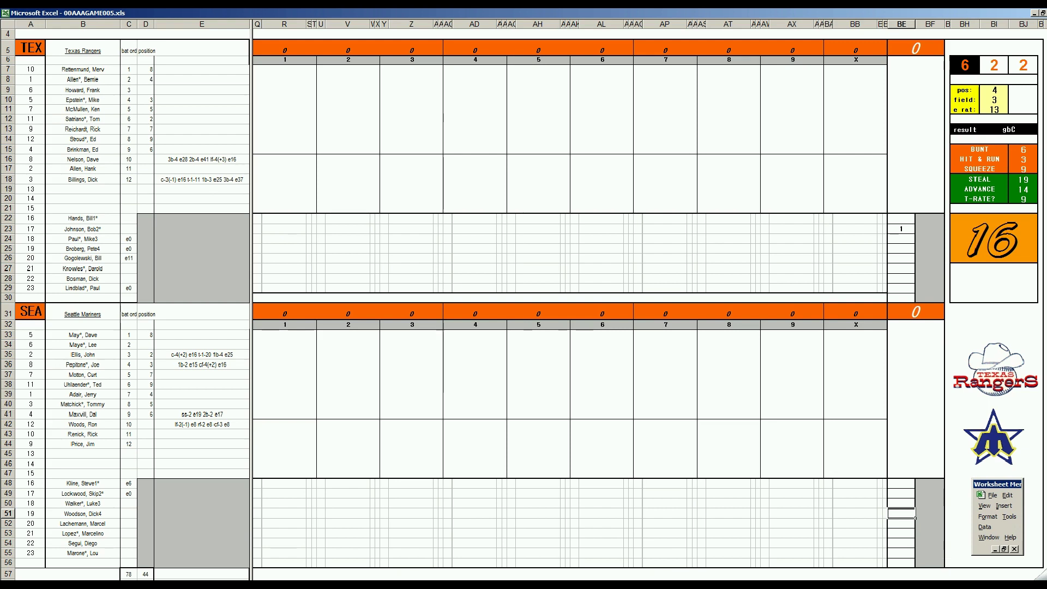
Step: Switch to the 00AAA STATS 1980 workbook and examine the AL West standings for the Seattle Mariners and Texas Rangers
{"action": "left_click", "coordinate": [108, 584]}
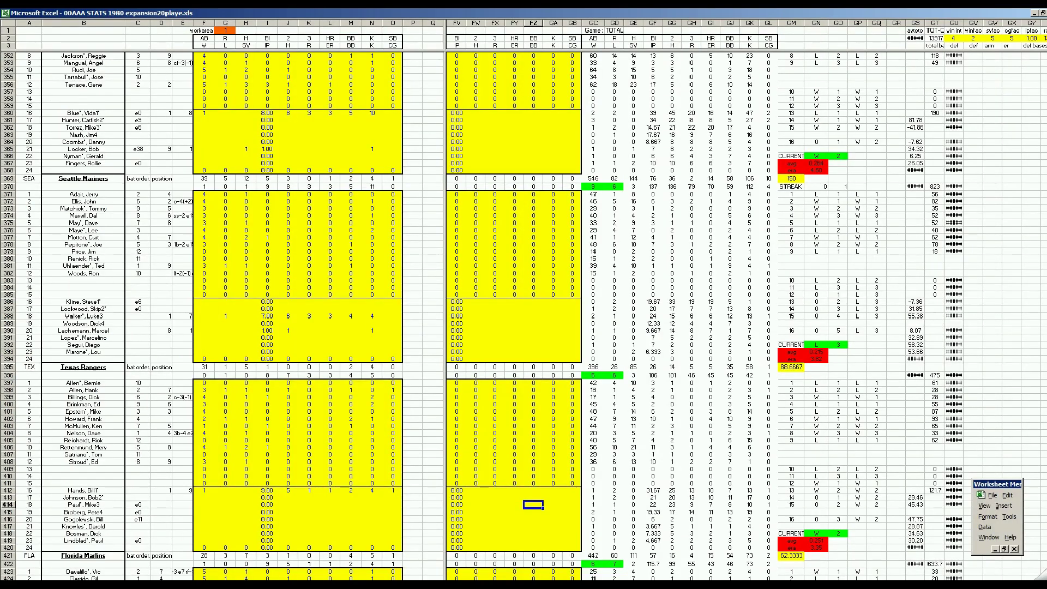
{"action": "left_click", "coordinate": [79, 585]}
{"action": "left_click", "coordinate": [126, 530]}
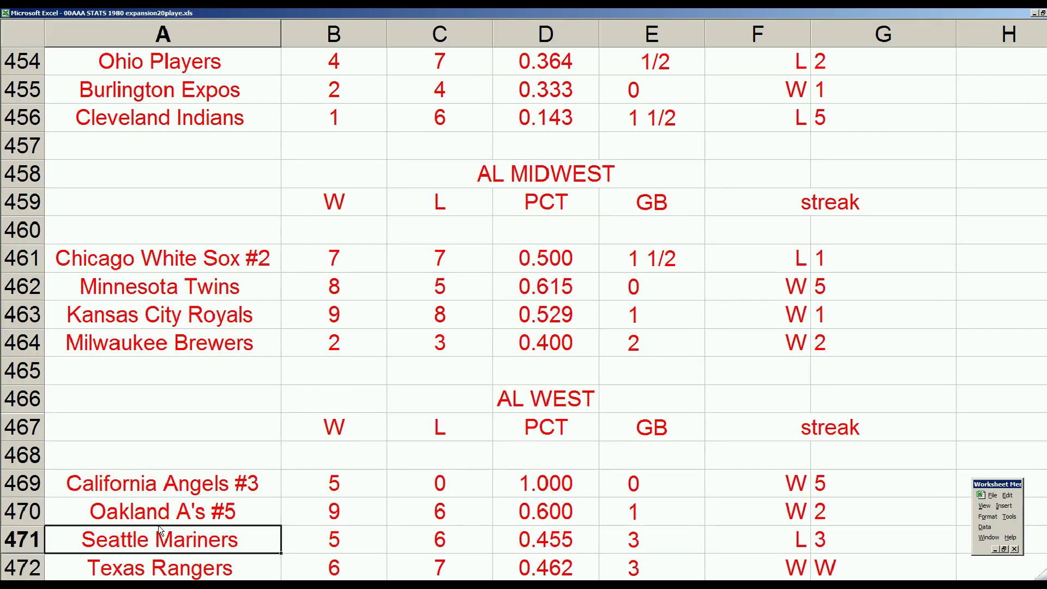
{"action": "scroll", "coordinate": [162, 530], "scroll_direction": "down", "scroll_amount": 3}
{"action": "scroll", "coordinate": [175, 440], "scroll_direction": "up", "scroll_amount": 1}
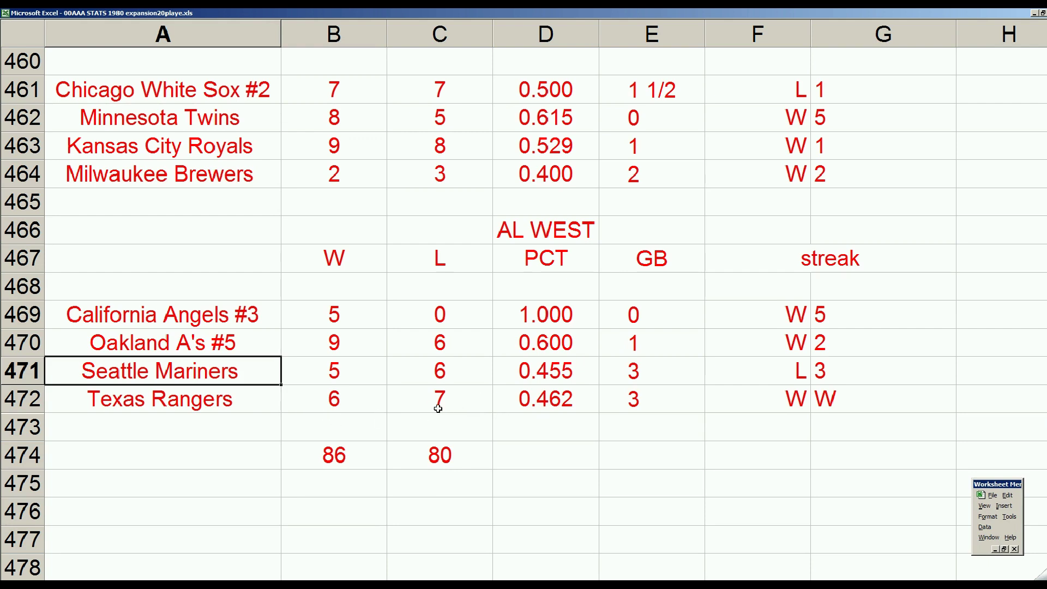
{"action": "left_click", "coordinate": [344, 373]}
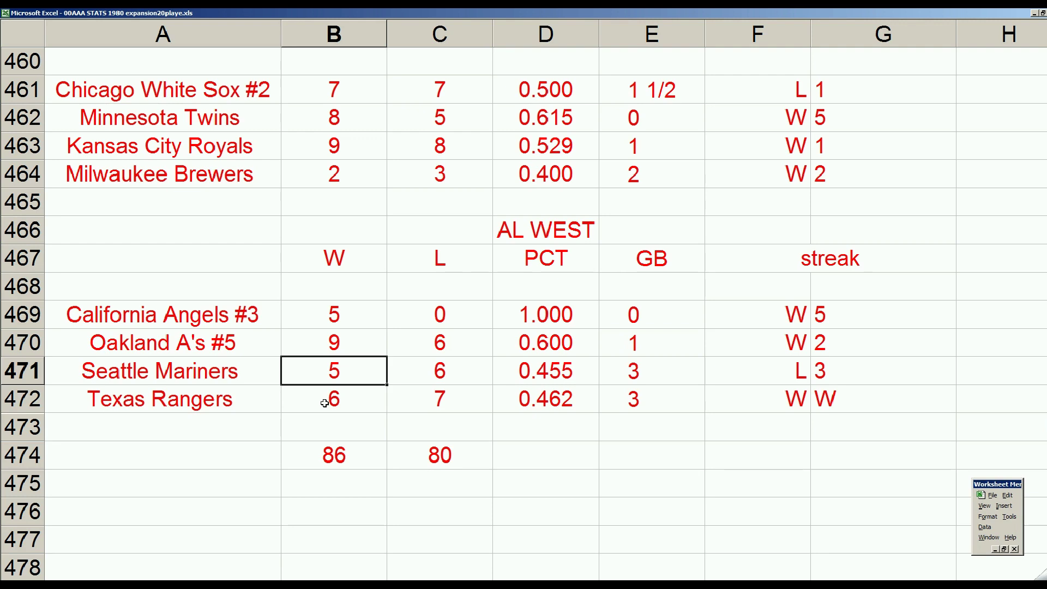
Step: Return to the 00AAAGAME005.xls scoresheet and enter 1 in BE51 to mark Seattle's starting pitcher
{"action": "mouse_move", "coordinate": [225, 584]}
{"action": "left_click", "coordinate": [225, 563]}
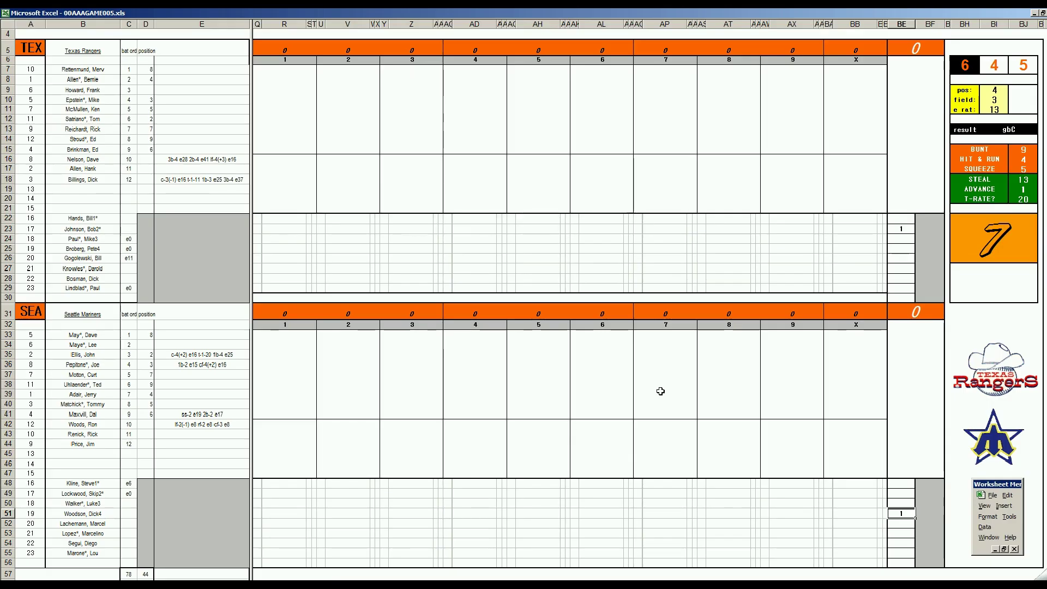
{"action": "left_click", "coordinate": [890, 277]}
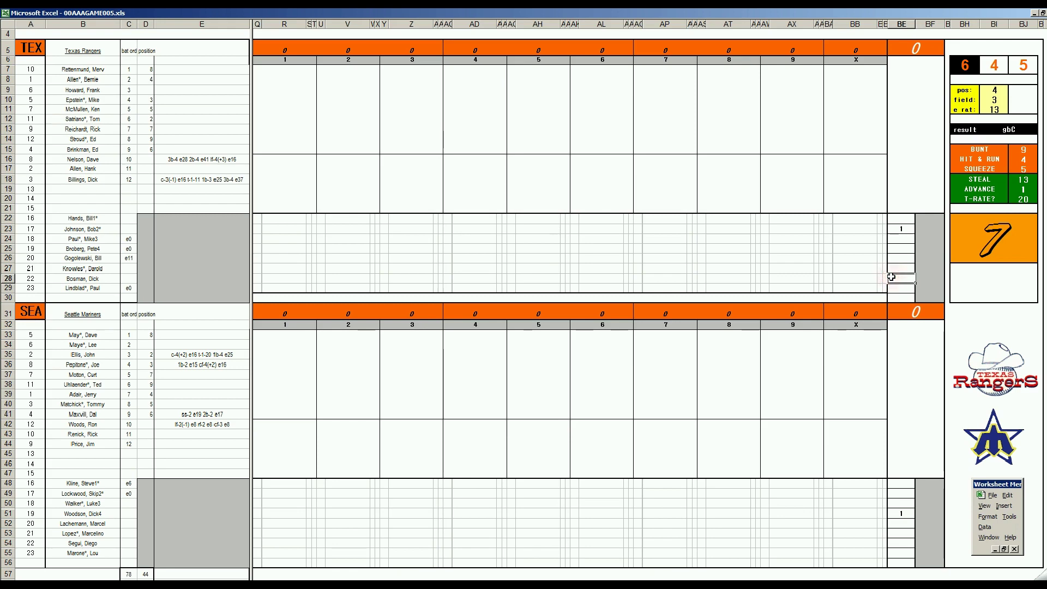
{"action": "left_click", "coordinate": [904, 231]}
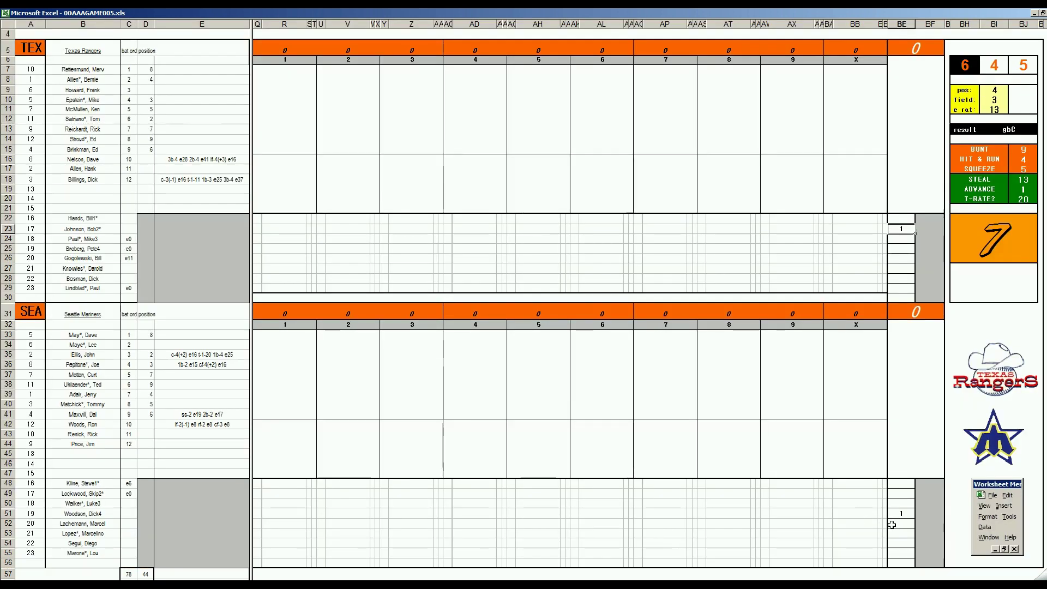
{"action": "left_click", "coordinate": [901, 515]}
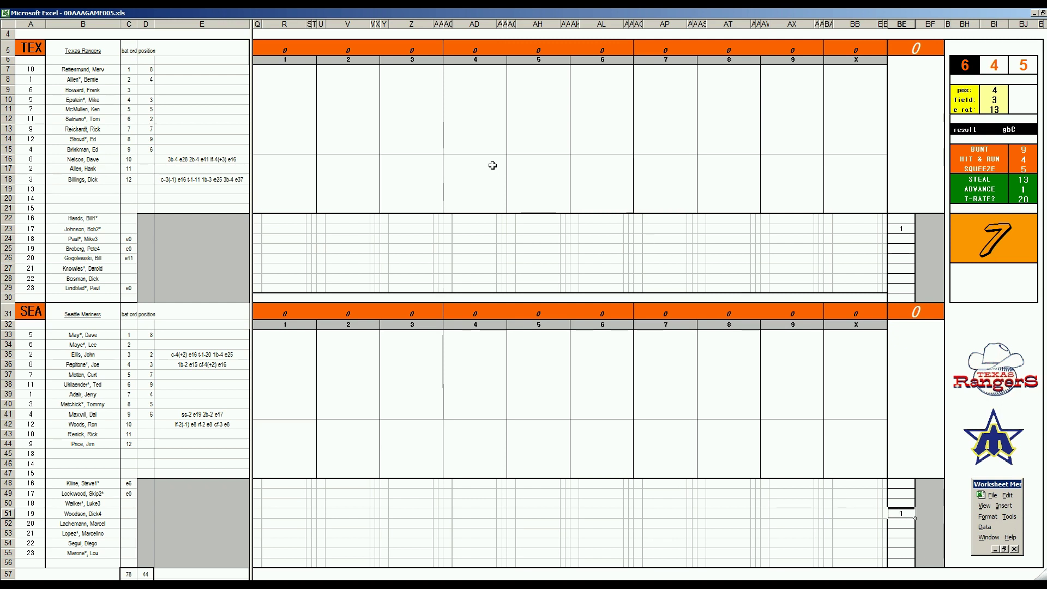
Step: Enter position 4 and fielding rating 3 in the fielding lookup for the Rangers' first batter
{"action": "left_click", "coordinate": [286, 69]}
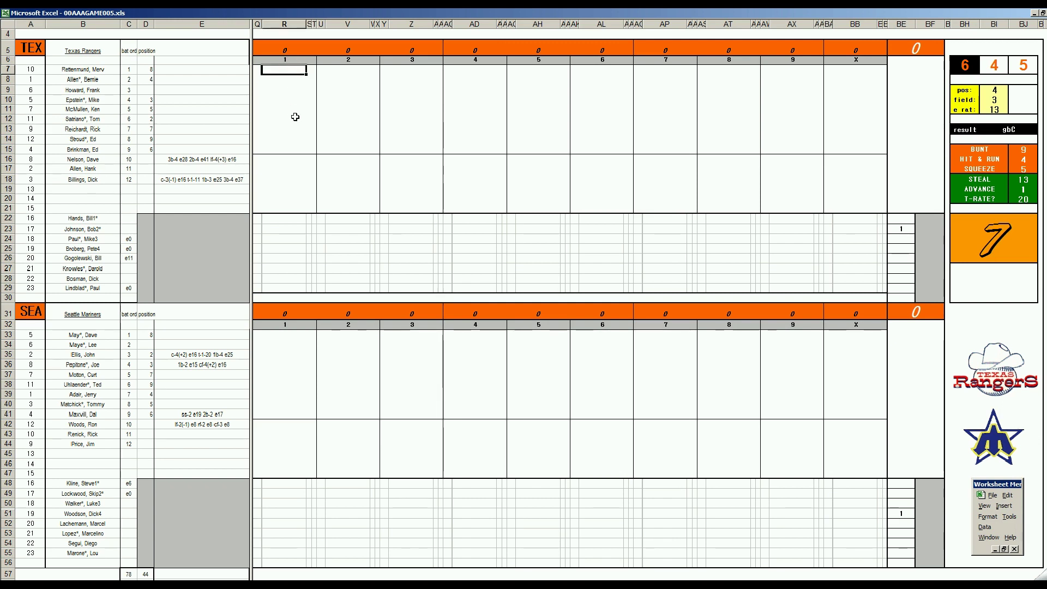
{"action": "key", "text": "ctrl+f"}
{"action": "type", "text": "4"}
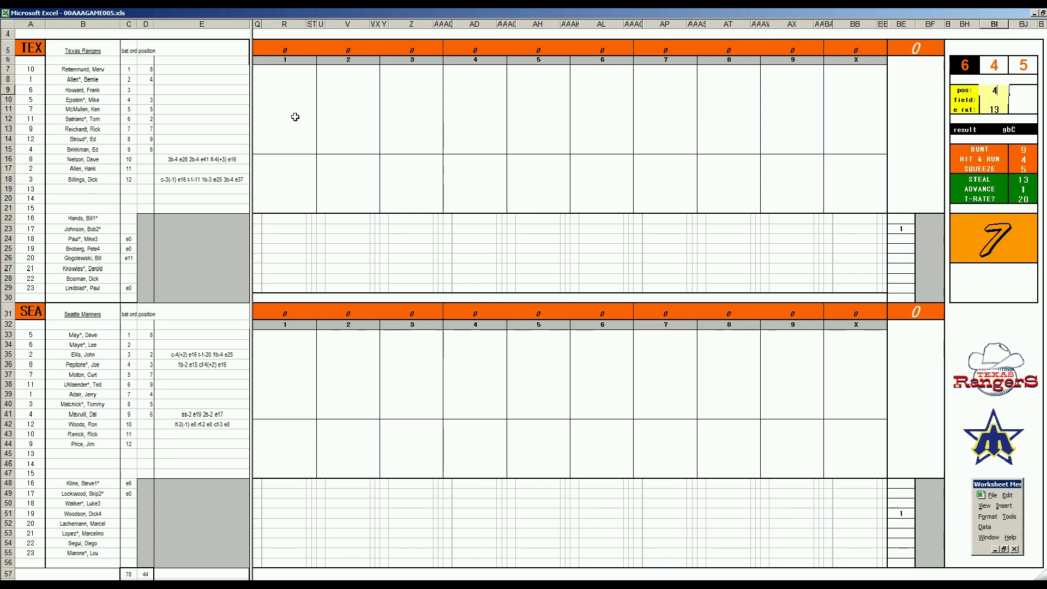
{"action": "key", "text": "Return"}
{"action": "type", "text": "3"}
{"action": "key", "text": "Return"}
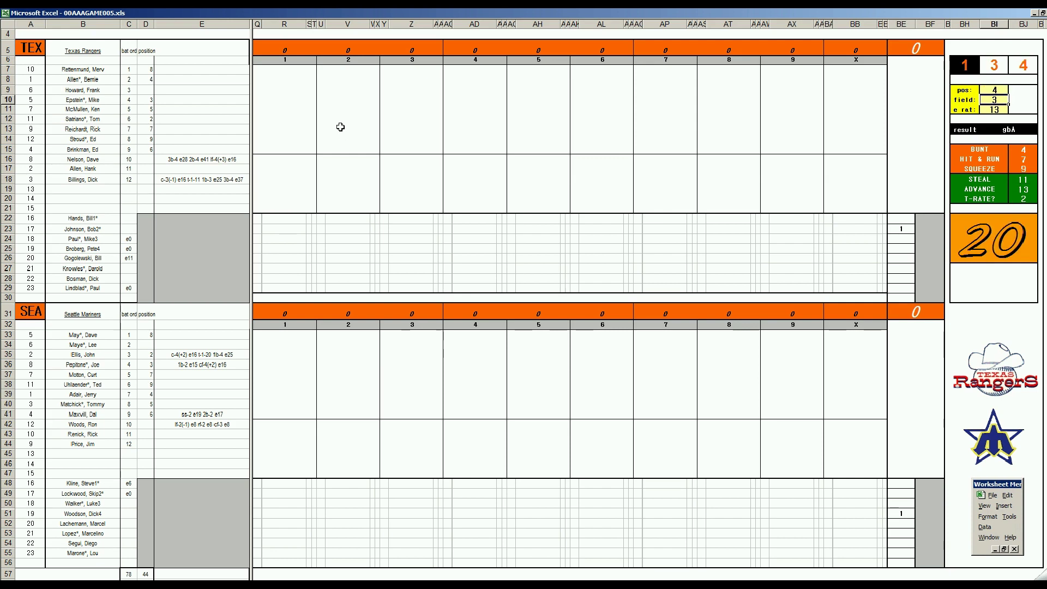
Step: Record the Rangers' first-inning plays as ₩43, 8 and ₩643 in R7 through R9
{"action": "left_click", "coordinate": [289, 72]}
{"action": "type", "text": "#43"}
{"action": "key", "text": "Return"}
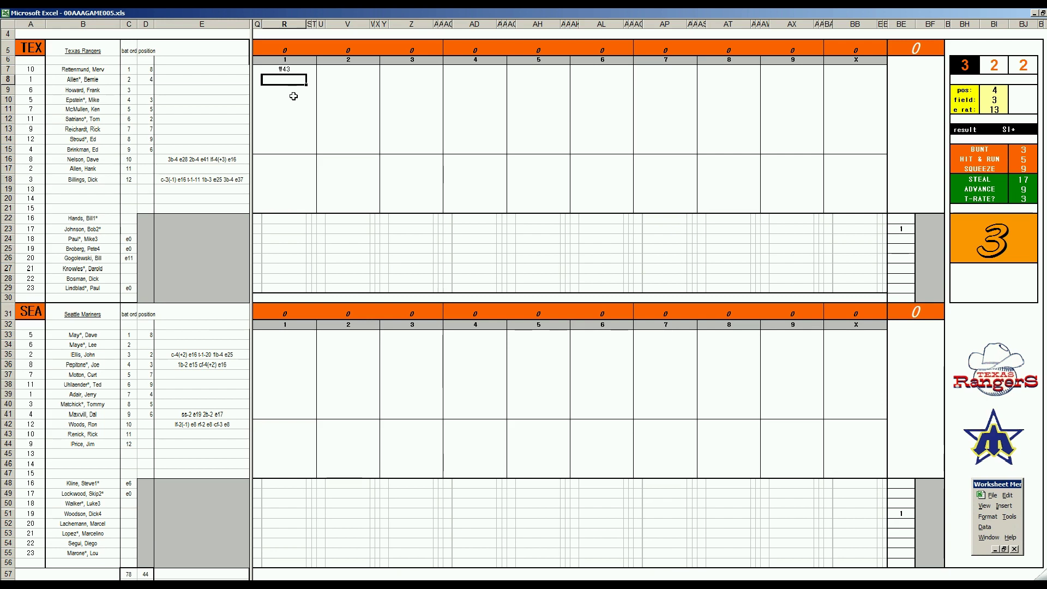
{"action": "type", "text": "8"}
{"action": "key", "text": "Return"}
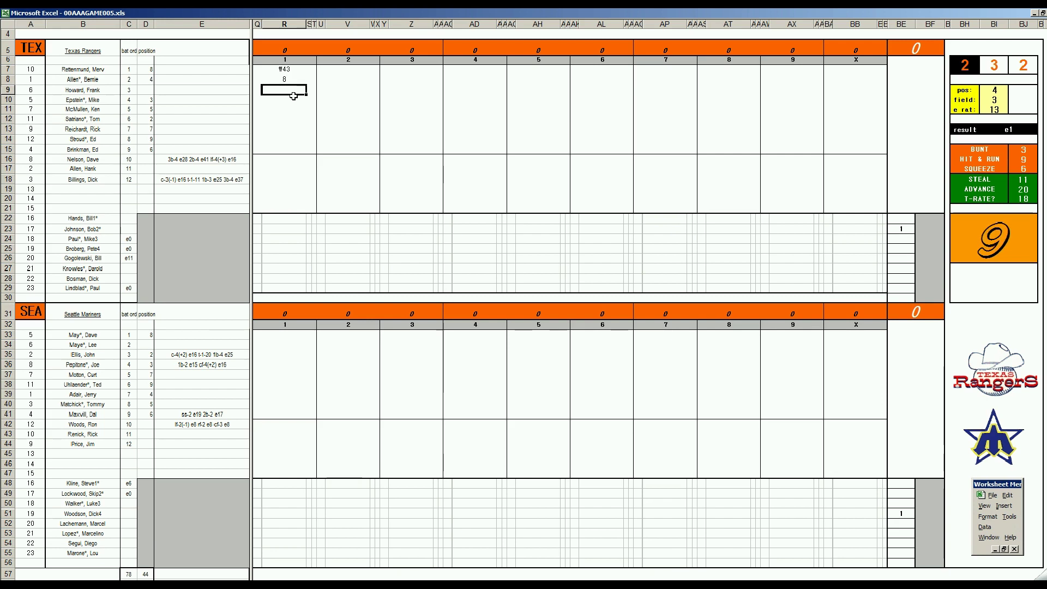
{"action": "type", "text": "#643"}
Step: Enter position 4, fielding rating 3 and error rating 28 in the fielding lookup for Seattle's first batter
{"action": "left_click", "coordinate": [284, 338]}
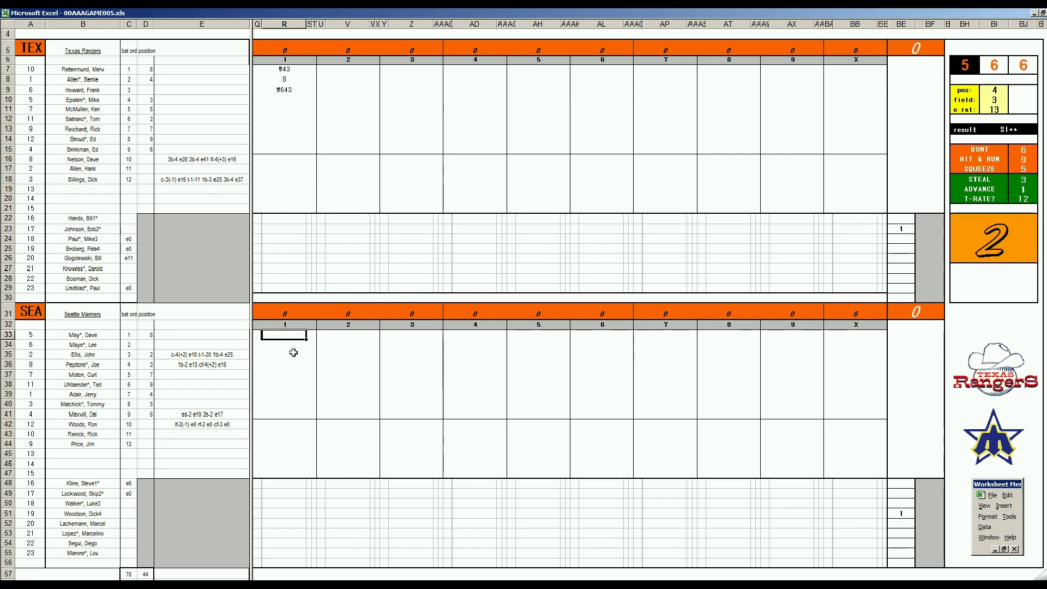
{"action": "key", "text": "ctrl+q"}
{"action": "type", "text": "4"}
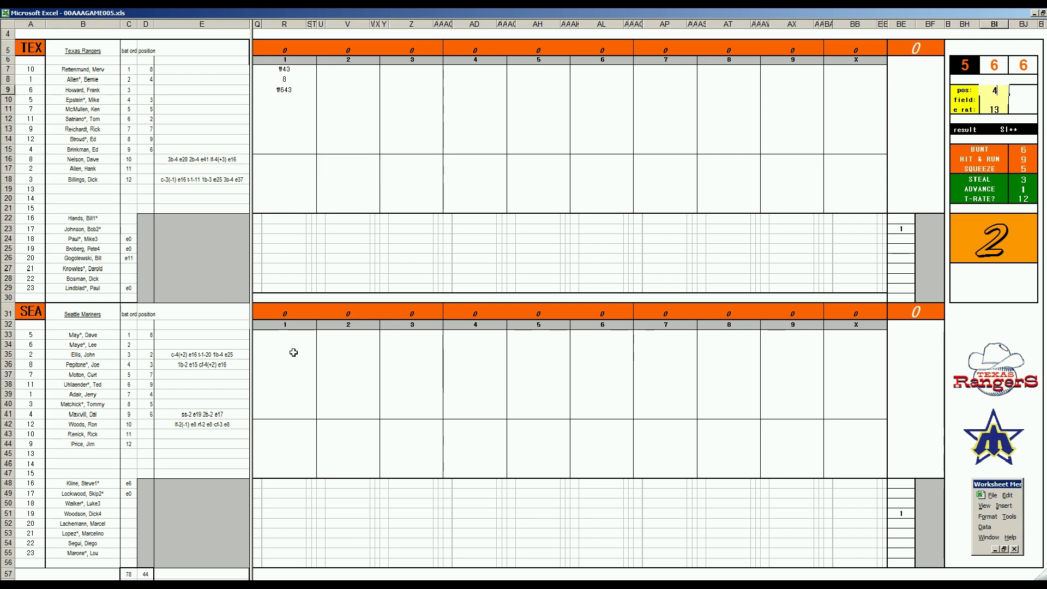
{"action": "key", "text": "Return"}
{"action": "type", "text": "3"}
{"action": "key", "text": "Return"}
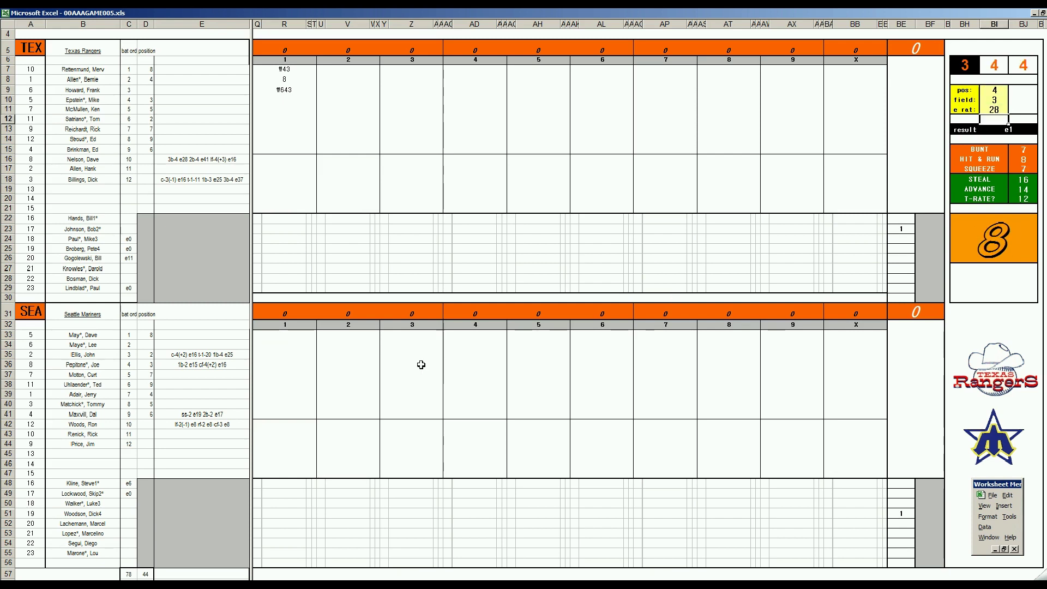
Step: Record the Mariners' first-inning plays as e4, ₩8, ₩6 and ₩36 in R33 through R36
{"action": "left_click", "coordinate": [276, 337]}
{"action": "type", "text": "e4"}
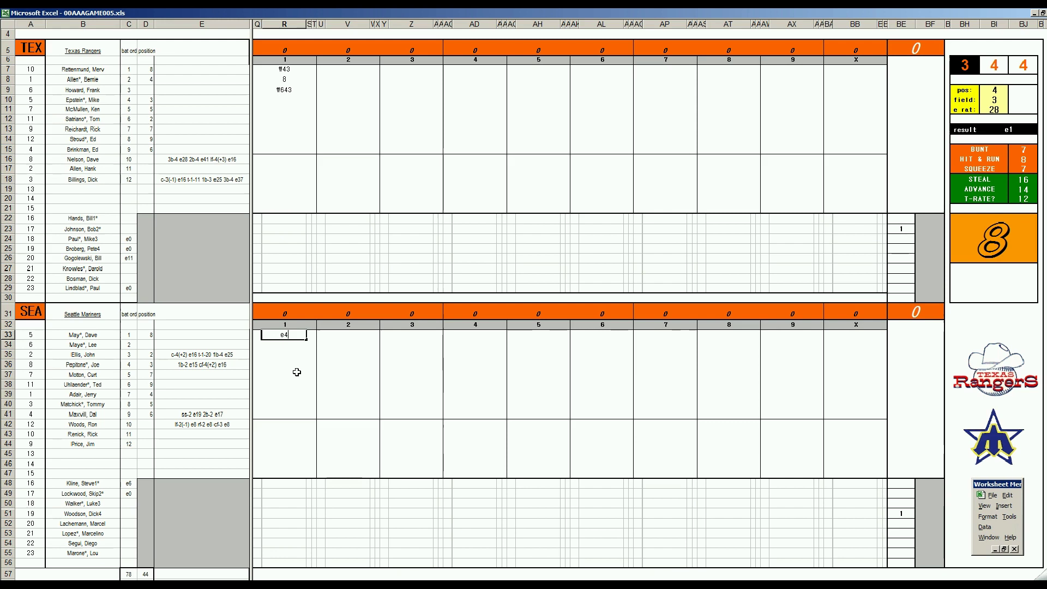
{"action": "key", "text": "Return"}
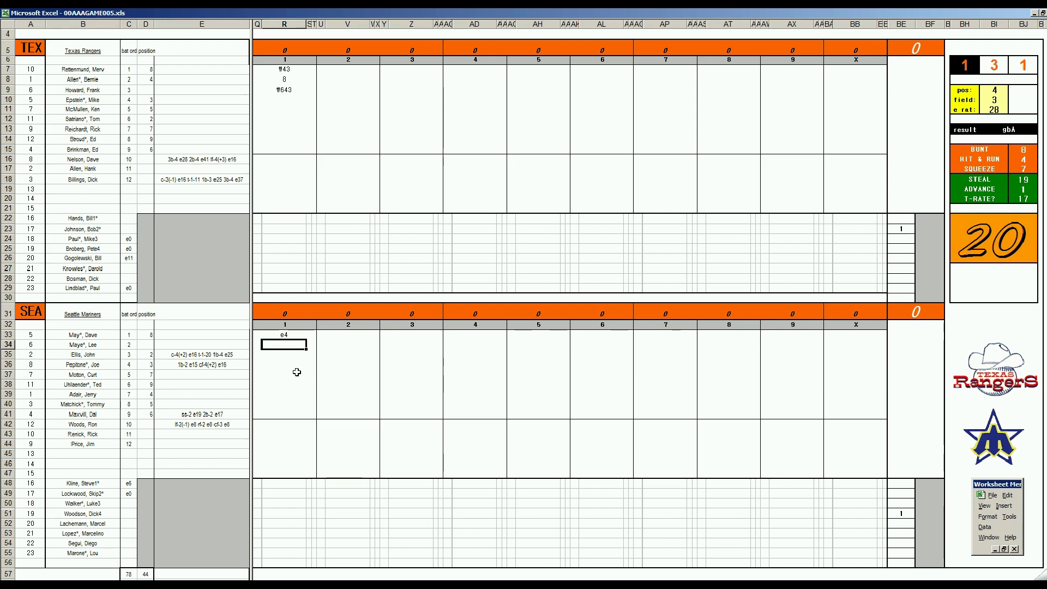
{"action": "type", "text": "\\8"}
{"action": "key", "text": "Return"}
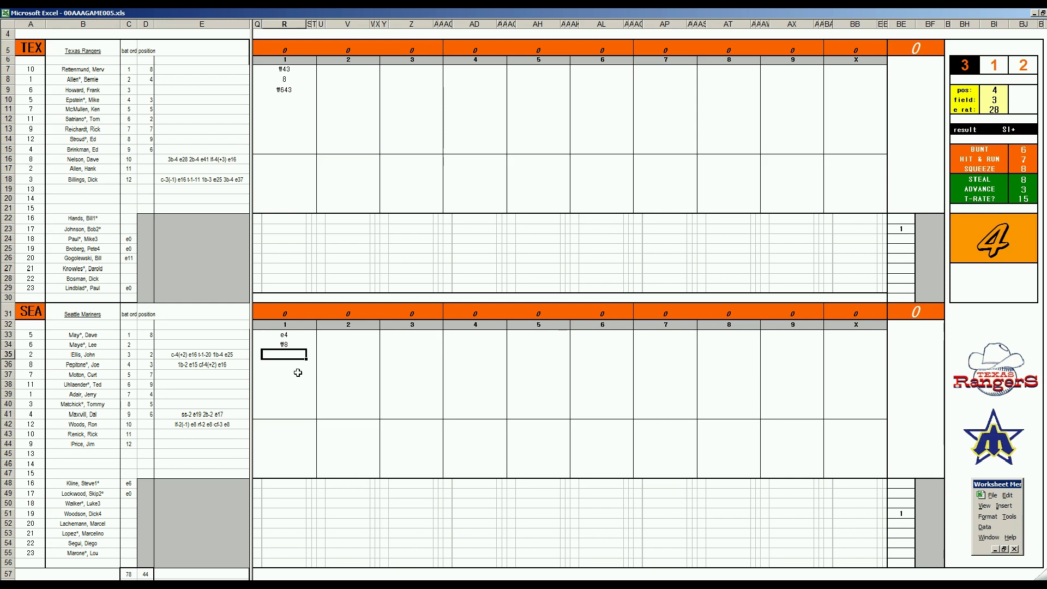
{"action": "type", "text": "\\6"}
{"action": "key", "text": "Return"}
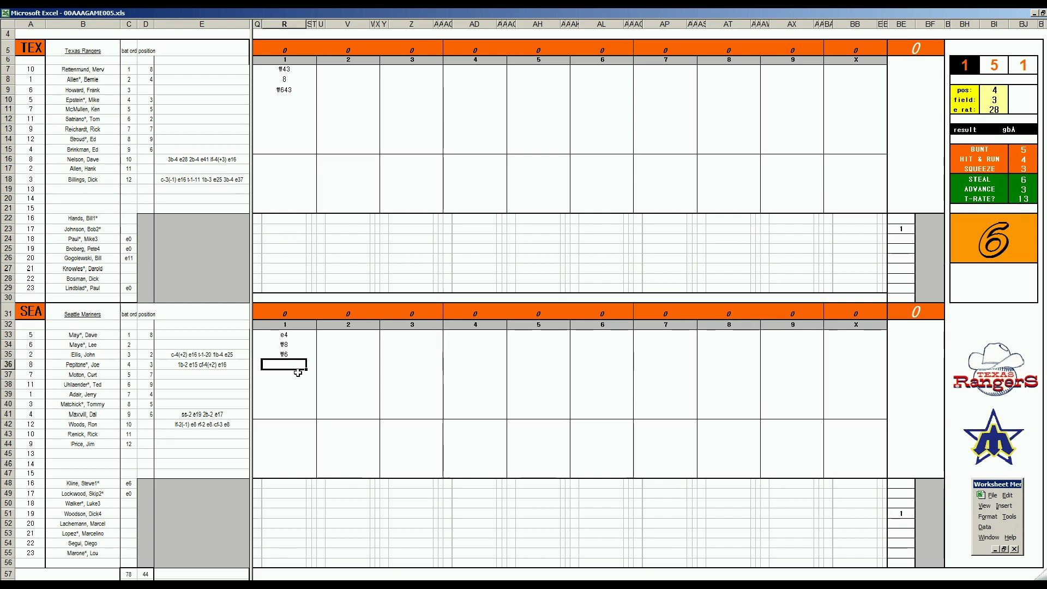
{"action": "type", "text": "#36"}
Step: Record the Rangers' second-inning plays as 8, 8, ₩8 and ₩543 in V10 through V13
{"action": "left_click", "coordinate": [335, 99]}
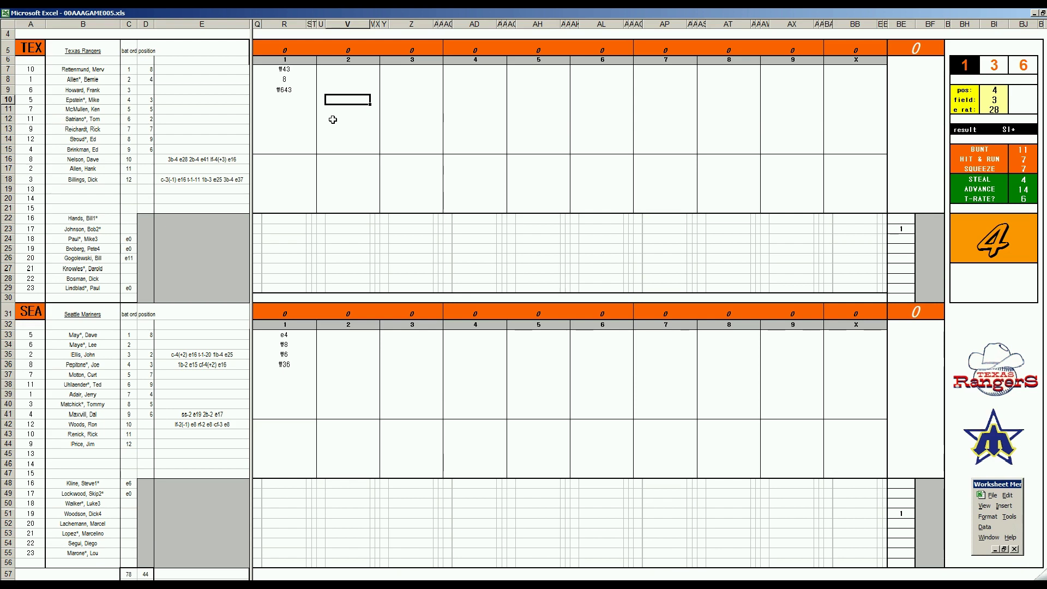
{"action": "type", "text": "8"}
{"action": "key", "text": "Return"}
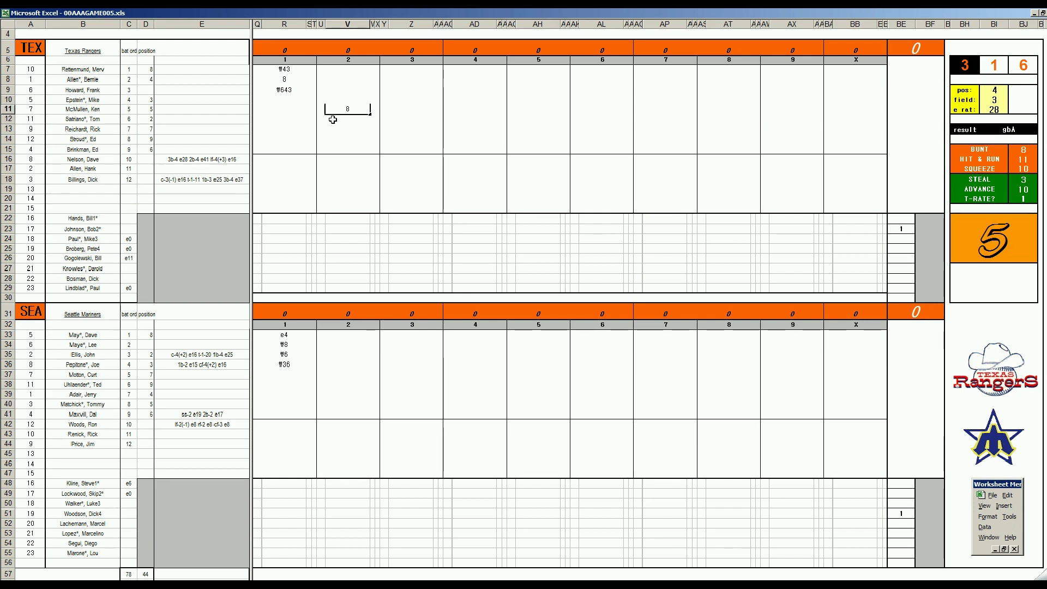
{"action": "key", "text": "Return"}
{"action": "type", "text": "#8"}
{"action": "key", "text": "Return"}
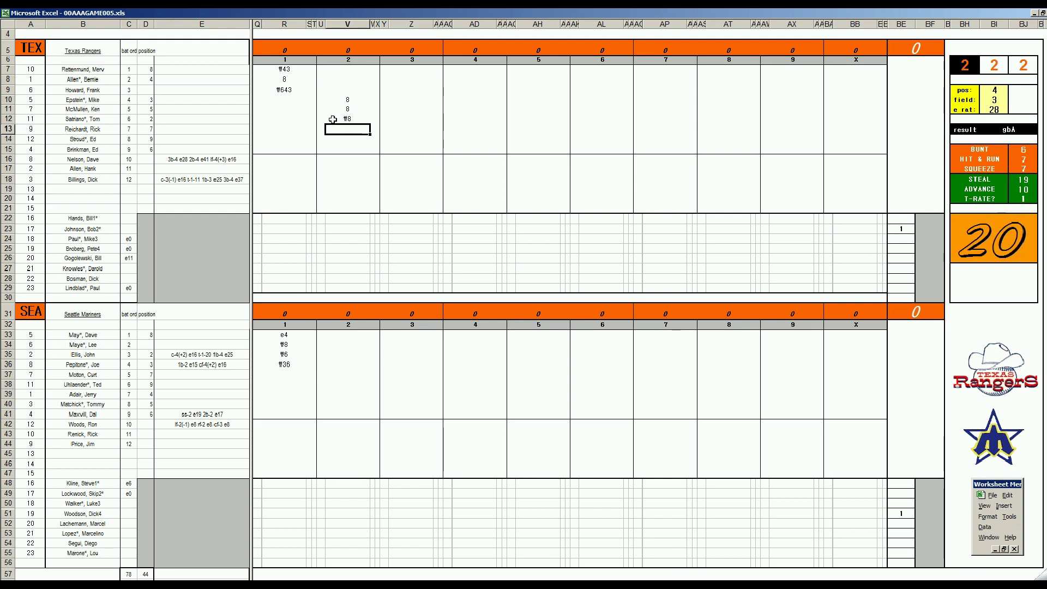
{"action": "type", "text": "#543"}
Step: Record the Mariners' second-inning plays as k, 8, ₩43 and ₩5 in V37 through V40
{"action": "left_click", "coordinate": [346, 374]}
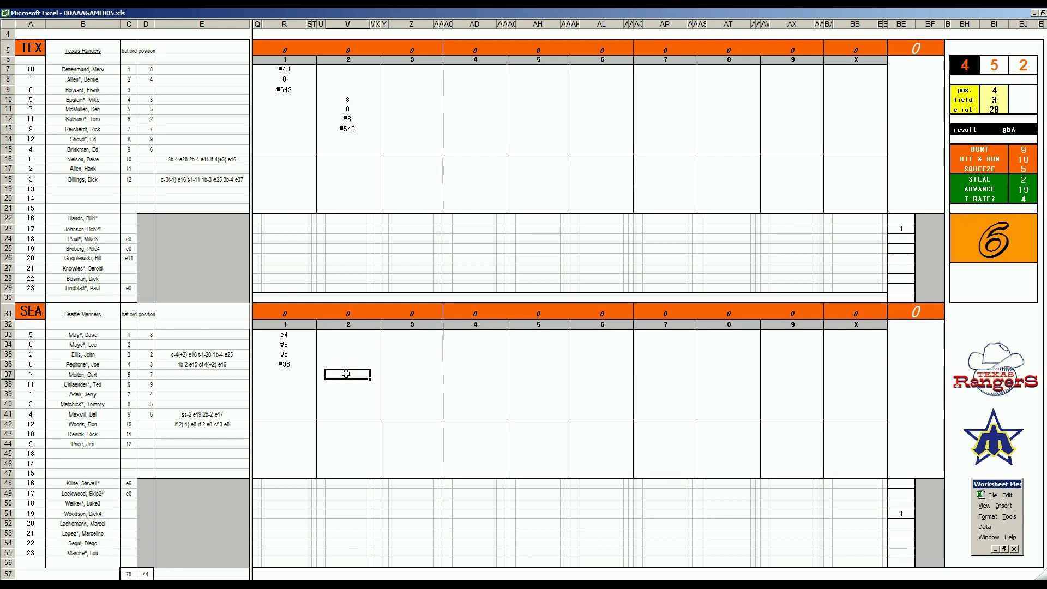
{"action": "key", "text": "Return"}
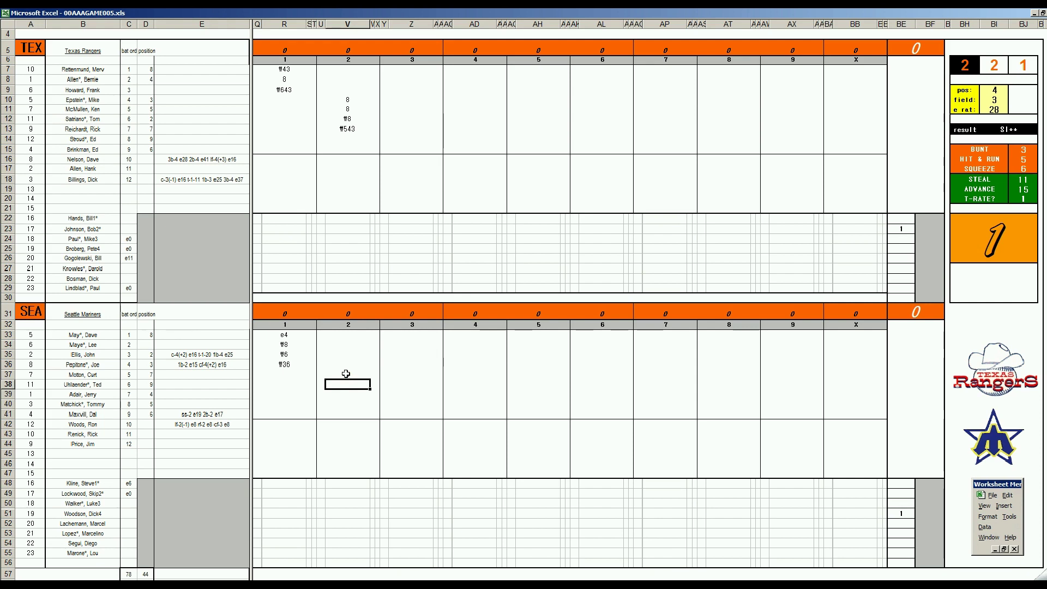
{"action": "type", "text": "8"}
{"action": "key", "text": "Return"}
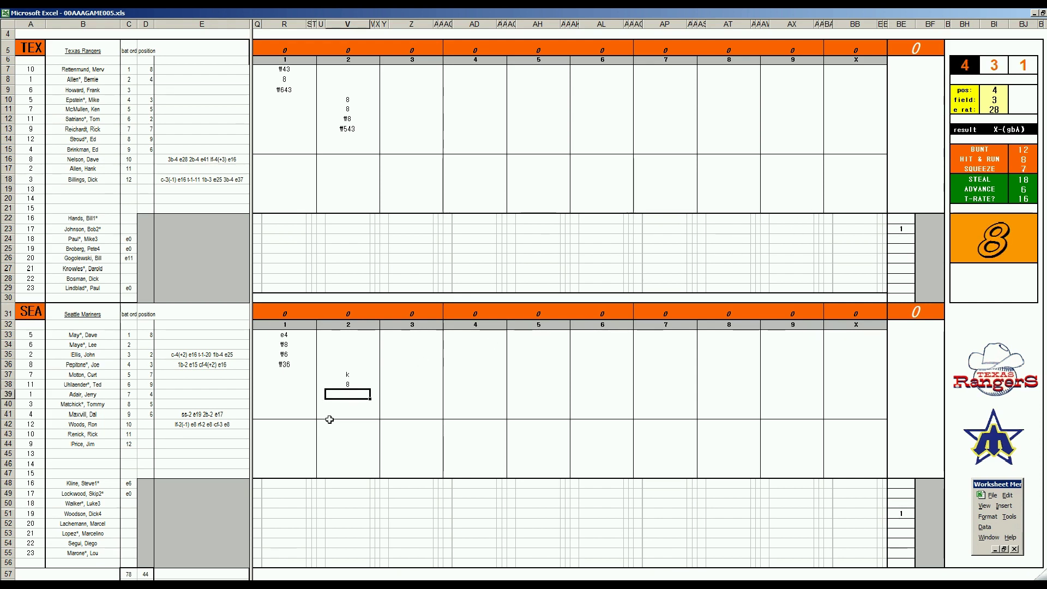
{"action": "type", "text": "‼43"}
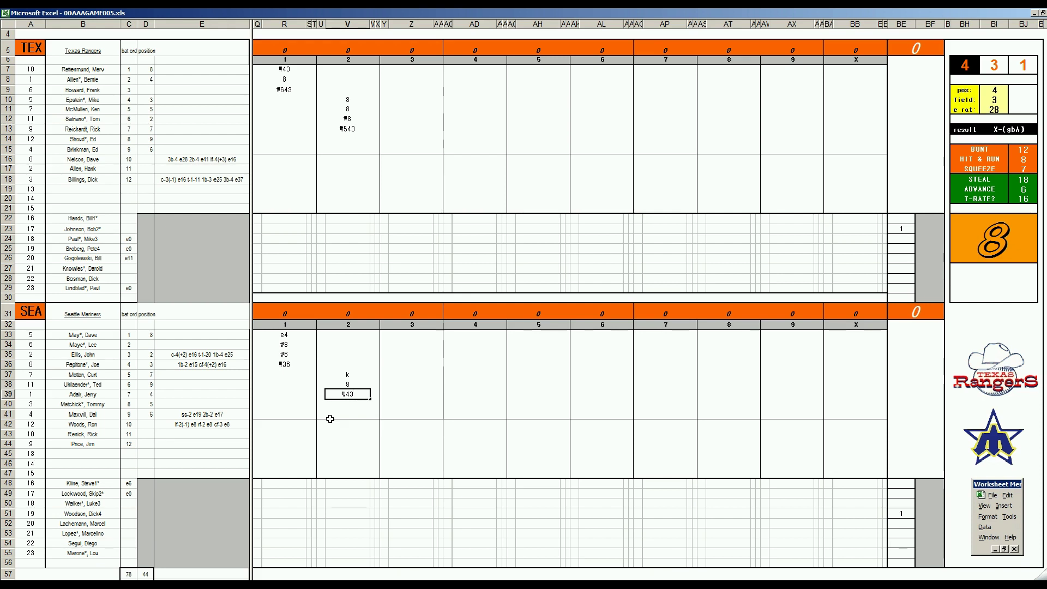
{"action": "key", "text": "Return"}
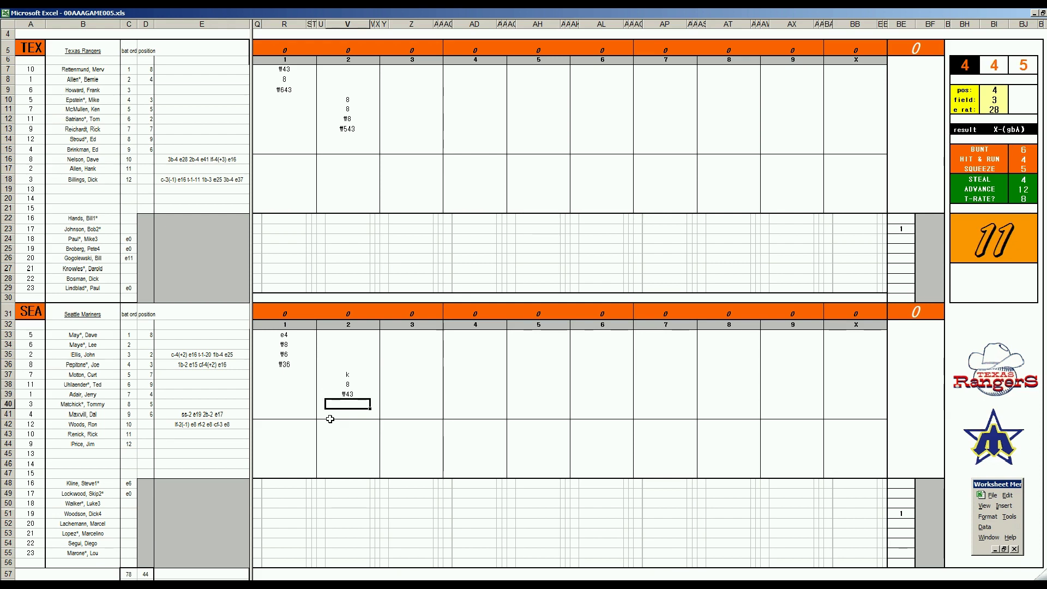
{"action": "type", "text": "‼5"}
Step: Record the Rangers' third-inning plays as ₩4 in Z14, ₩53 in Z15 and k for the leadoff batter in Z7
{"action": "left_click", "coordinate": [403, 141]}
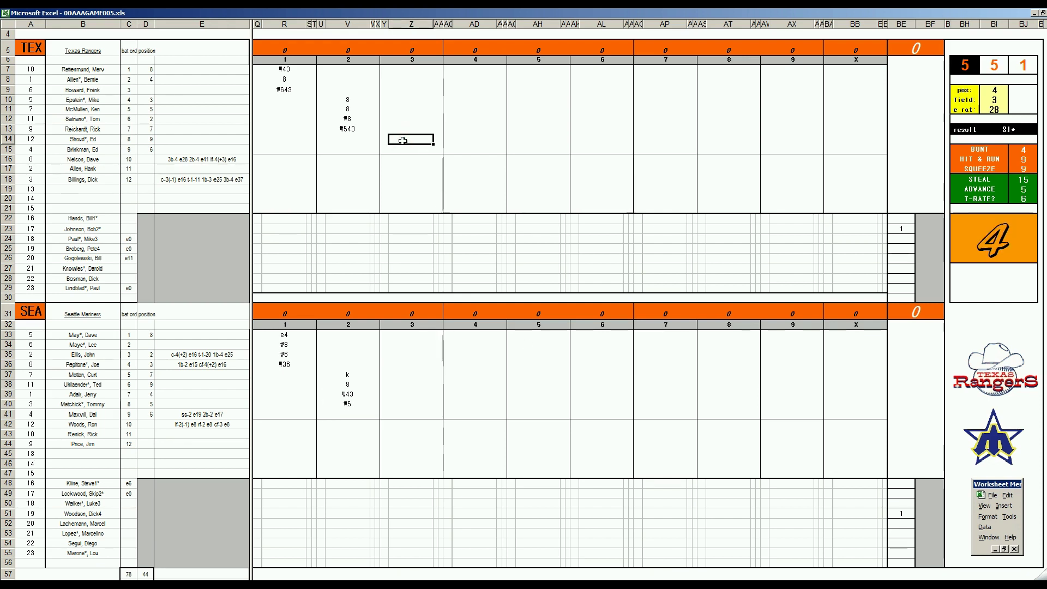
{"action": "type", "text": "‼4"}
{"action": "key", "text": "Return"}
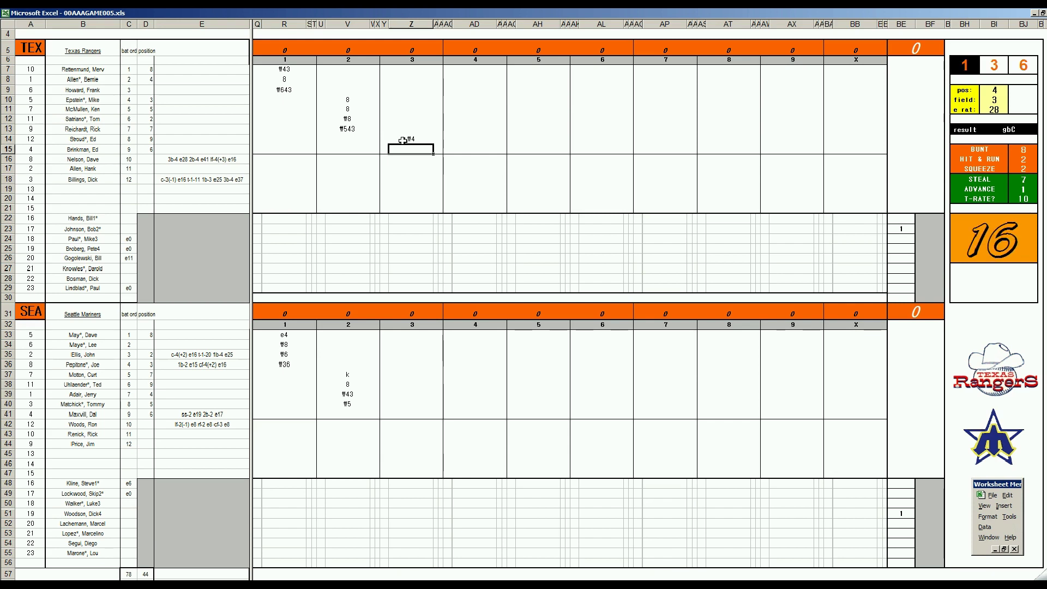
{"action": "type", "text": "‼53"}
{"action": "key", "text": "Return"}
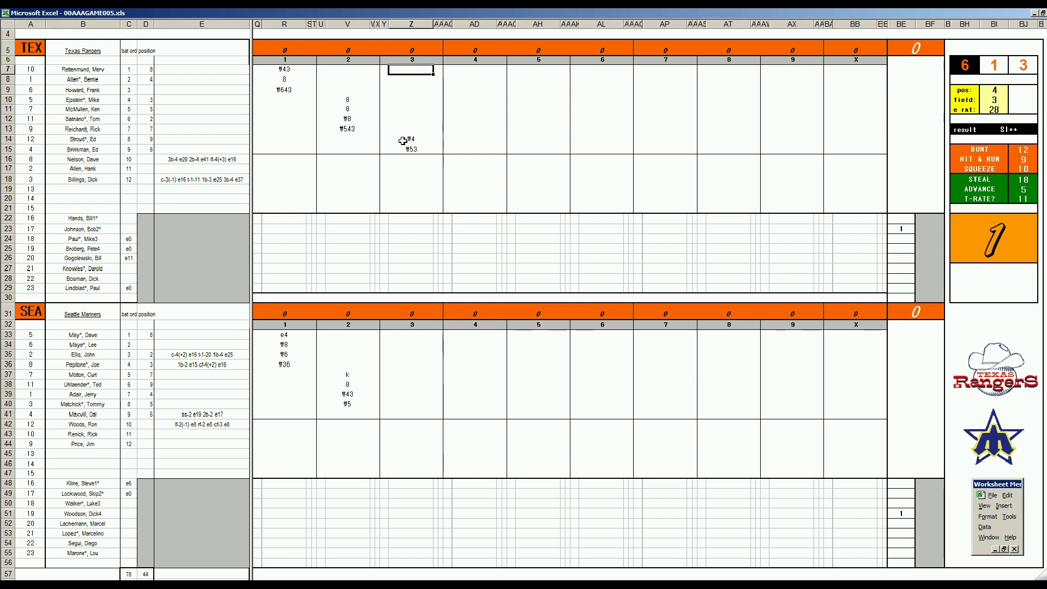
{"action": "type", "text": "k"}
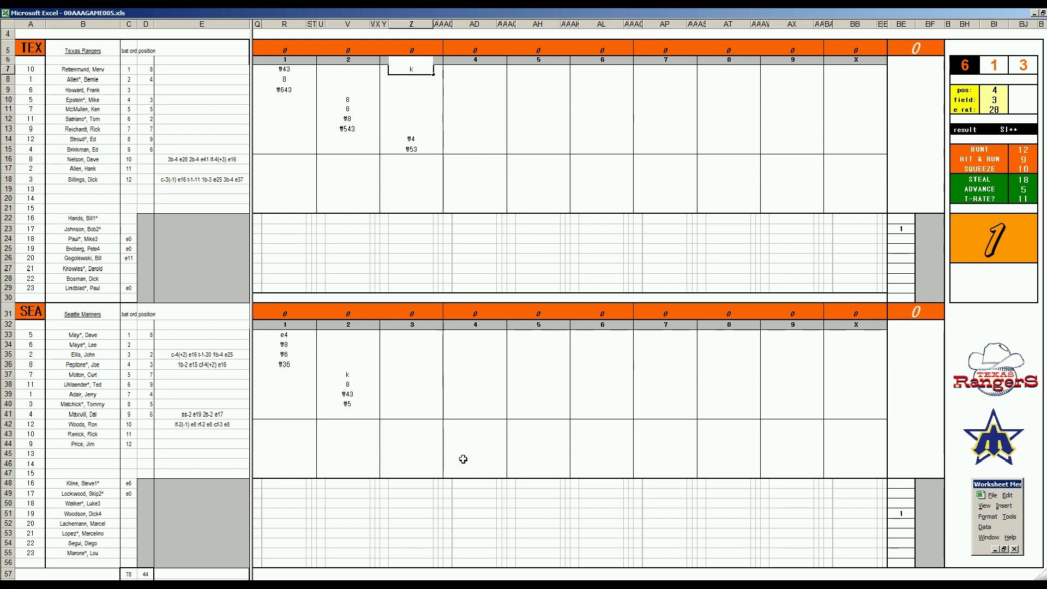
Step: Record the Mariners' third-inning plays as ₩7 in Z41, ₩3 in Z33 and ₩43 in Z34
{"action": "left_click", "coordinate": [403, 410]}
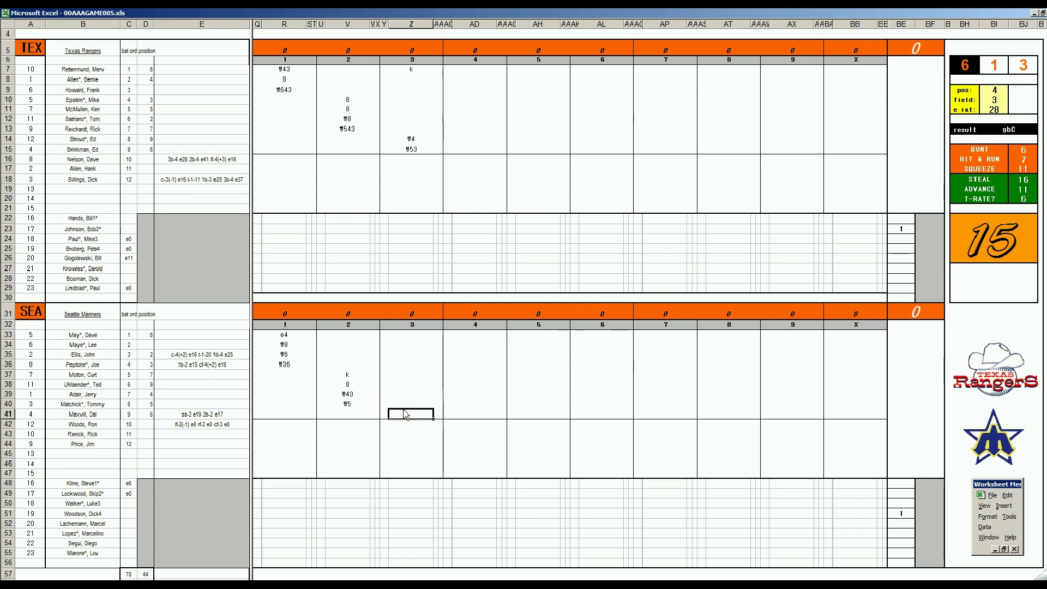
{"action": "type", "text": "\\7"}
{"action": "key", "text": "Return"}
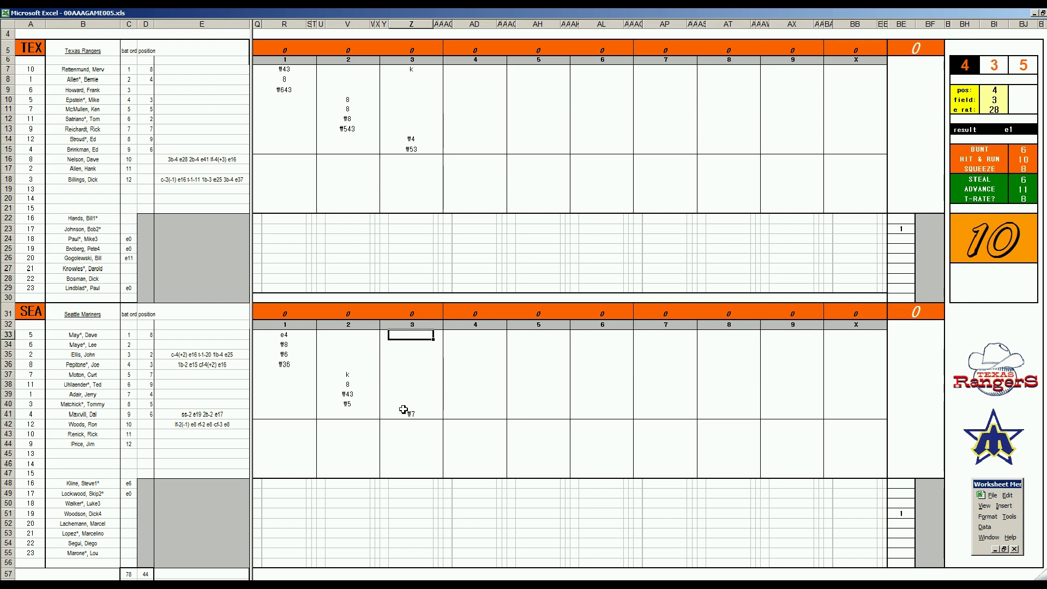
{"action": "type", "text": "\\3"}
{"action": "key", "text": "Return"}
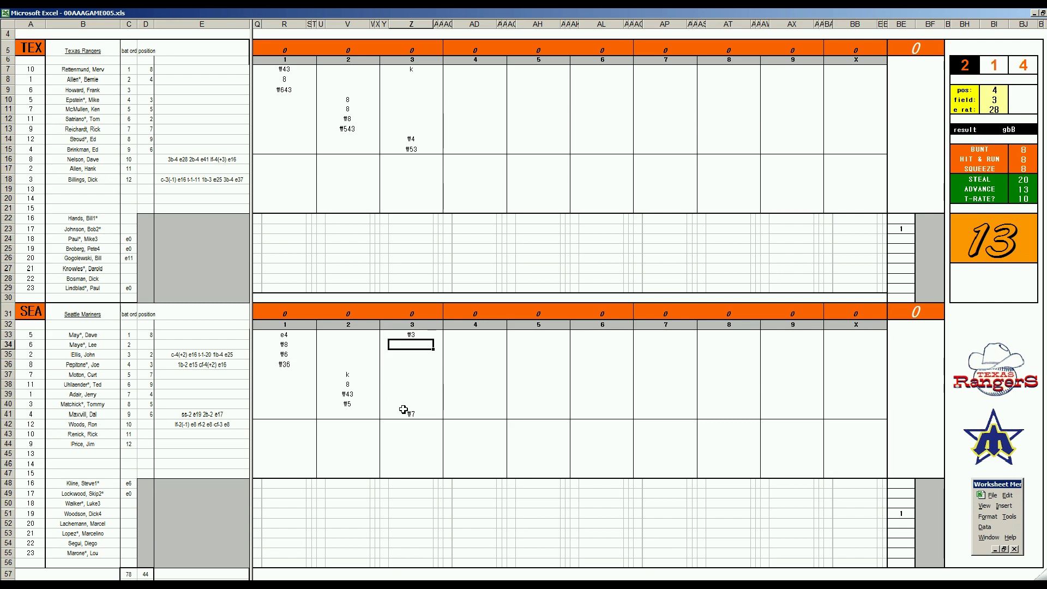
{"action": "type", "text": "\\43"}
Step: Record the Rangers' first three fourth-inning plays as ₩33, 1 and 1 in AD8 through AD10
{"action": "left_click", "coordinate": [471, 81]}
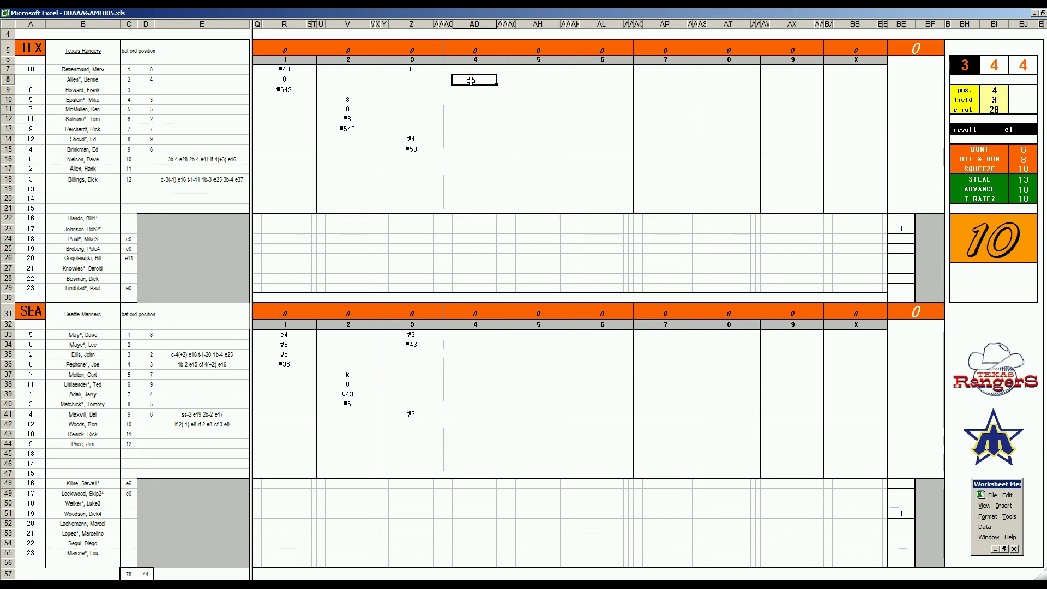
{"action": "type", "text": "g33"}
{"action": "key", "text": "Return"}
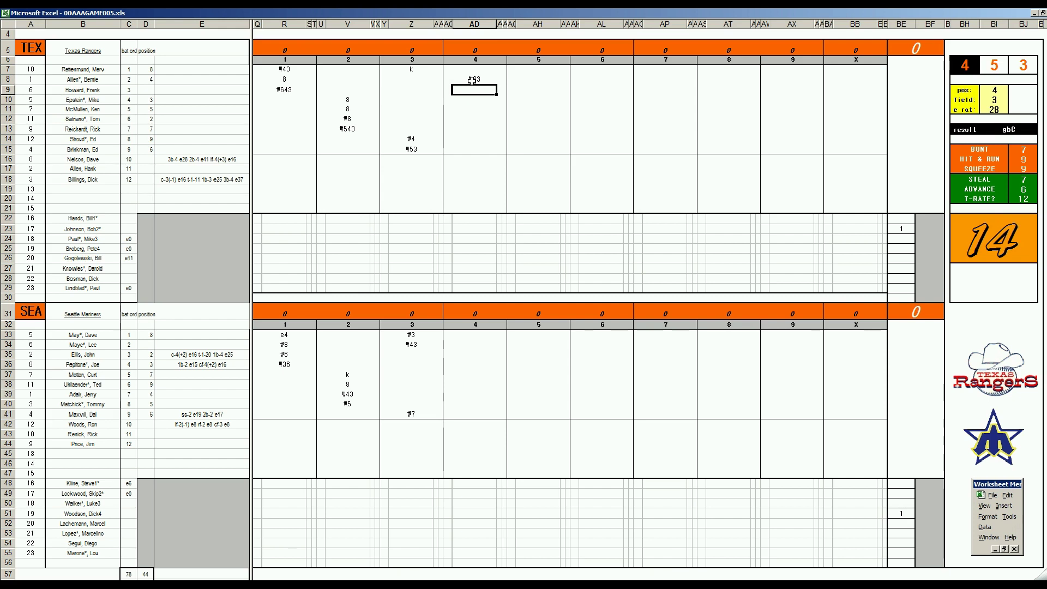
{"action": "type", "text": "1"}
{"action": "key", "text": "Return"}
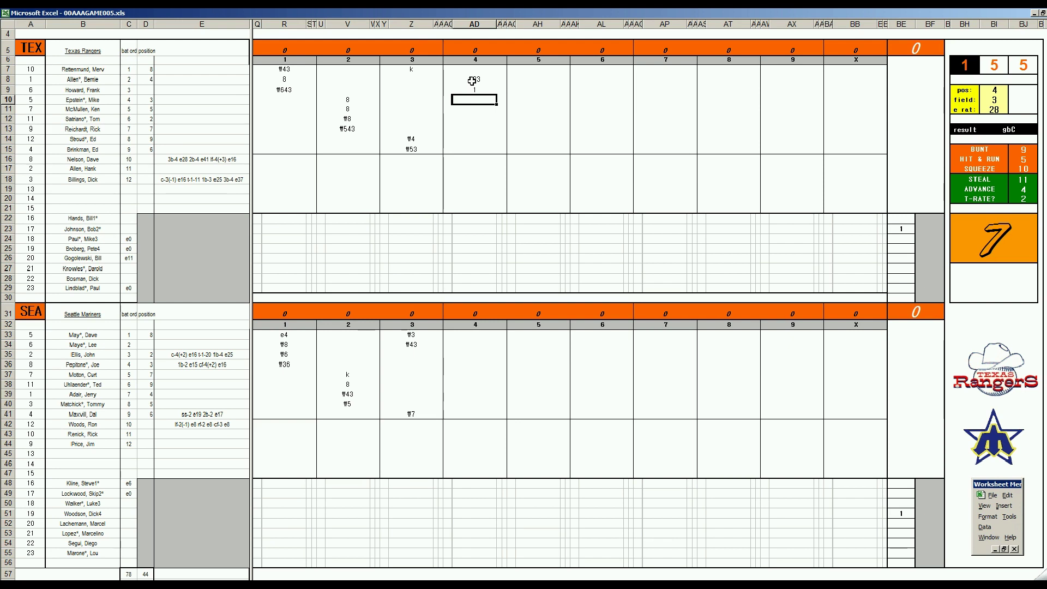
{"action": "type", "text": "1"}
{"action": "key", "text": "Return"}
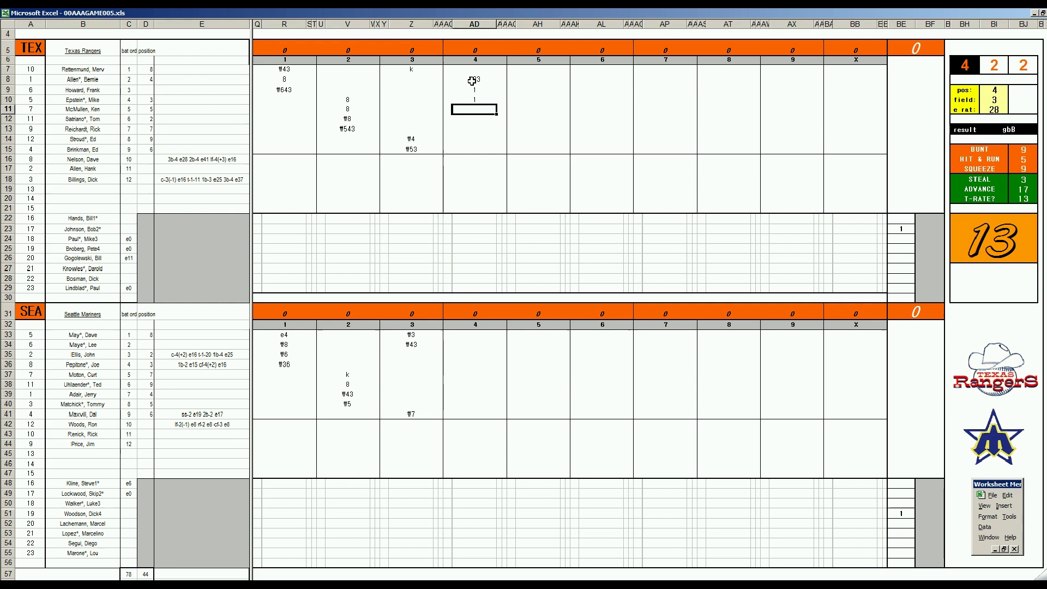
Step: Set the fielding lookup to position 6 and field rating 2, and record the Rangers' fourth-inning play ₩643 in AD11
{"action": "key", "text": "ctrl+q"}
{"action": "type", "text": "6"}
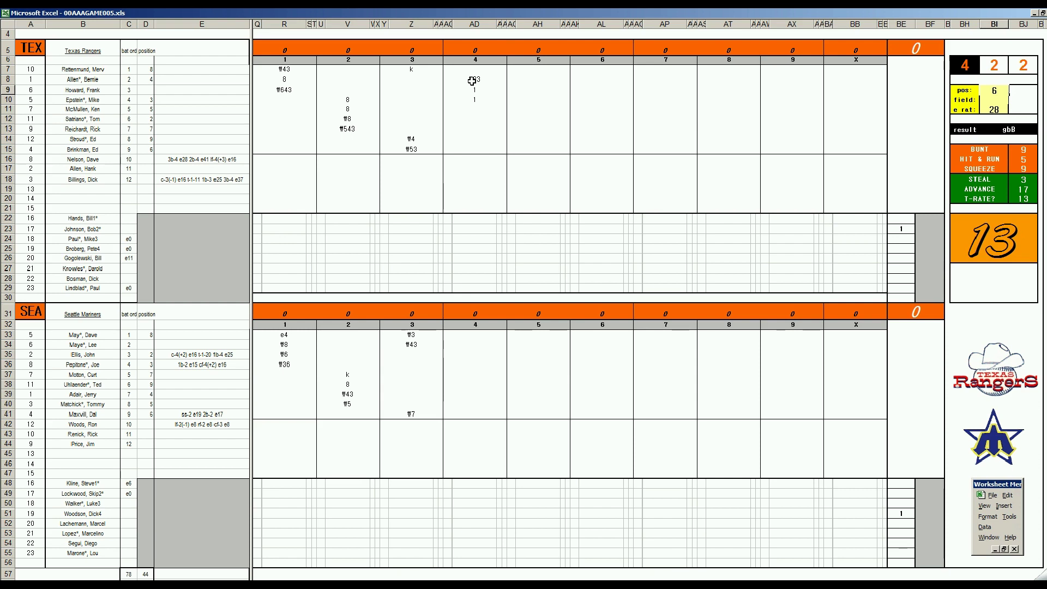
{"action": "key", "text": "Return"}
{"action": "type", "text": "2"}
{"action": "key", "text": "Return"}
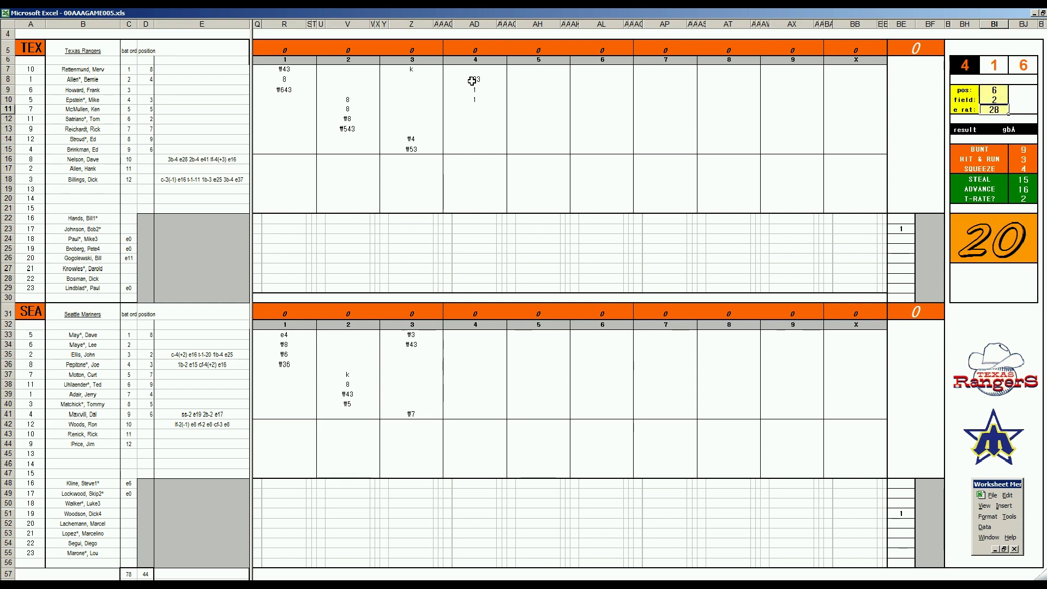
{"action": "left_click", "coordinate": [477, 112]}
{"action": "type", "text": "#643"}
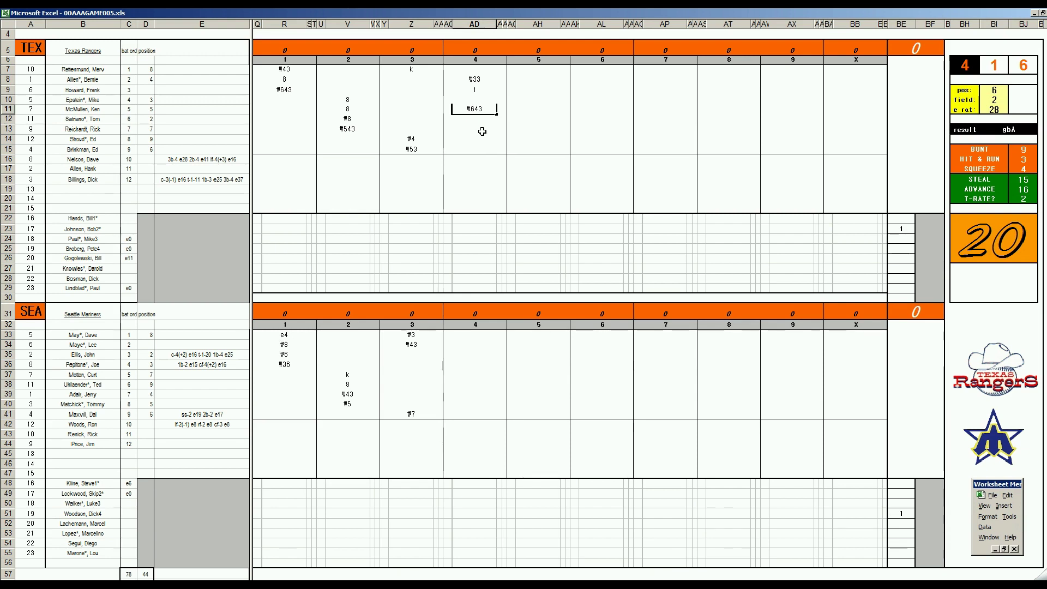
Step: Record the Mariners' fourth-inning plays k, 4 and ₩4 in AD35 through AD37, with a 1 on each side of the 4
{"action": "left_click", "coordinate": [472, 352]}
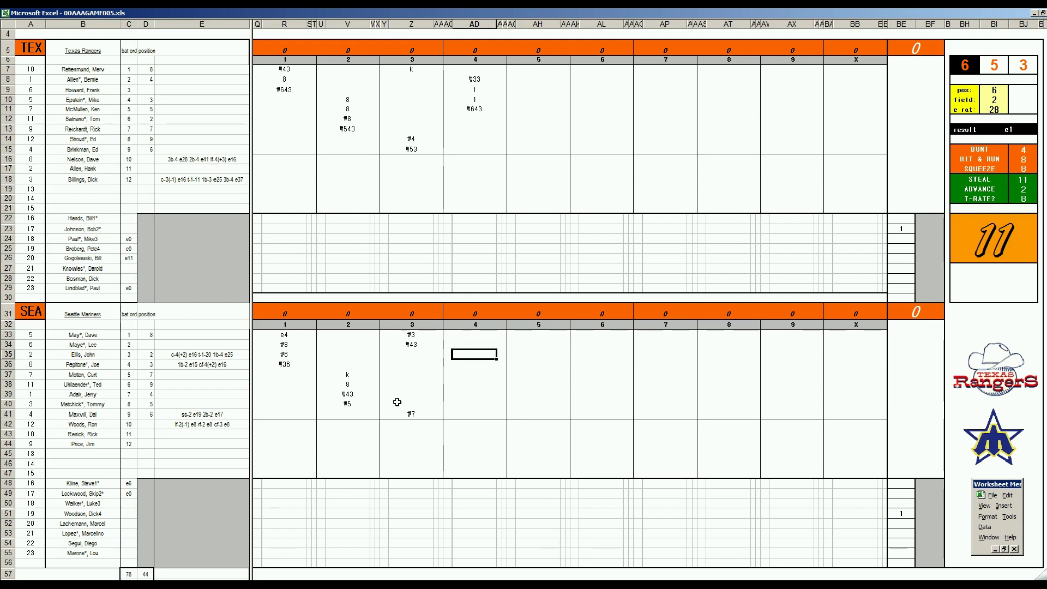
{"action": "type", "text": "k"}
{"action": "key", "text": "Return"}
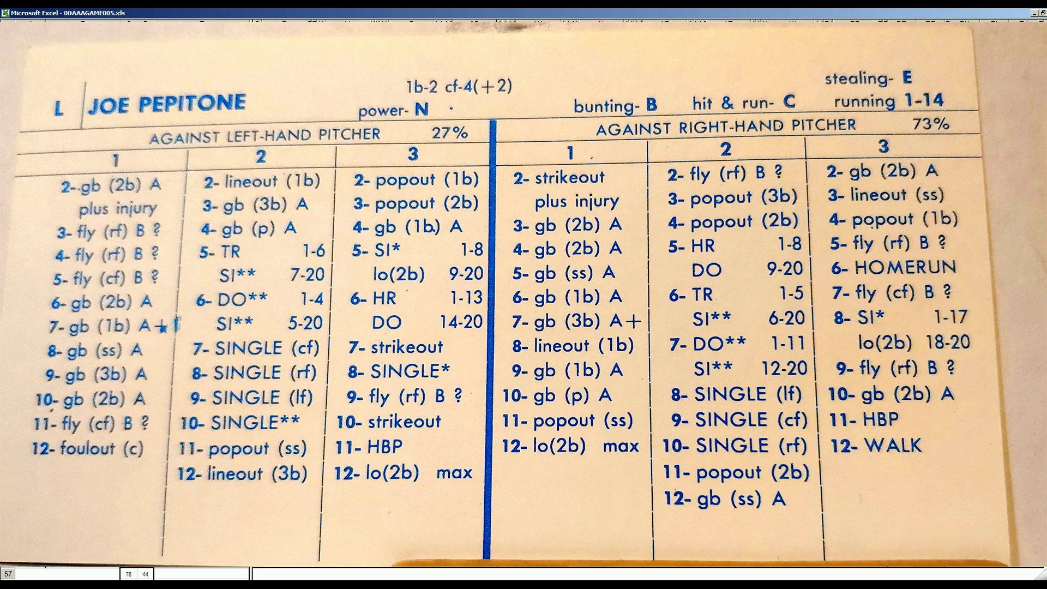
{"action": "type", "text": "4"}
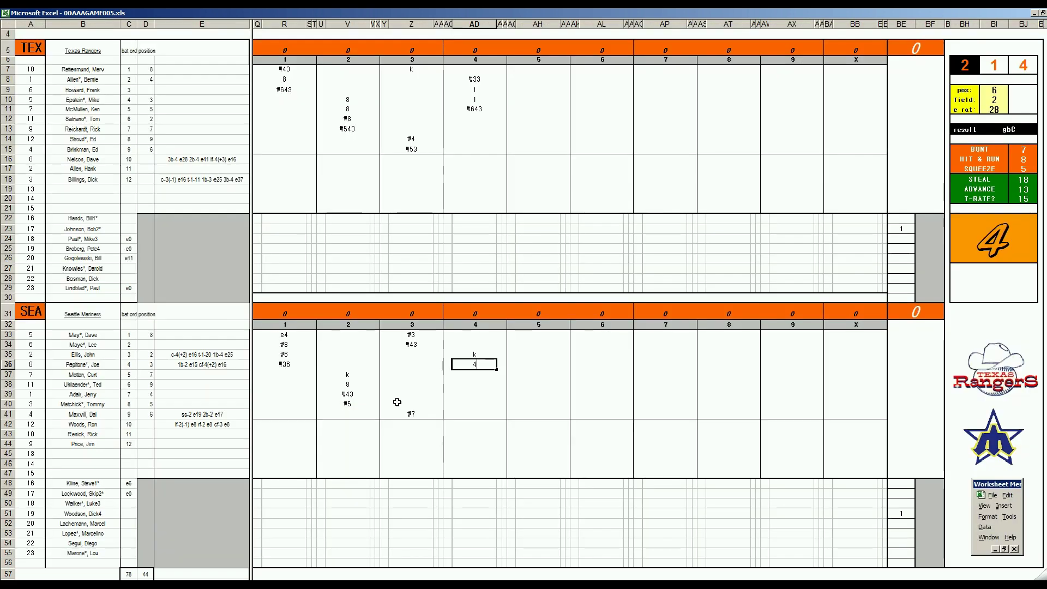
{"action": "key", "text": "Right"}
{"action": "type", "text": "1"}
{"action": "key", "text": "Left"}
{"action": "key", "text": "Left"}
{"action": "type", "text": "1"}
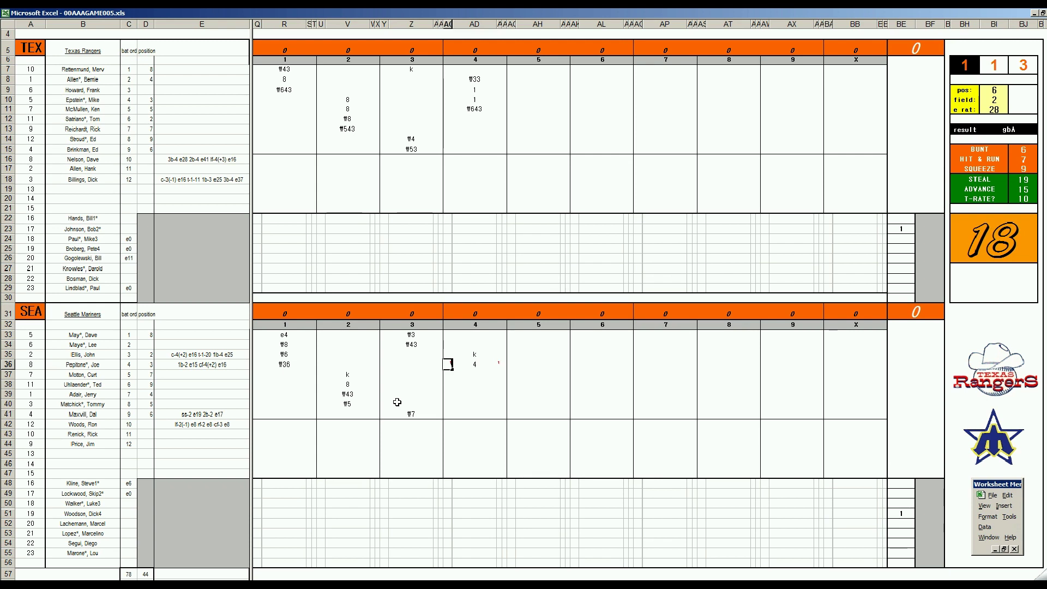
{"action": "key", "text": "Return"}
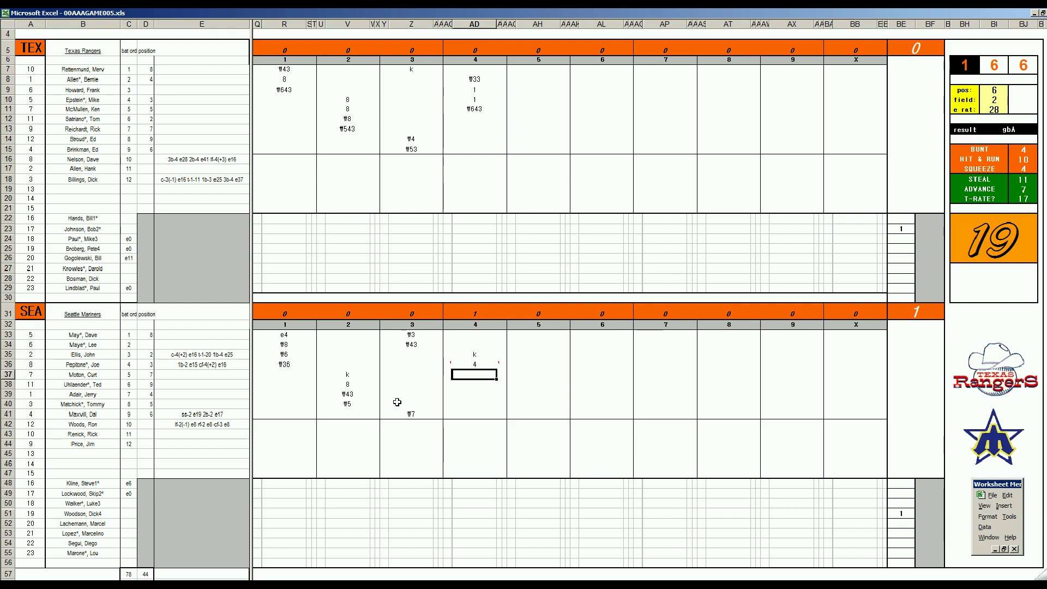
{"action": "type", "text": "\\4"}
{"action": "key", "text": "Return"}
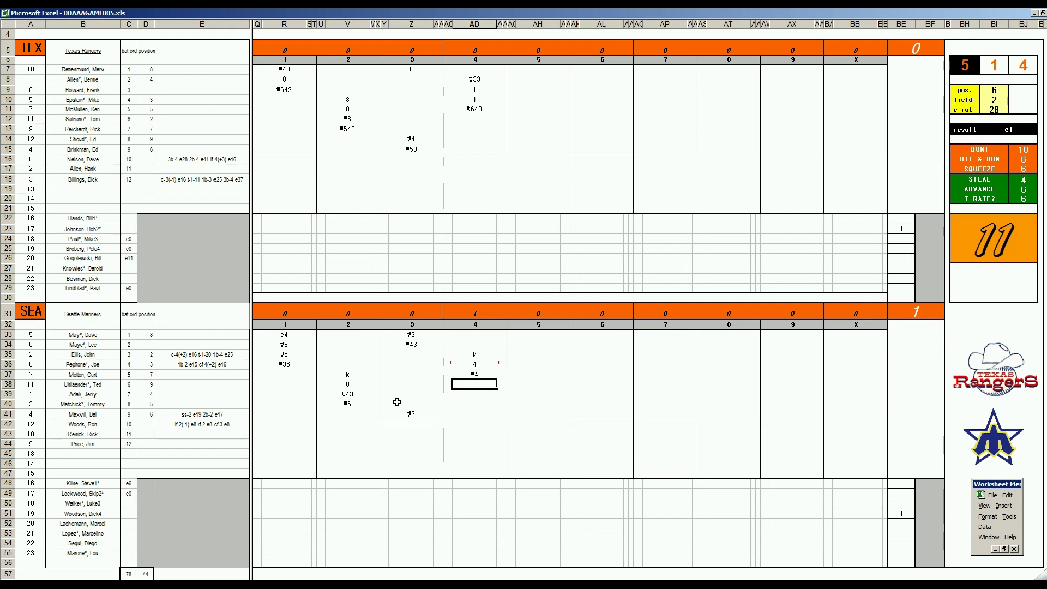
Step: Set the fielding lookup to position 6 and e rating 24, and record the Mariners' fourth-inning play ₩63 in AD38
{"action": "key", "text": "ctrl+e"}
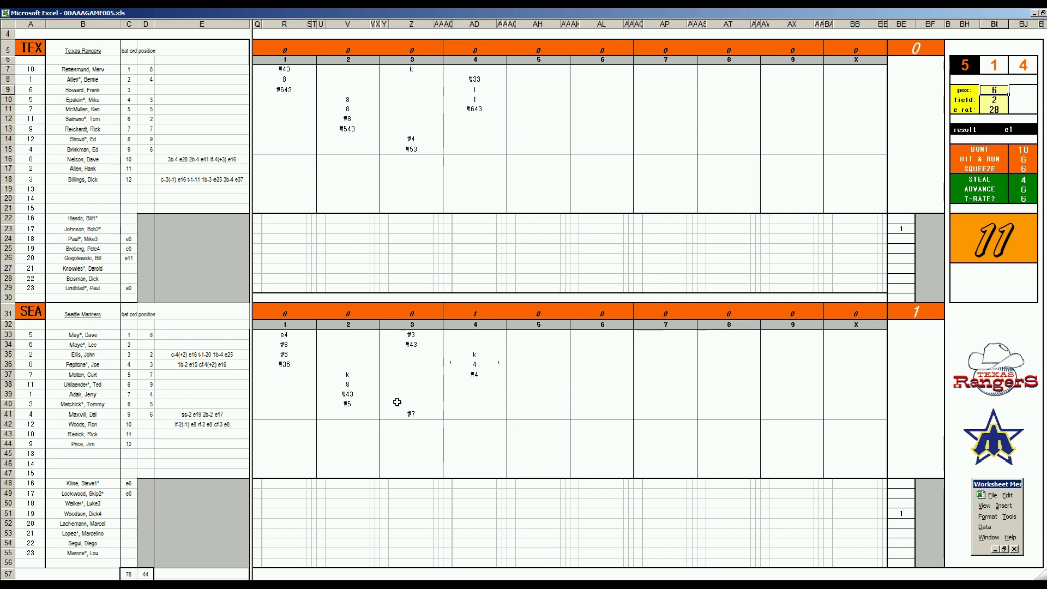
{"action": "type", "text": "6"}
{"action": "key", "text": "Return"}
{"action": "key", "text": "Return"}
{"action": "type", "text": "24"}
{"action": "key", "text": "Return"}
{"action": "left_click", "coordinate": [475, 384]}
{"action": "type", "text": "\\"}
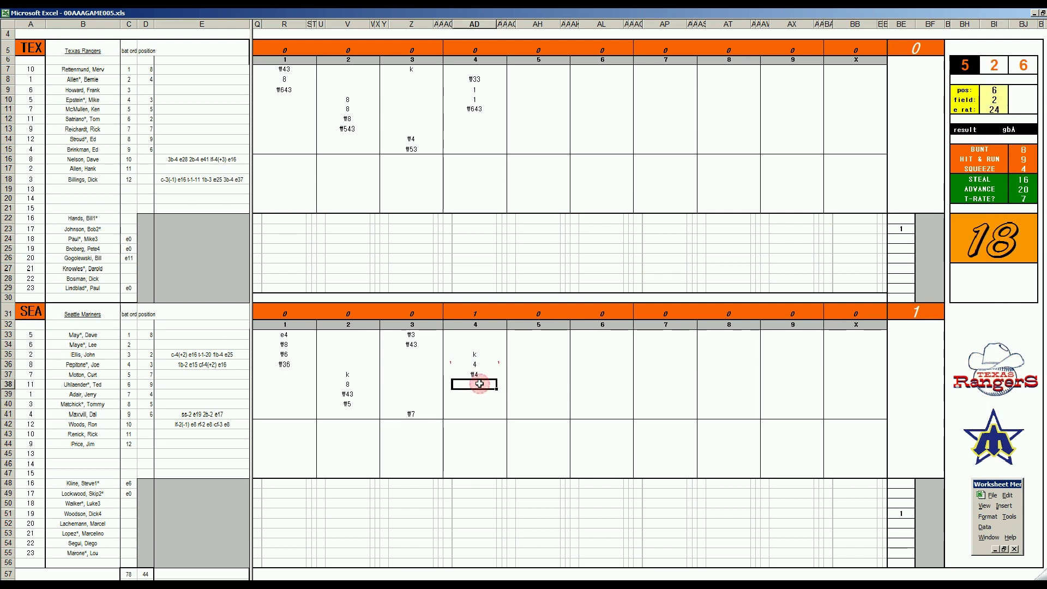
{"action": "type", "text": "63"}
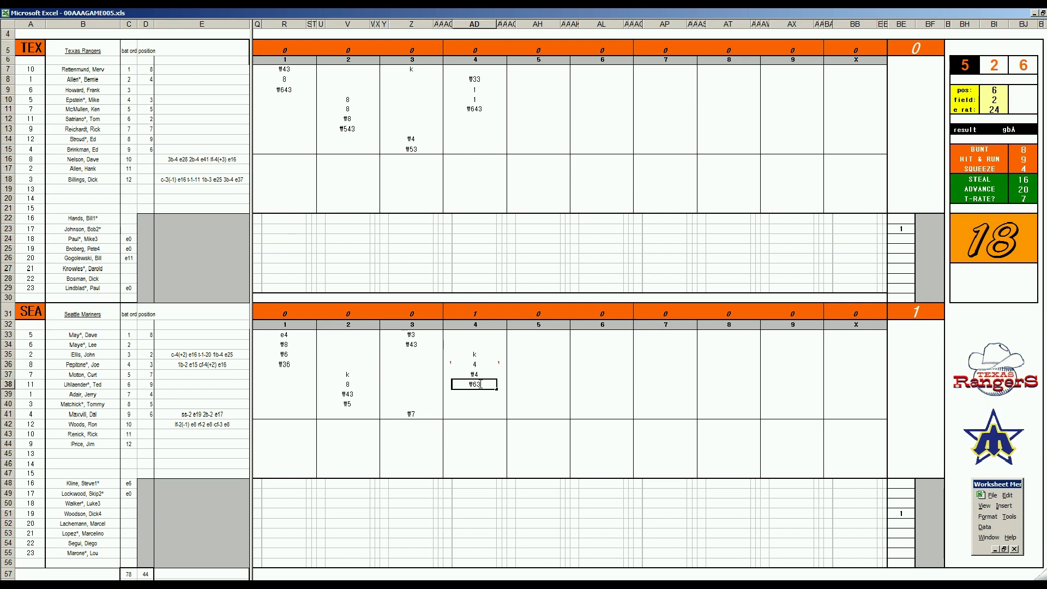
Step: Record the Rangers' fifth-inning plays as 1, ₩8, k and ₩8 in AH12 through AH15
{"action": "left_click", "coordinate": [522, 117]}
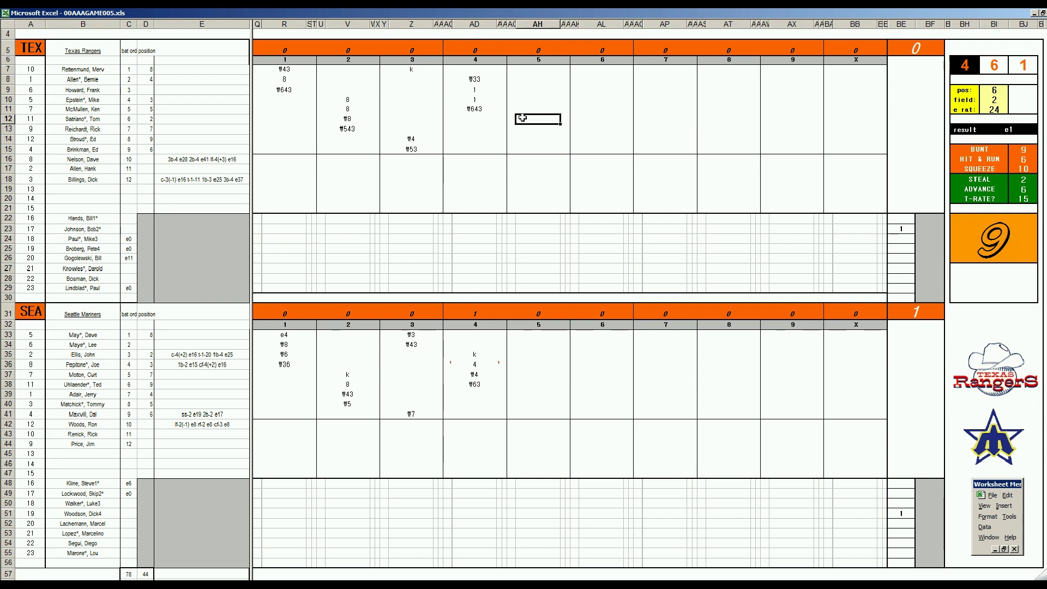
{"action": "type", "text": "1"}
{"action": "key", "text": "Return"}
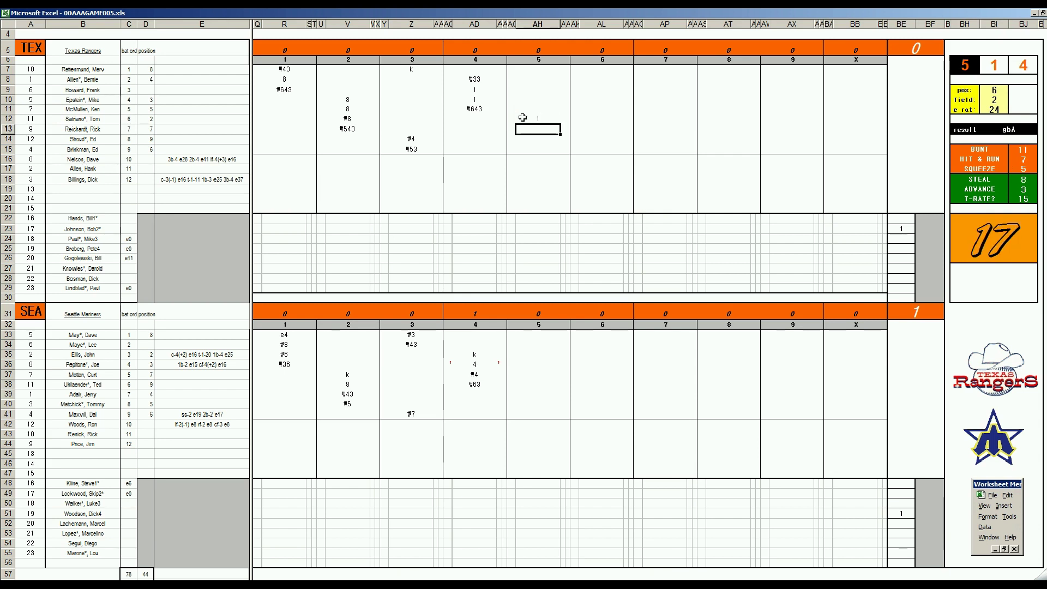
{"action": "type", "text": "#8"}
{"action": "key", "text": "Return"}
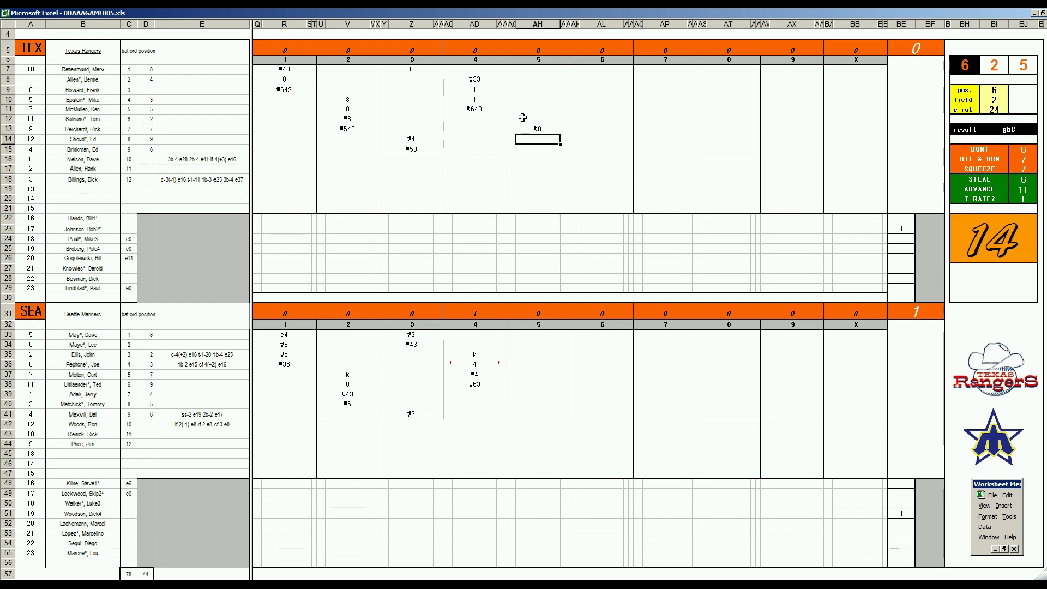
{"action": "type", "text": "k"}
{"action": "key", "text": "Return"}
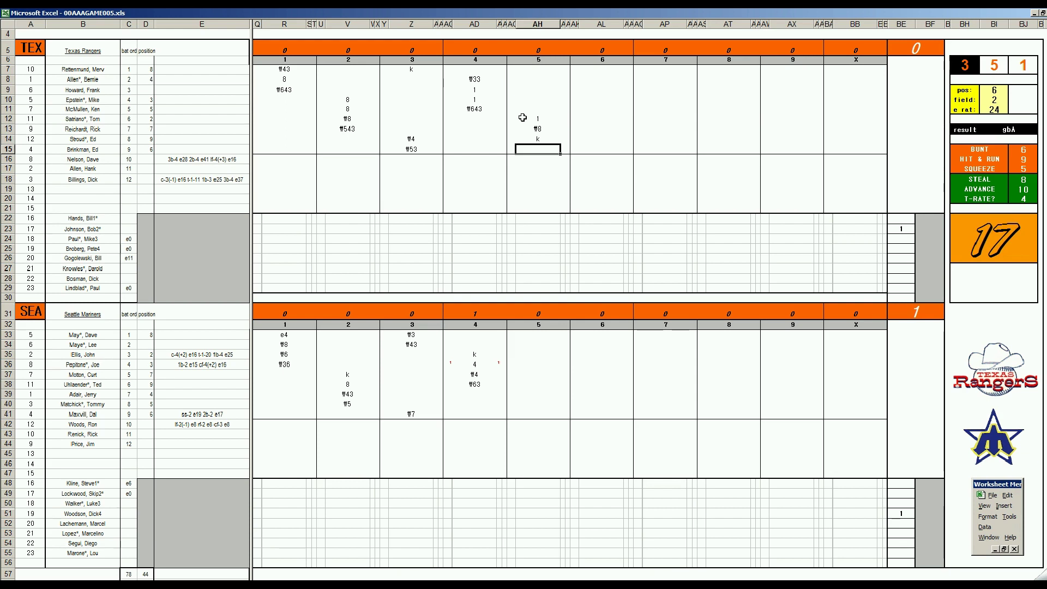
{"action": "type", "text": "\\"}
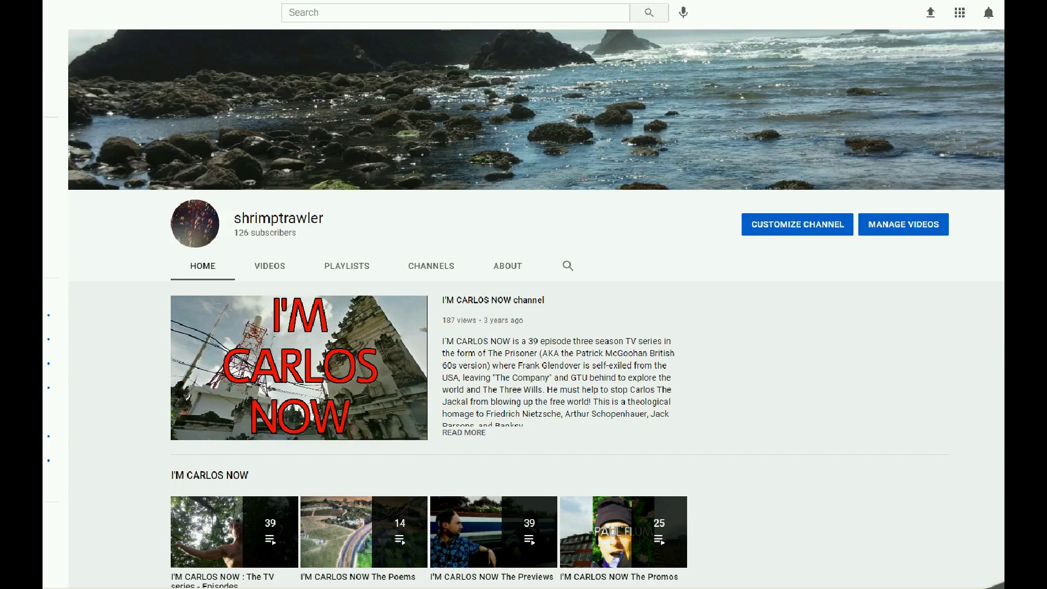
{"action": "scroll", "coordinate": [524, 305], "scroll_direction": "down", "scroll_amount": 3}
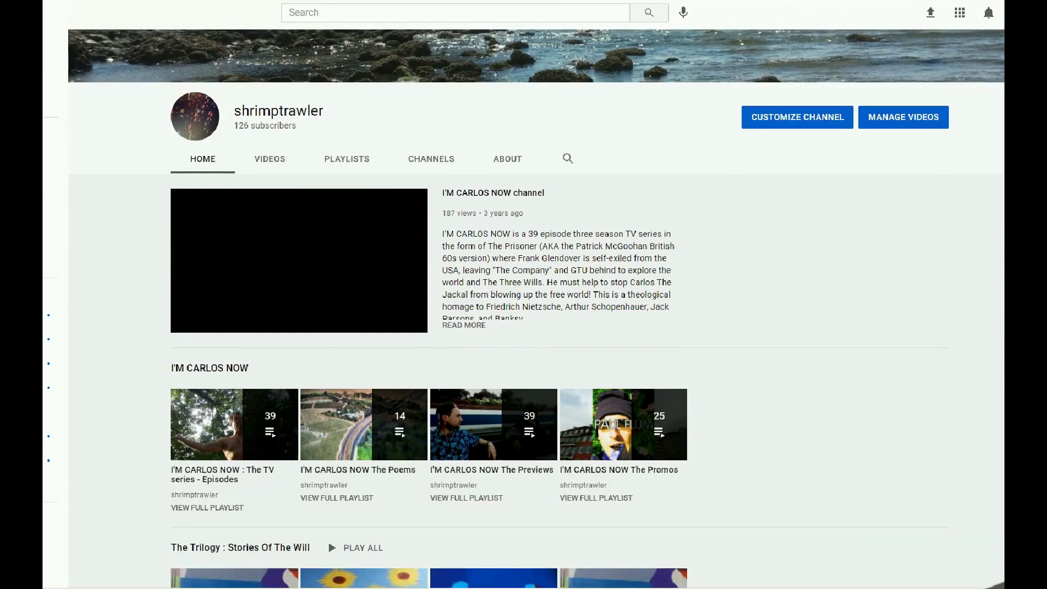
{"action": "scroll", "coordinate": [523, 306], "scroll_direction": "down", "scroll_amount": 4}
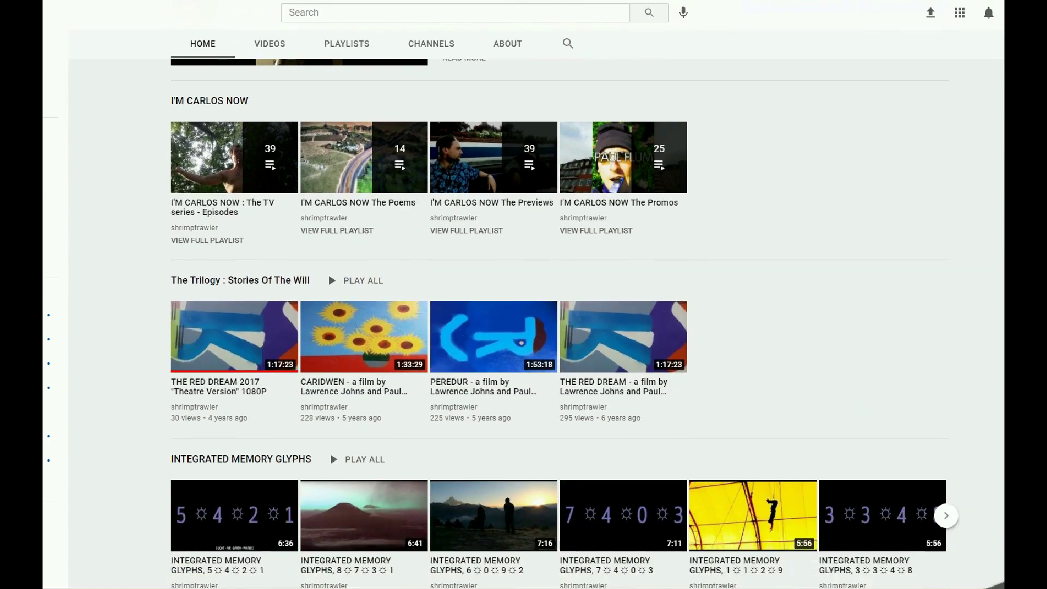
{"action": "scroll", "coordinate": [523, 305], "scroll_direction": "down", "scroll_amount": 4}
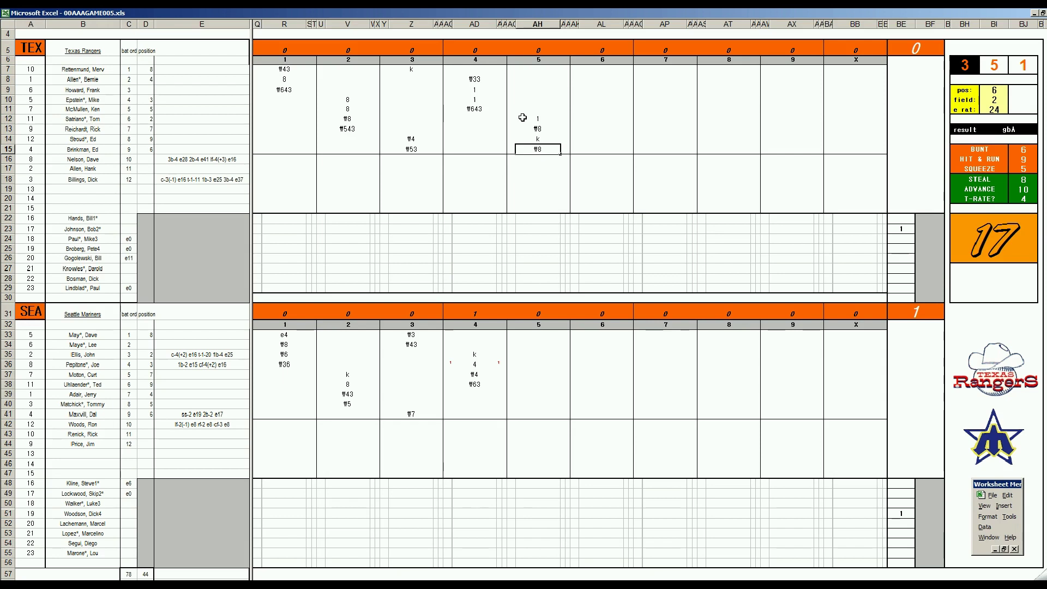
Step: Record the Mariners' first three fifth-inning plays as ₩7, 8 and ₩7 in AH39 through AH41
{"action": "left_click", "coordinate": [521, 393]}
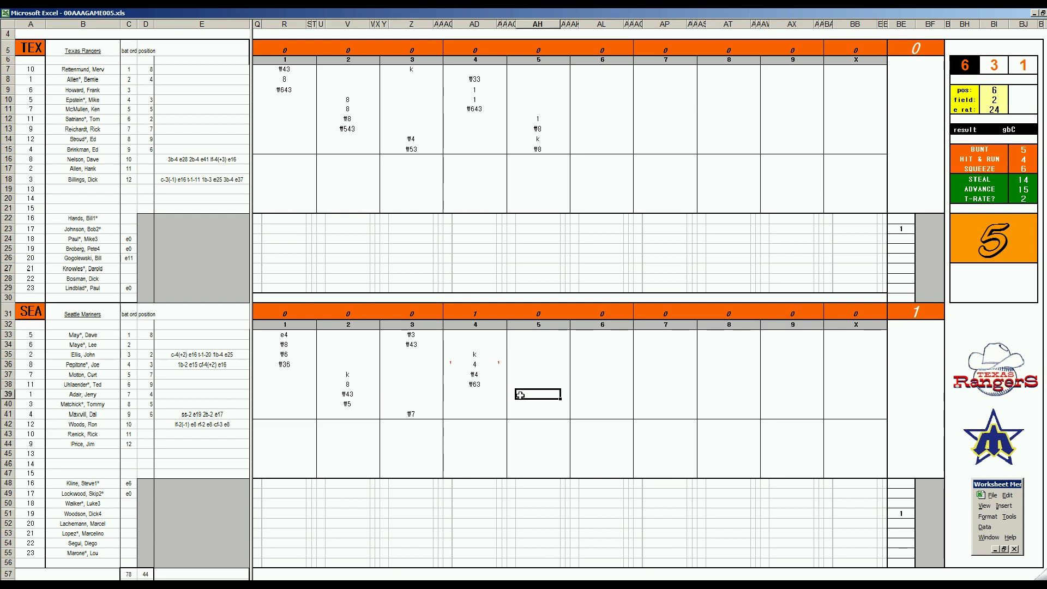
{"action": "type", "text": "#7"}
{"action": "key", "text": "Return"}
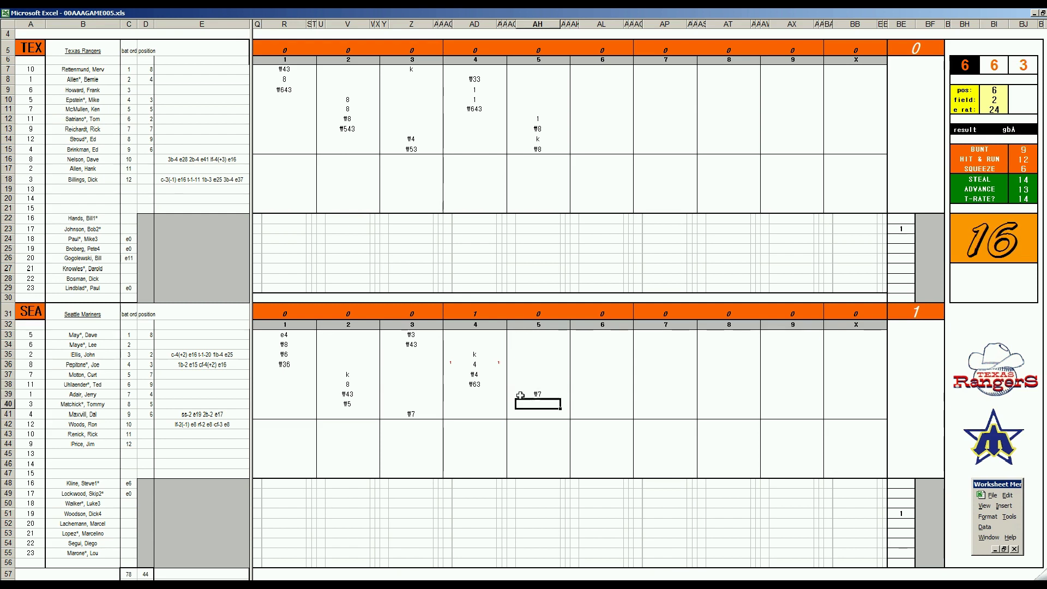
{"action": "type", "text": "8"}
{"action": "key", "text": "Return"}
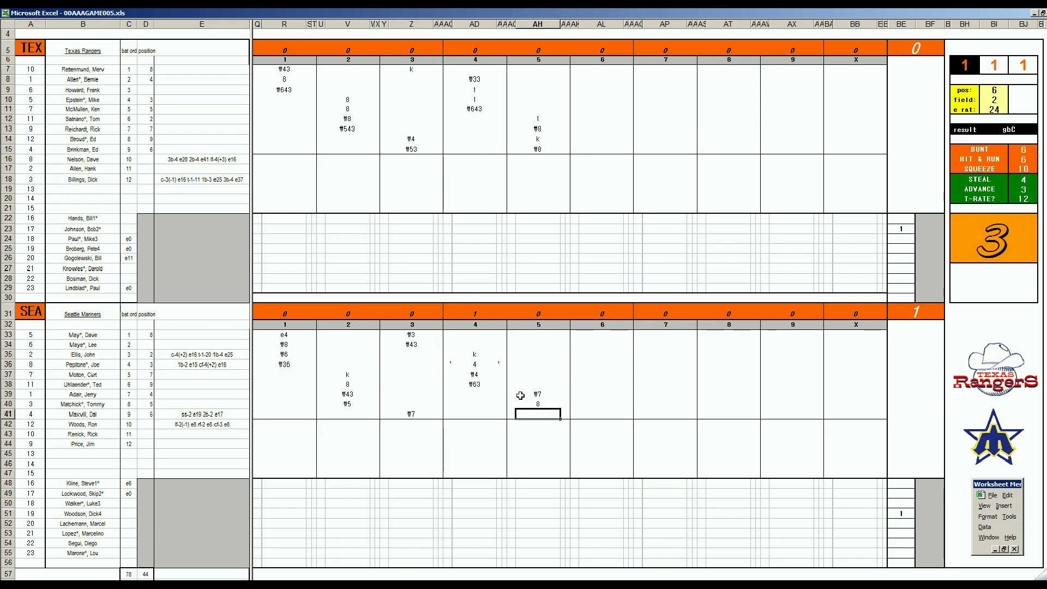
{"action": "type", "text": "#7"}
{"action": "key", "text": "Return"}
Step: Record the fifth-inning play of the Mariners' leadoff batter as ₩63 in AH33
{"action": "key", "text": "Up"}
{"action": "key", "text": "Up"}
{"action": "key", "text": "Up"}
{"action": "key", "text": "Up"}
{"action": "key", "text": "Up"}
{"action": "key", "text": "Up"}
{"action": "key", "text": "Up"}
{"action": "key", "text": "Up"}
{"action": "key", "text": "Up"}
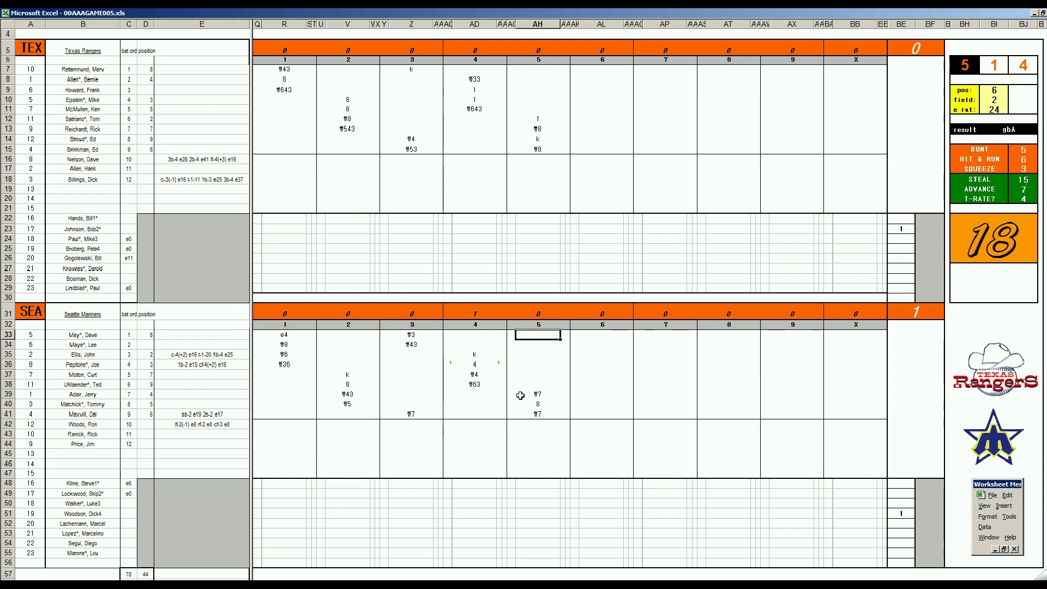
{"action": "key", "text": "ctrl+p"}
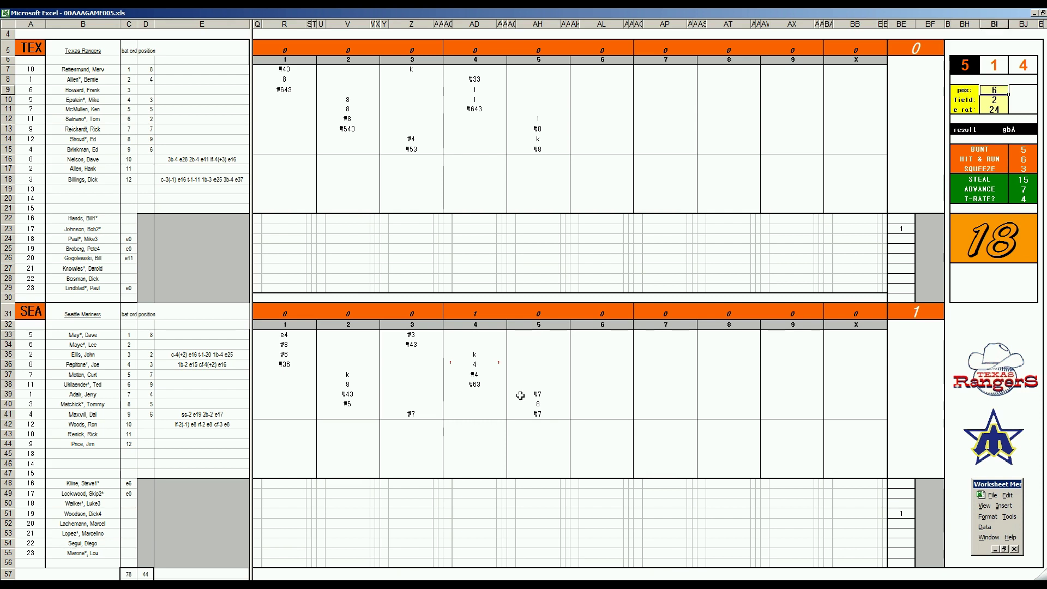
{"action": "left_click", "coordinate": [539, 335]}
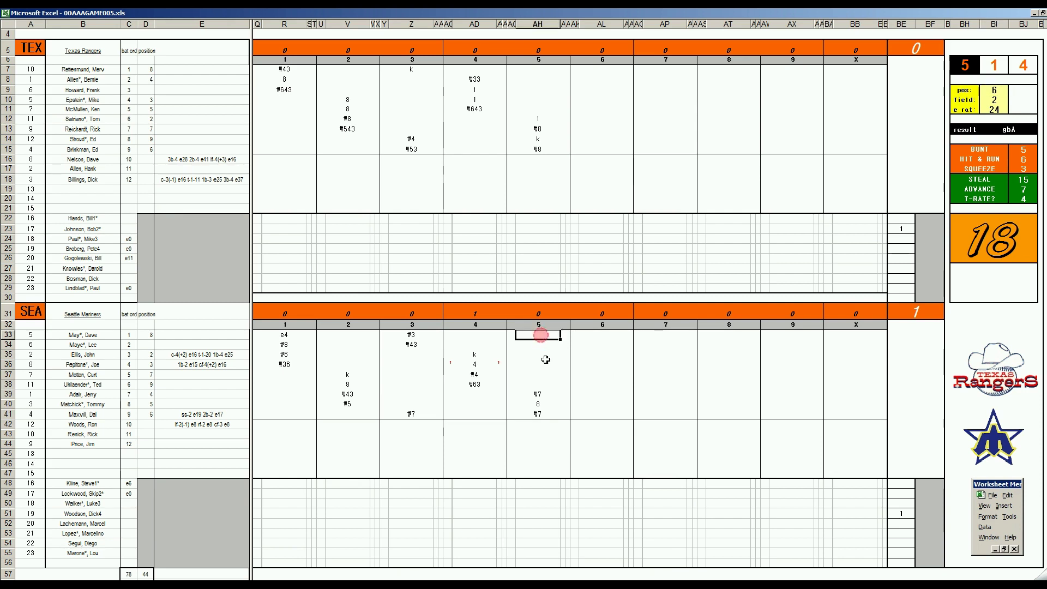
{"action": "type", "text": "\\63"}
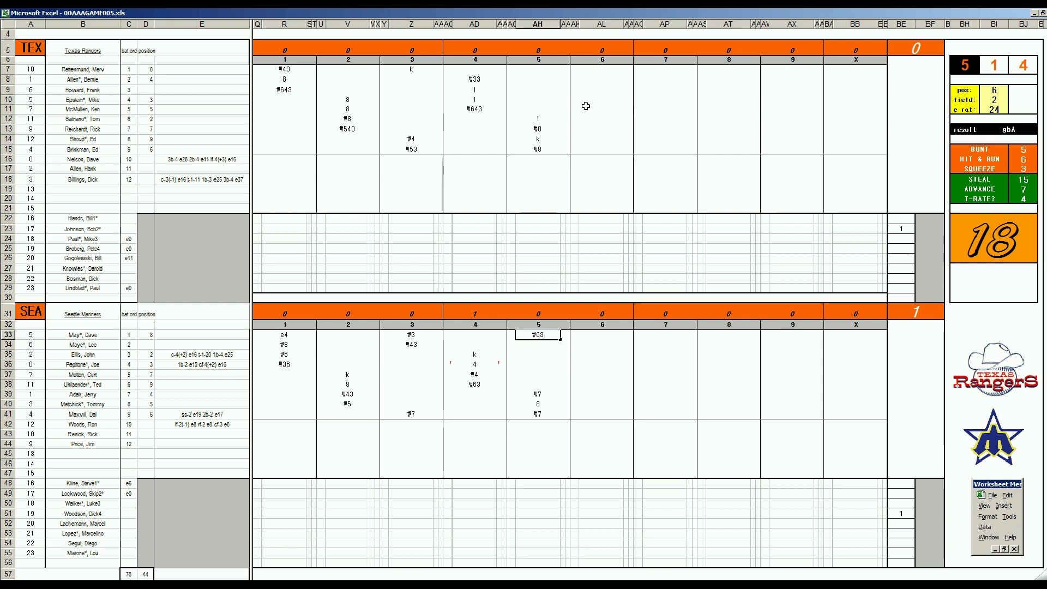
Step: Record the Rangers' first two sixth-inning plays as ₩13 in AL7 and ₩6 in AL8
{"action": "left_click", "coordinate": [601, 74]}
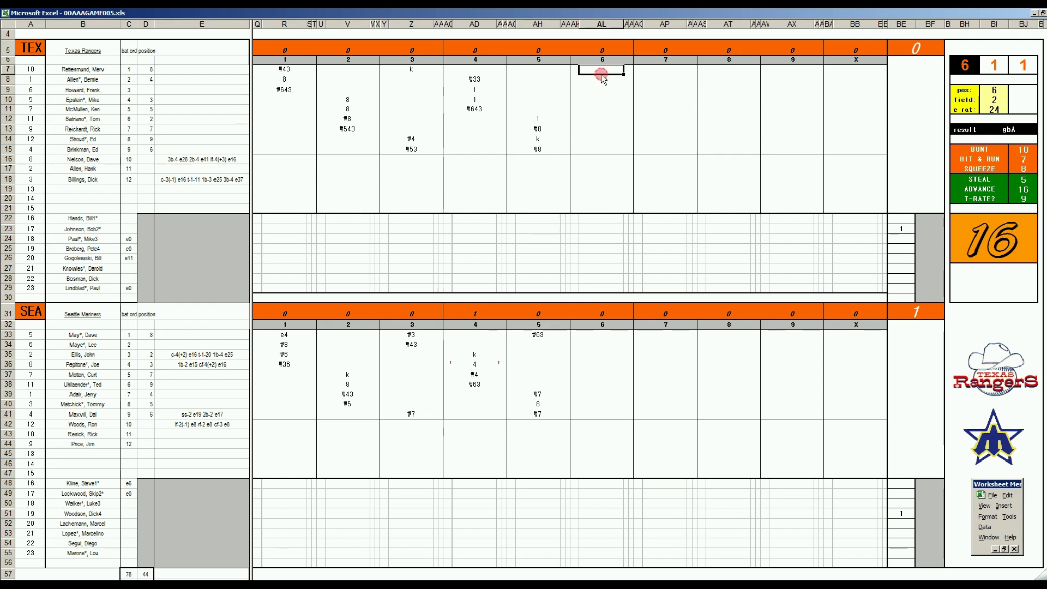
{"action": "type", "text": "#13"}
{"action": "key", "text": "Return"}
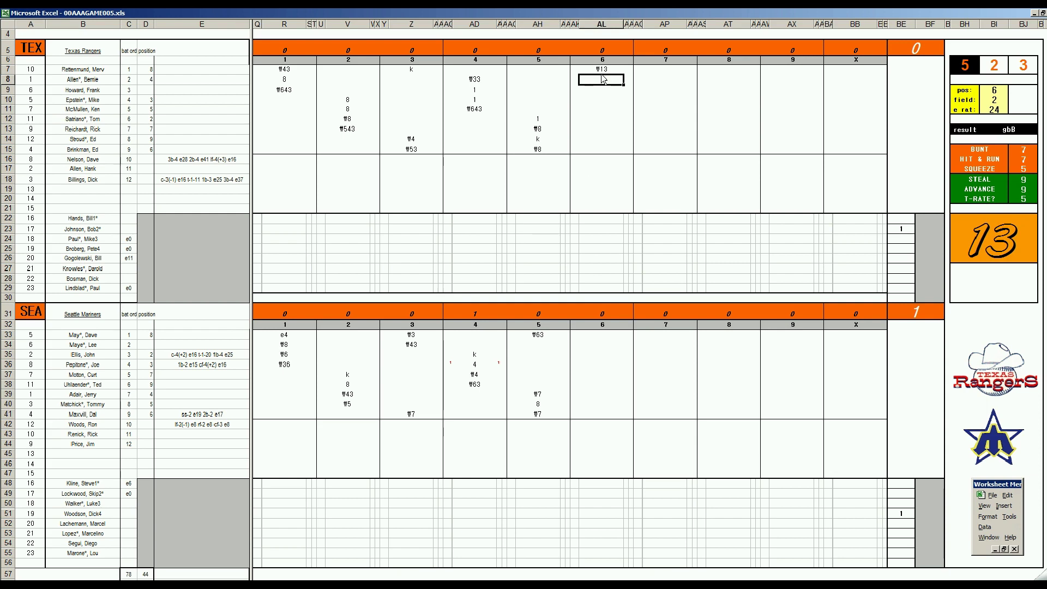
{"action": "type", "text": "#6"}
{"action": "key", "text": "Return"}
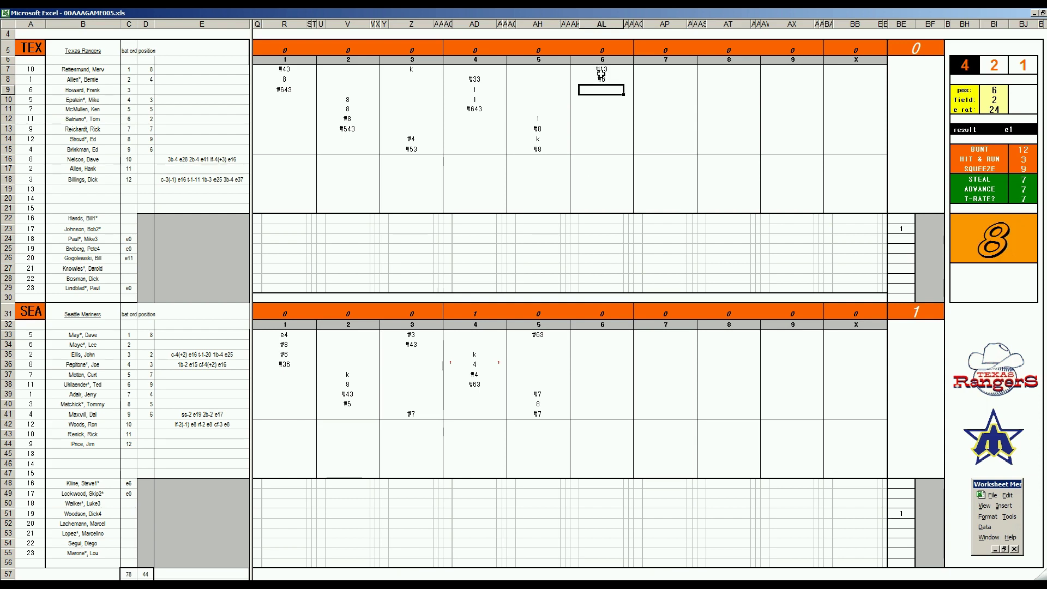
Step: Set the fielding lookup to position 7, fielding 4 and e rating 3
{"action": "key", "text": "ctrl+Right"}
{"action": "key", "text": "ctrl+Right"}
{"action": "type", "text": "7"}
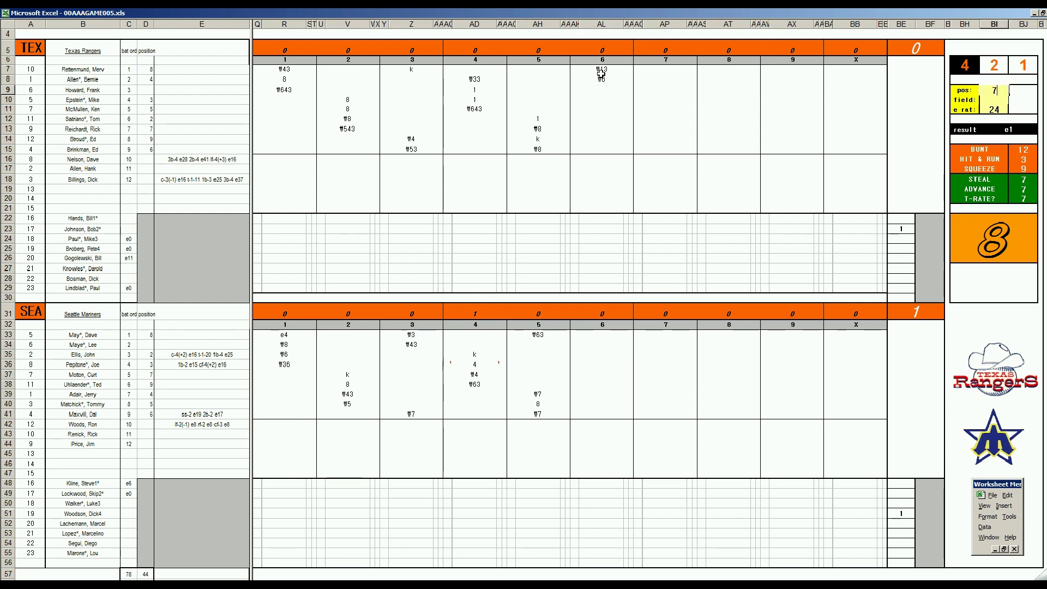
{"action": "key", "text": "Return"}
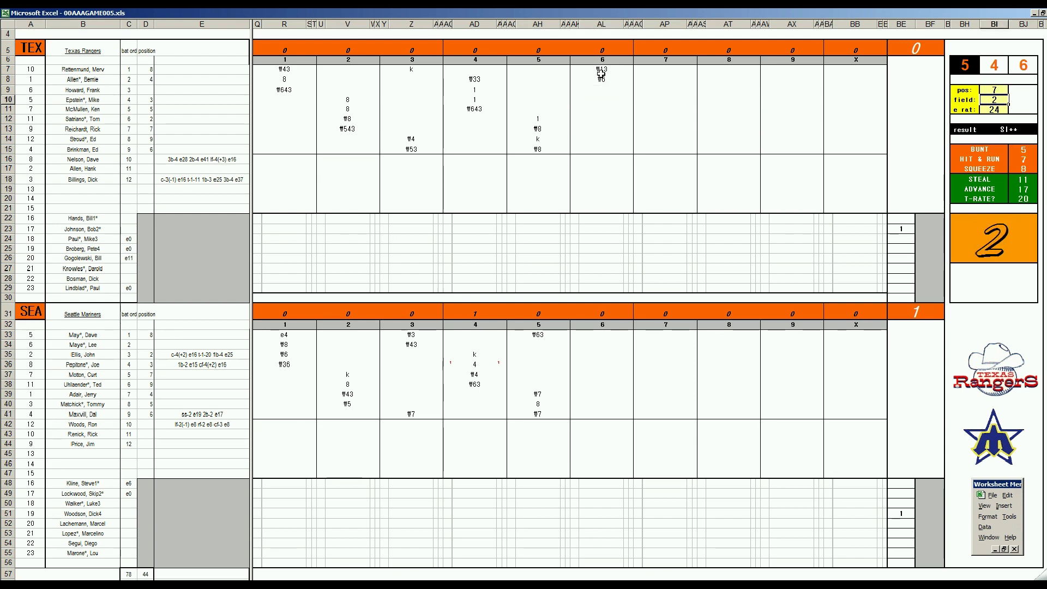
{"action": "type", "text": "4"}
{"action": "key", "text": "Return"}
{"action": "type", "text": "3"}
{"action": "key", "text": "Return"}
Step: Record the remaining Rangers' sixth-inning plays as 1 in AL9 and ₩4 in AL10
{"action": "left_click", "coordinate": [603, 89]}
{"action": "key", "text": "Return"}
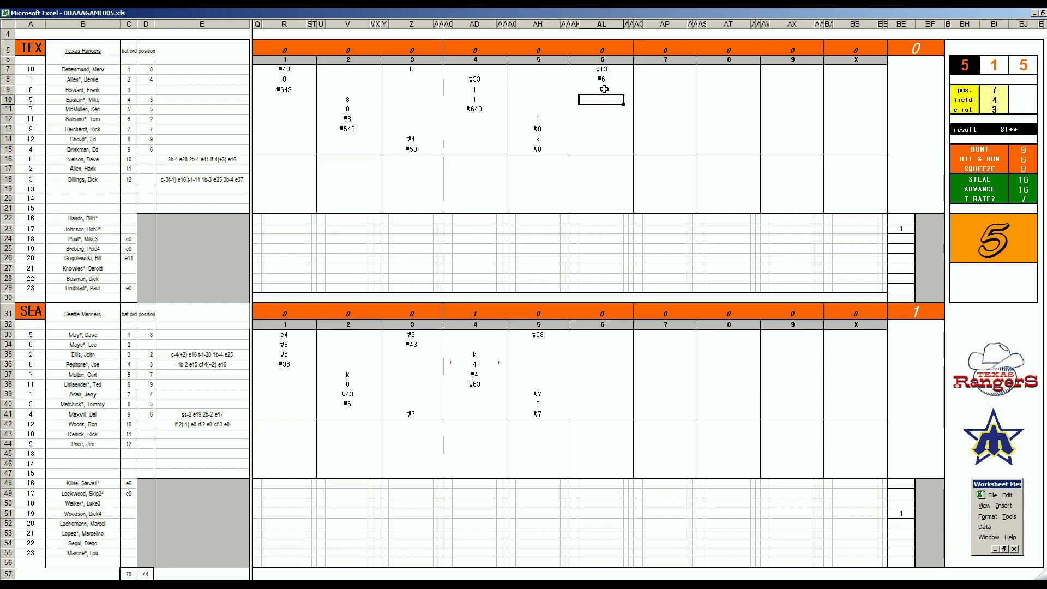
{"action": "type", "text": "₩47"}
{"action": "key", "text": "BackSpace"}
Step: Record the Mariners' sixth-inning home run as 4 in AL34, with a 1 in each adjacent narrow cell, AM34 and AK34
{"action": "left_click", "coordinate": [597, 345]}
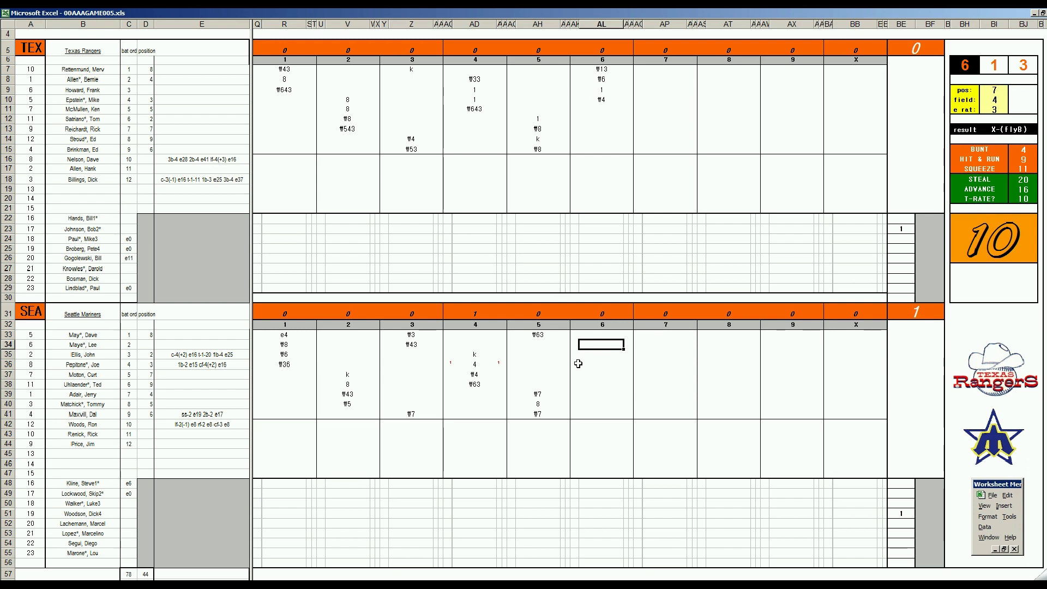
{"action": "type", "text": "4"}
{"action": "key", "text": "Right"}
{"action": "type", "text": "1"}
{"action": "key", "text": "Left"}
{"action": "key", "text": "Left"}
{"action": "type", "text": "1"}
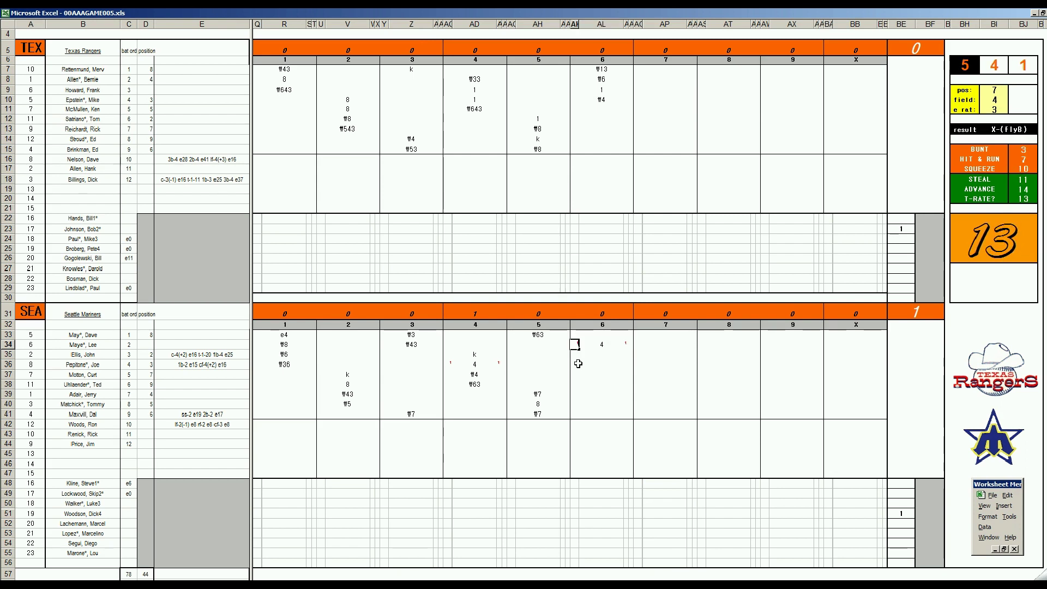
{"action": "key", "text": "Return"}
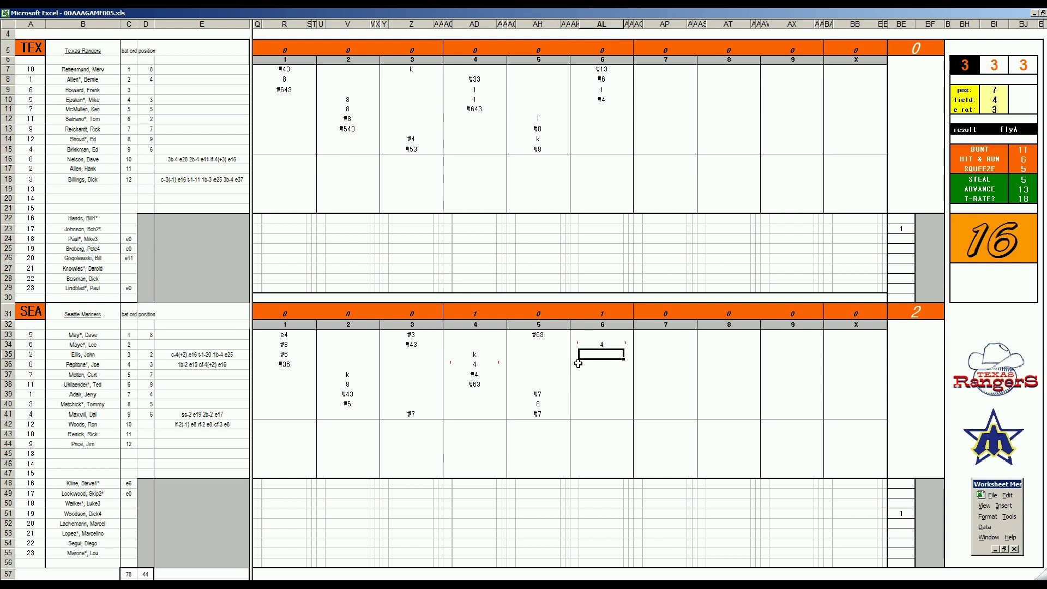
Step: Record the rest of the Mariners' sixth-inning plays as 1, ₩5, ₩3 and k in AL35 through AL38
{"action": "type", "text": "1"}
{"action": "key", "text": "Return"}
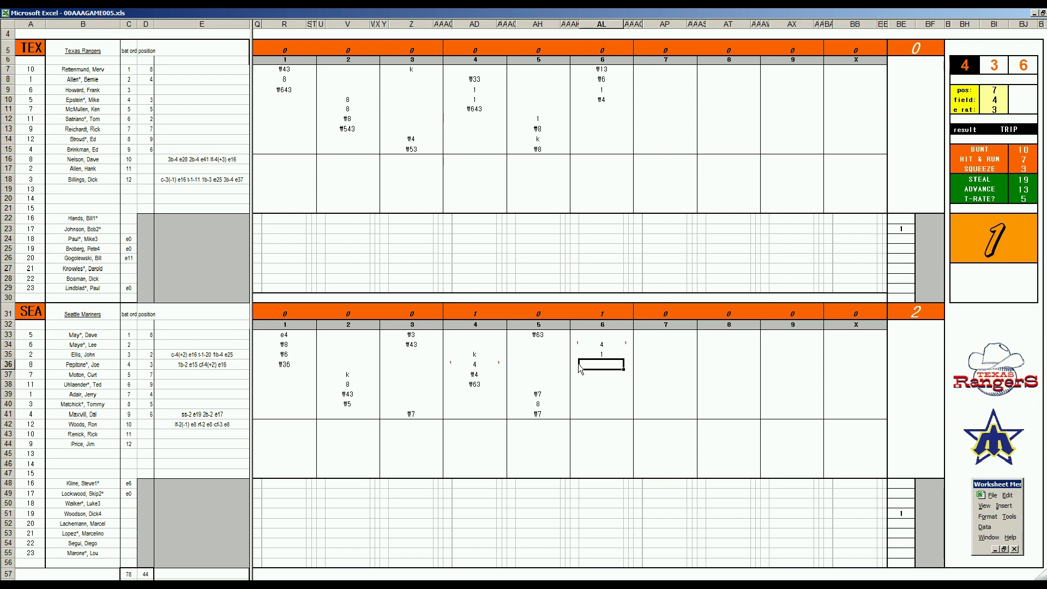
{"action": "type", "text": "#5"}
{"action": "key", "text": "Return"}
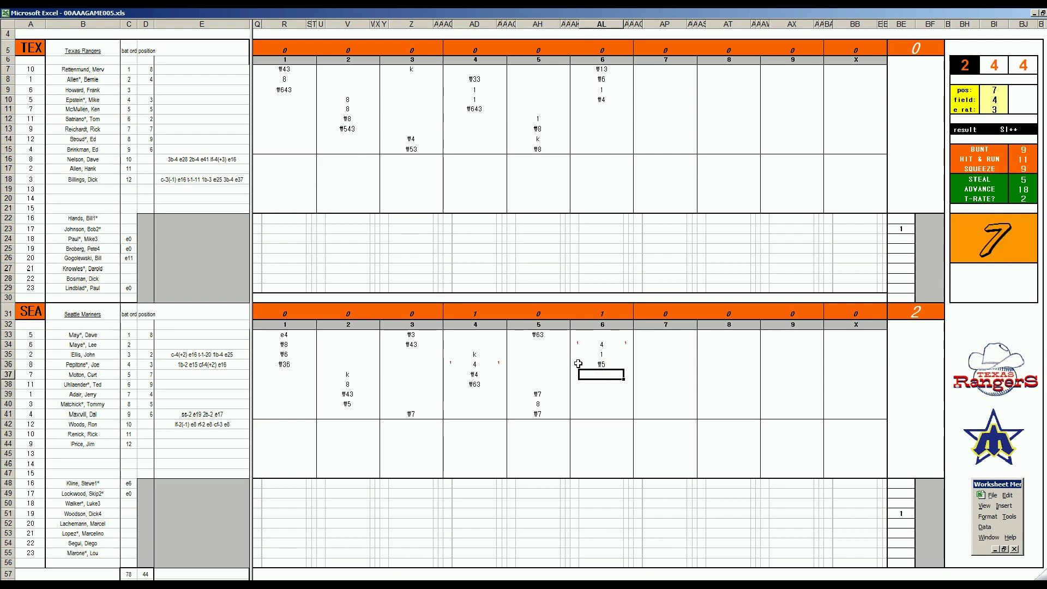
{"action": "type", "text": "#3"}
{"action": "key", "text": "Return"}
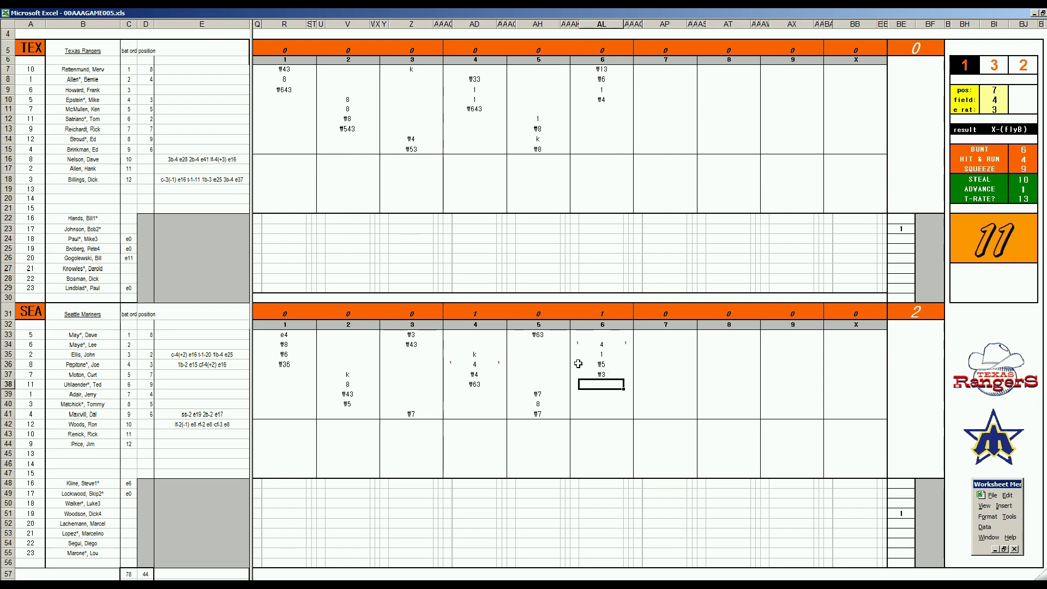
{"action": "type", "text": "k"}
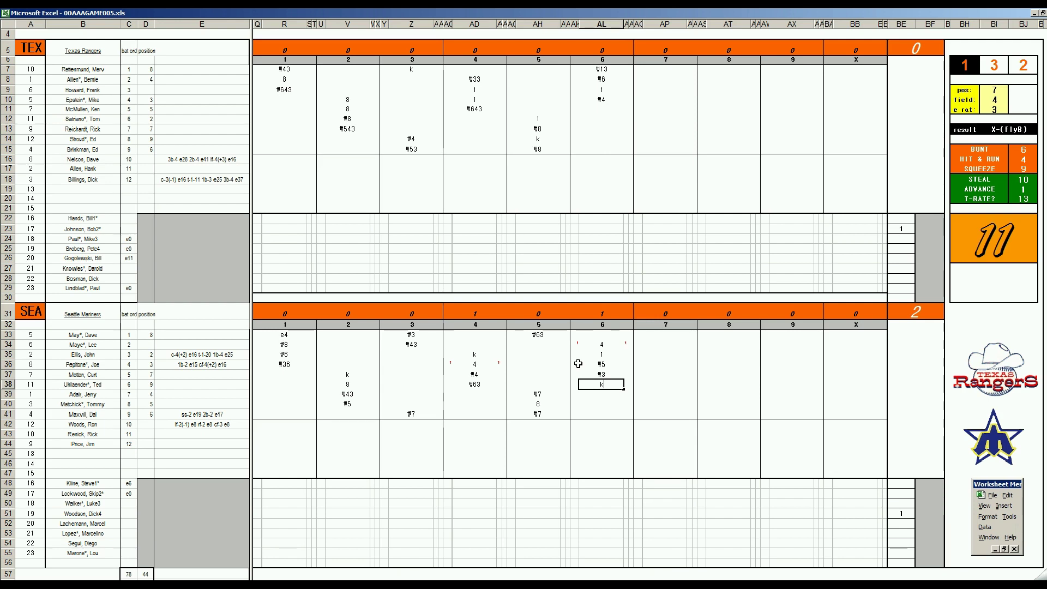
Step: Record the Rangers' first two seventh-inning plays as 8 in AP11 and 8 in AP12
{"action": "left_click", "coordinate": [658, 110]}
{"action": "type", "text": "8"}
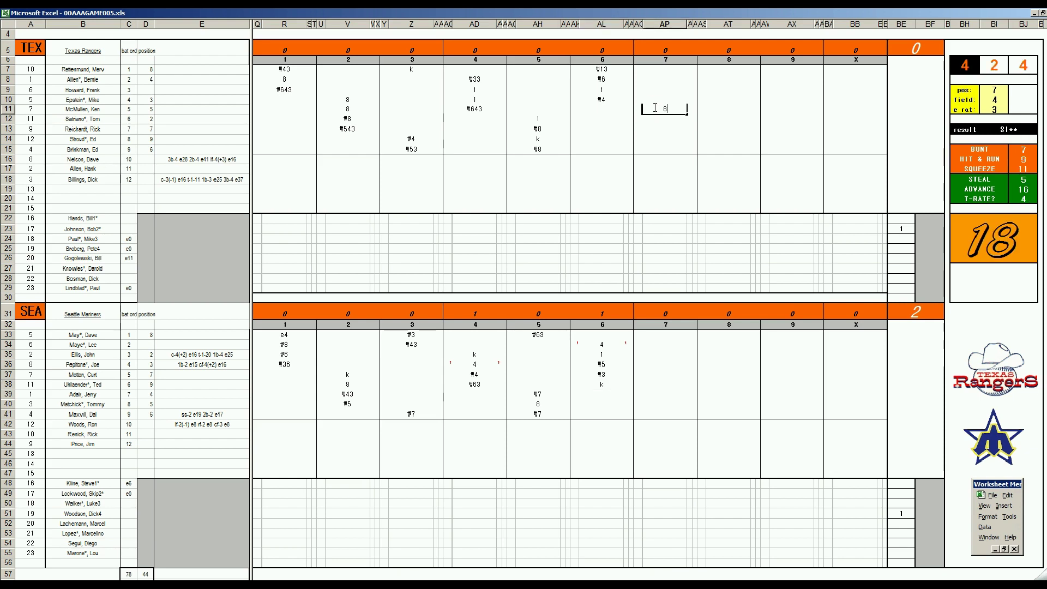
{"action": "key", "text": "Return"}
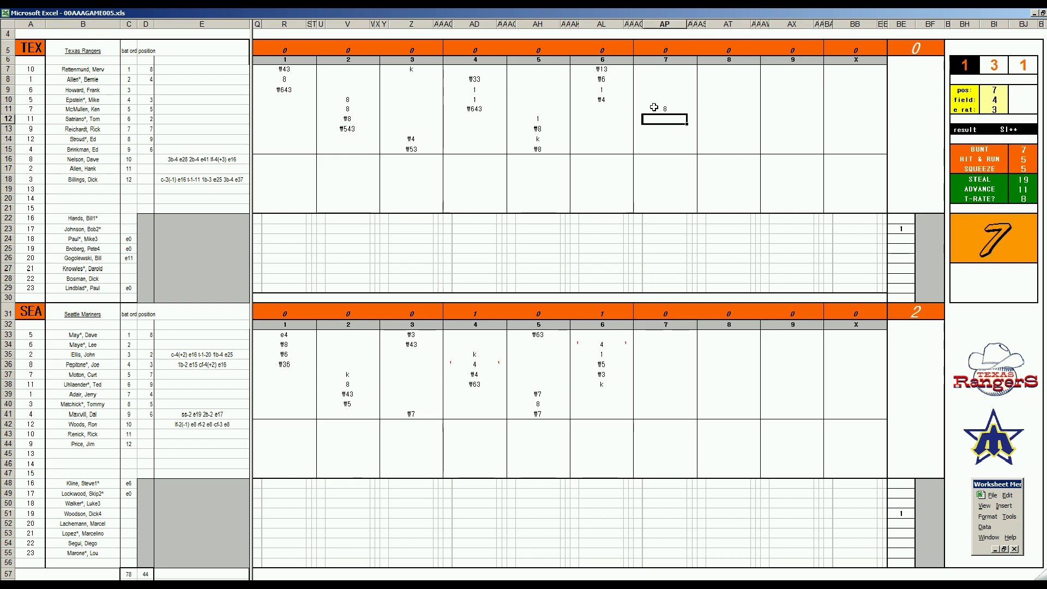
{"action": "type", "text": "8"}
Step: Log the Mariners' pitching change with 6 in BF51 for the outgoing pitcher, and 7 in BE53 and rr in AP53 for the reliever
{"action": "left_click", "coordinate": [930, 513]}
{"action": "type", "text": "6"}
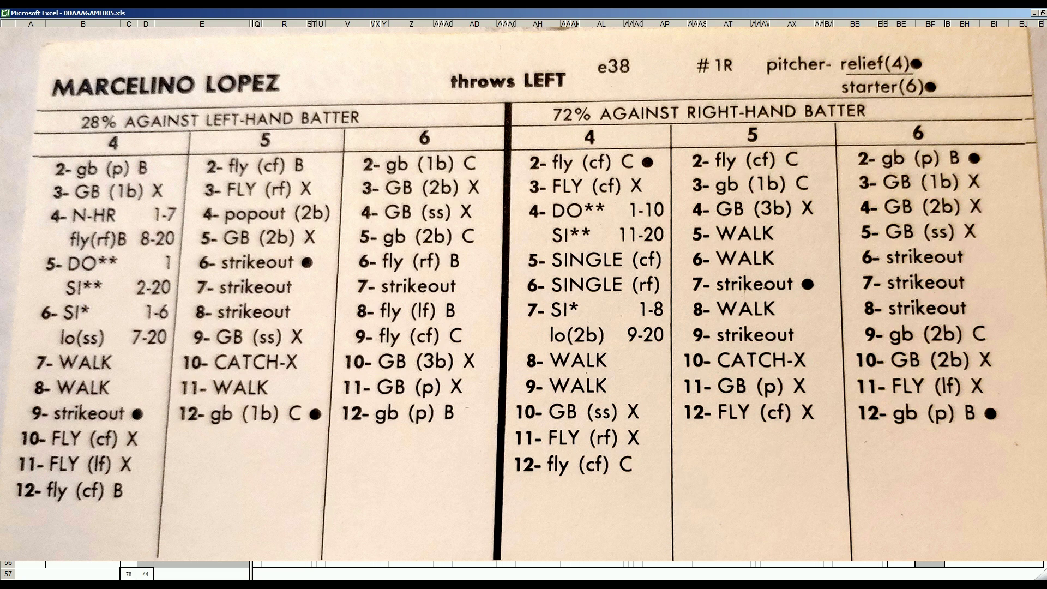
{"action": "key", "text": "Left"}
{"action": "type", "text": "7"}
{"action": "key", "text": "Left"}
{"action": "key", "text": "Left"}
{"action": "key", "text": "Left"}
{"action": "key", "text": "Left"}
{"action": "key", "text": "Left"}
{"action": "key", "text": "Left"}
{"action": "key", "text": "Left"}
{"action": "key", "text": "Left"}
{"action": "key", "text": "Left"}
{"action": "key", "text": "Left"}
{"action": "key", "text": "Left"}
{"action": "key", "text": "Left"}
{"action": "key", "text": "Left"}
{"action": "key", "text": "Left"}
{"action": "key", "text": "Left"}
{"action": "key", "text": "Left"}
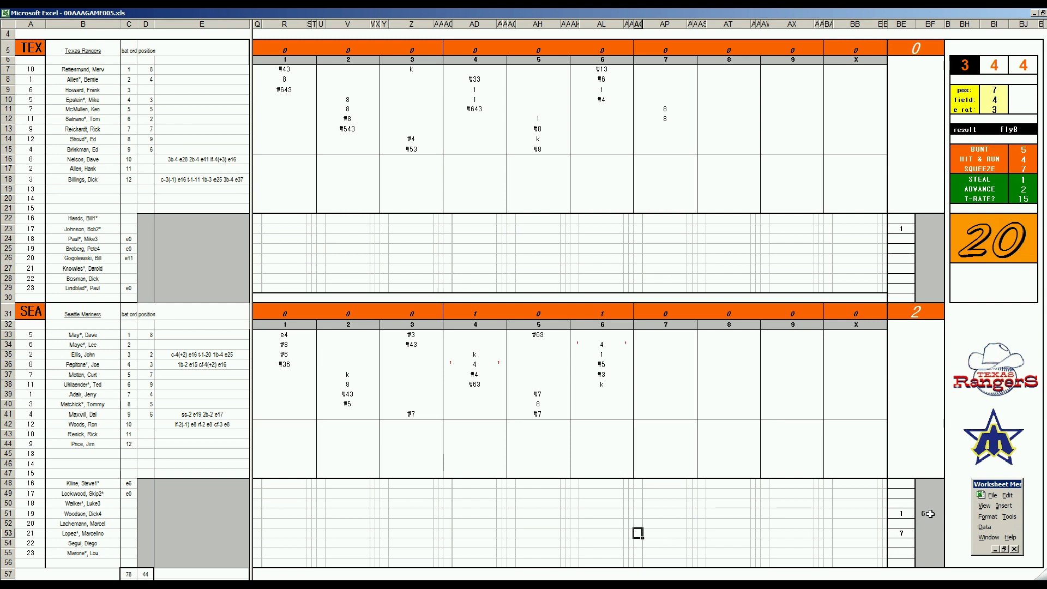
{"action": "key", "text": "Right"}
{"action": "type", "text": "rr"}
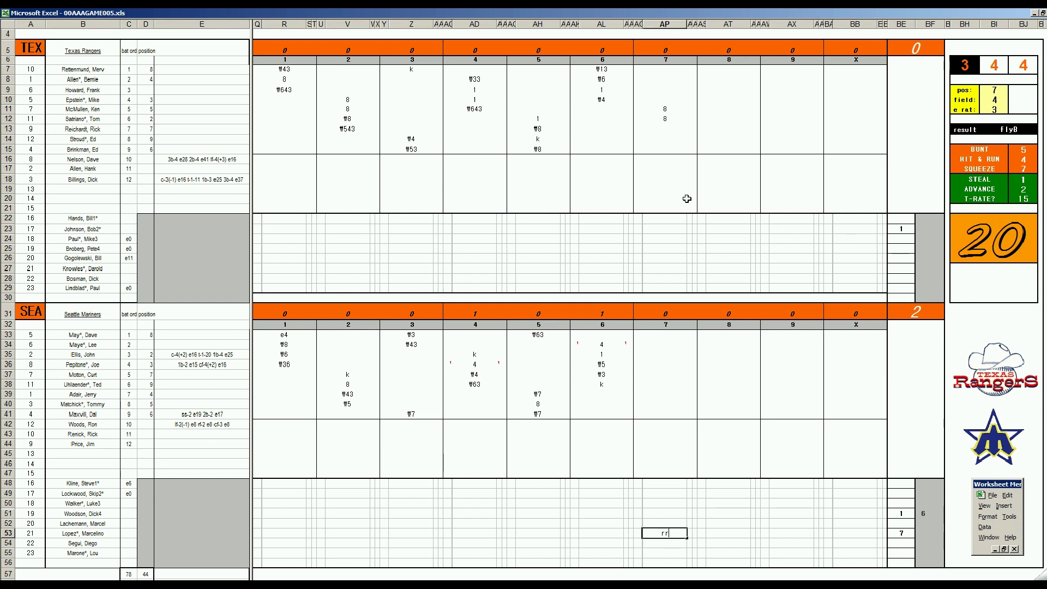
Step: Record the Rangers' next three seventh-inning plays as 1, ₩9 and k in AP13 through AP15
{"action": "left_click", "coordinate": [668, 130]}
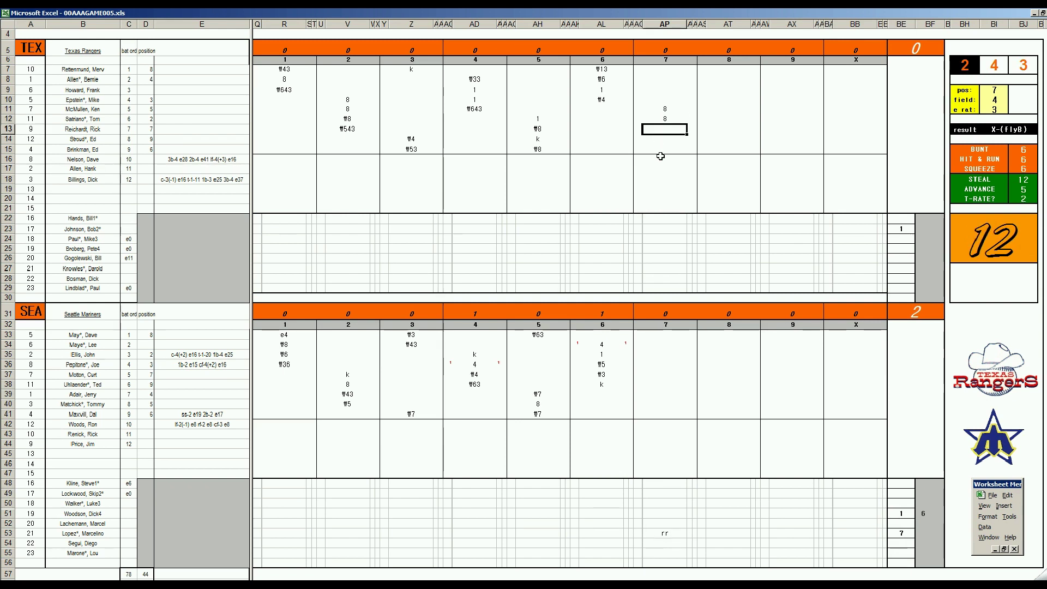
{"action": "type", "text": "1"}
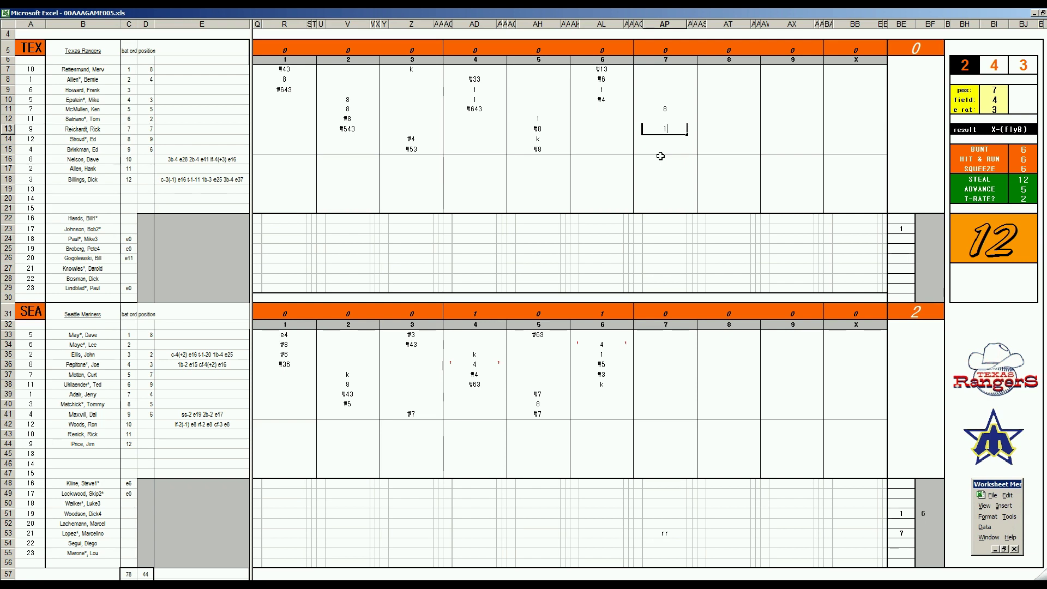
{"action": "key", "text": "Return"}
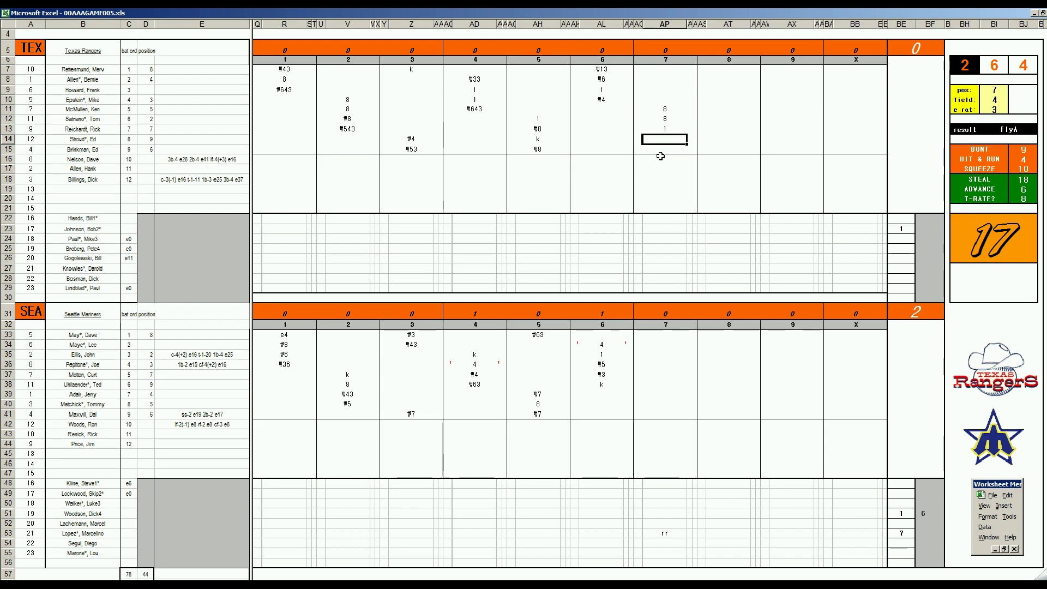
{"action": "type", "text": "f"}
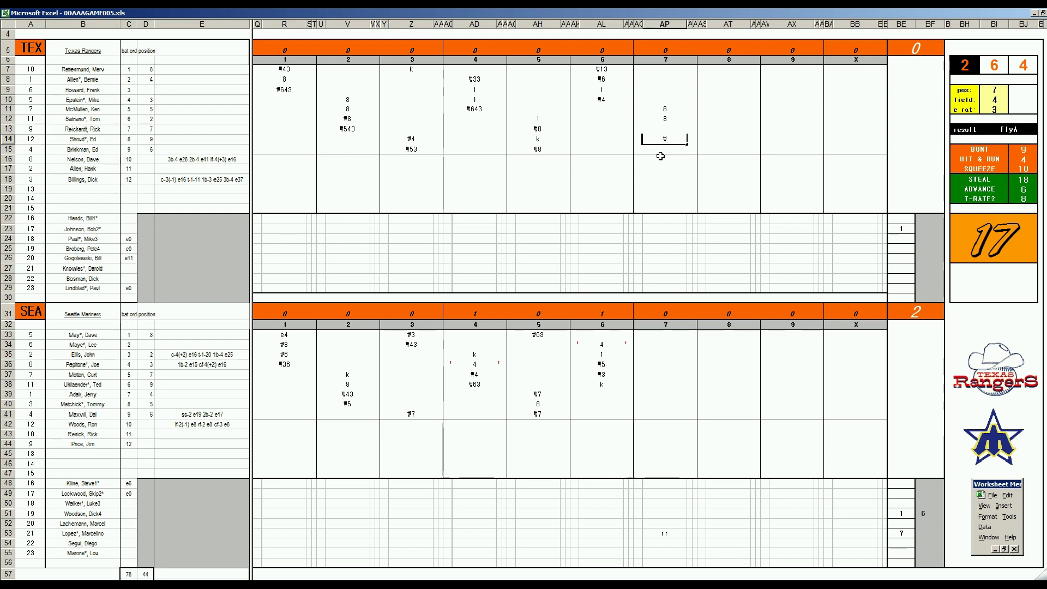
{"action": "type", "text": "9"}
{"action": "key", "text": "Return"}
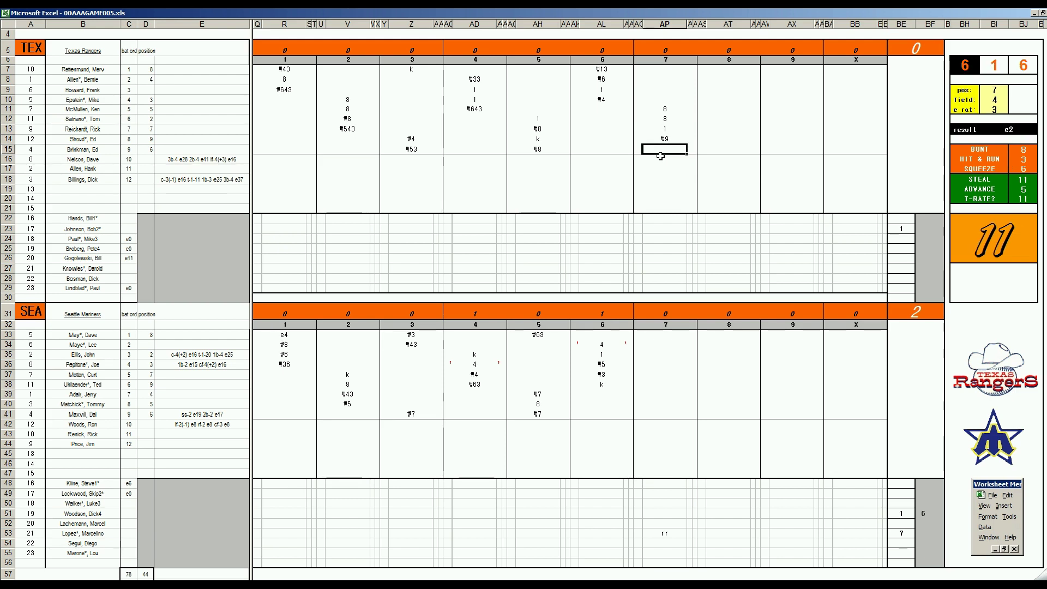
{"action": "type", "text": "k"}
Step: Log the next Mariners pitching change with 2/3 in BF53 for the outgoing reliever, and 7 in BE52 and mr in AP52 for his replacement
{"action": "left_click", "coordinate": [931, 532]}
{"action": "type", "text": "+2/3"}
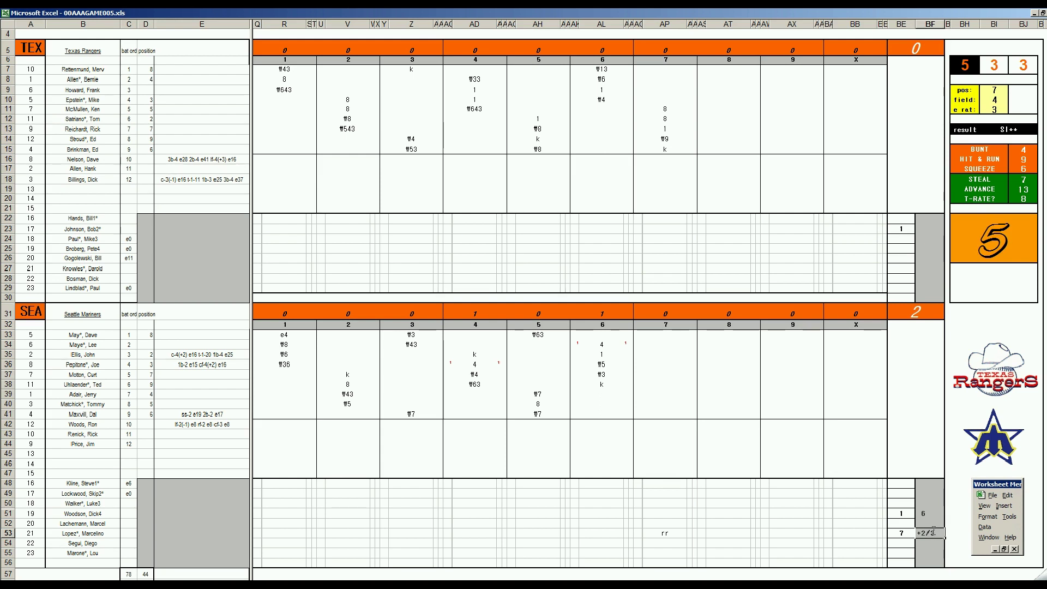
{"action": "key", "text": "Up"}
{"action": "key", "text": "Left"}
{"action": "key", "text": "Left"}
{"action": "key", "text": "Left"}
{"action": "key", "text": "Left"}
{"action": "key", "text": "Left"}
{"action": "key", "text": "Left"}
{"action": "key", "text": "Left"}
{"action": "key", "text": "Left"}
{"action": "key", "text": "Left"}
{"action": "key", "text": "Left"}
{"action": "key", "text": "Left"}
{"action": "key", "text": "Left"}
{"action": "key", "text": "Left"}
{"action": "key", "text": "Left"}
{"action": "key", "text": "Left"}
{"action": "key", "text": "Left"}
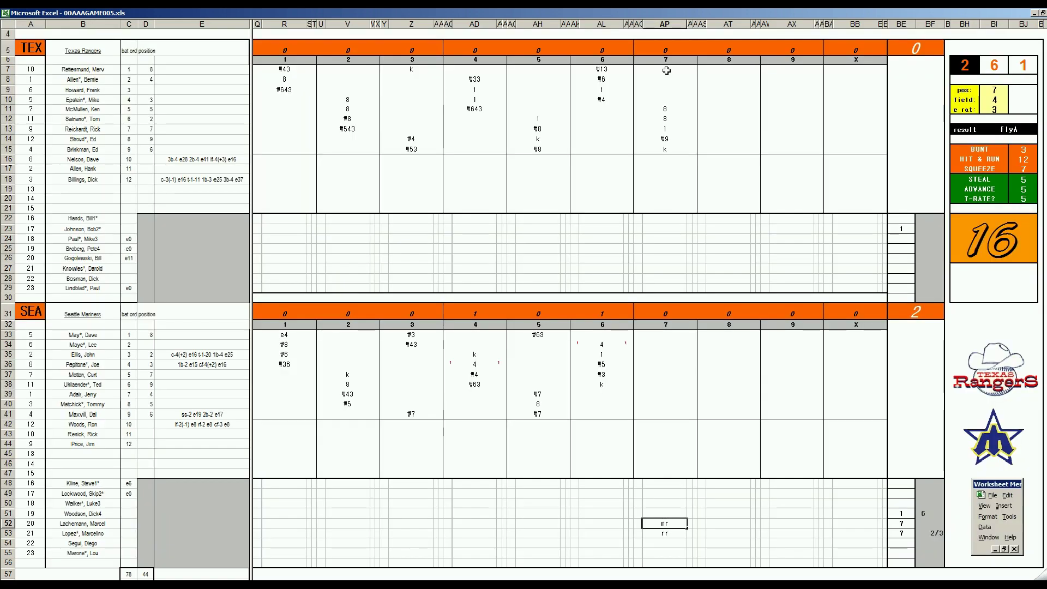
Step: Record the Rangers' leadoff batter's seventh-inning double as 2 in AP7, with 3 runs batted in in AQ7
{"action": "left_click", "coordinate": [665, 70]}
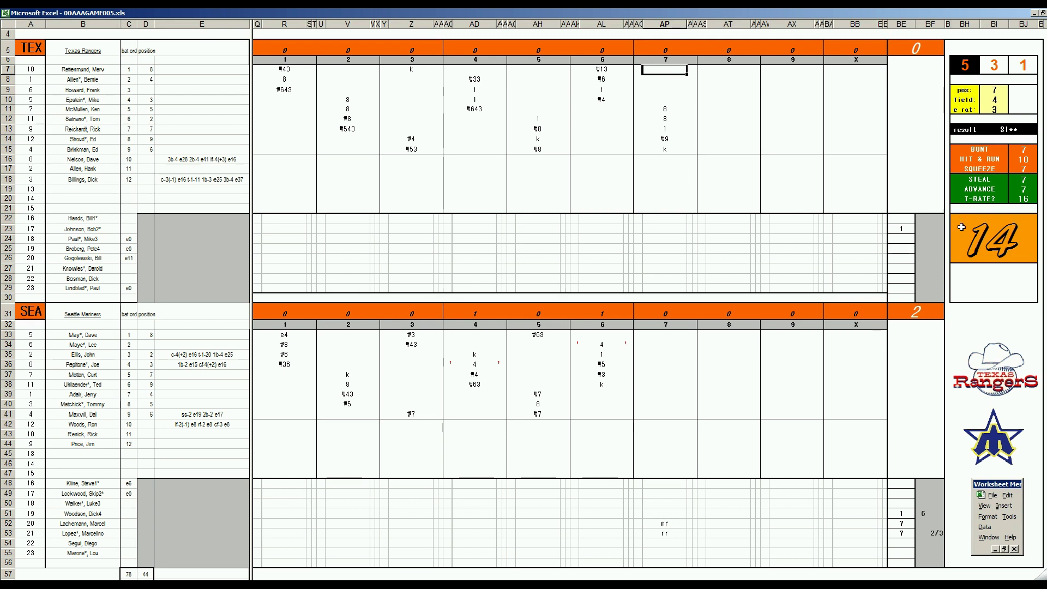
{"action": "type", "text": "2"}
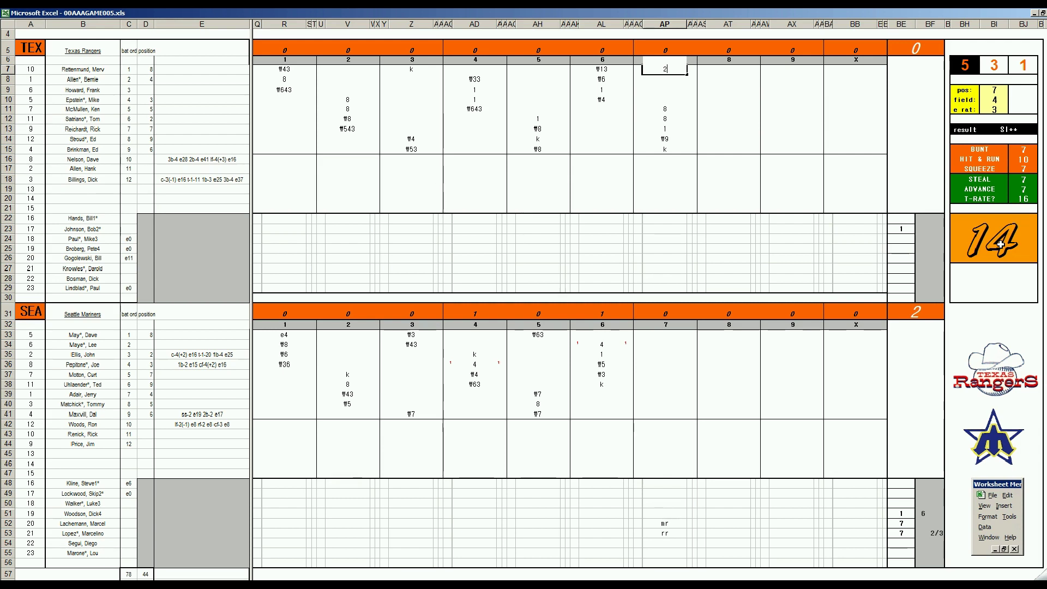
{"action": "key", "text": "Return"}
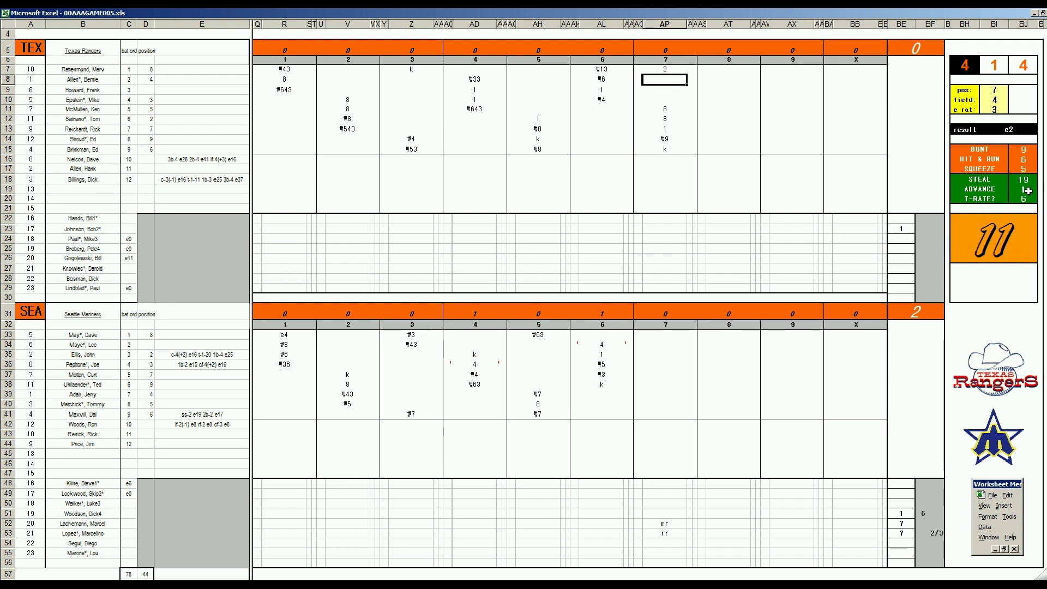
{"action": "key", "text": "Up"}
{"action": "key", "text": "Right"}
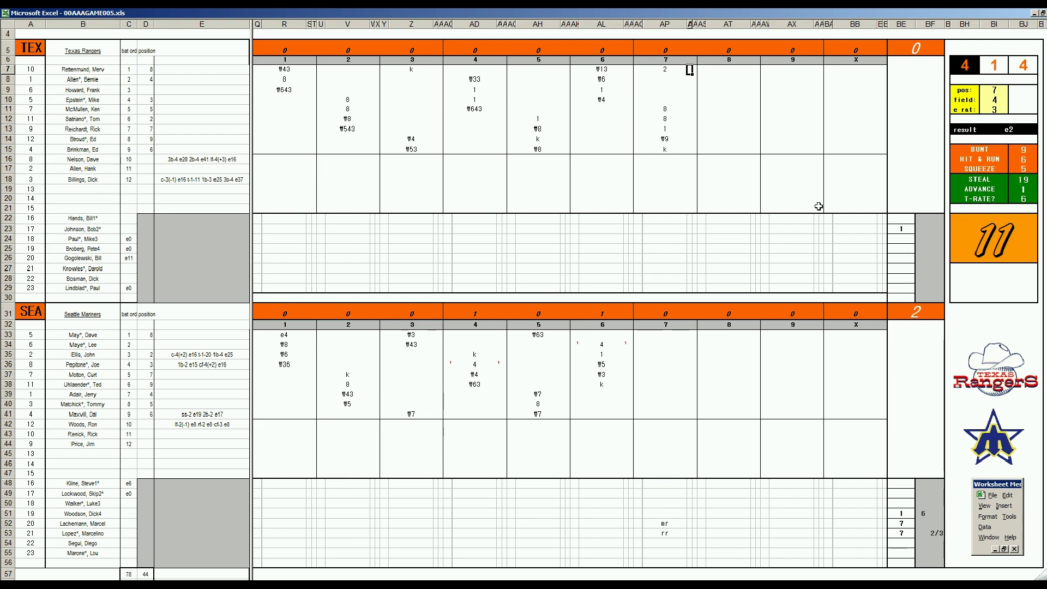
{"action": "type", "text": "3"}
Step: Mark a run scored with 1 for each of the three Rangers baserunners in AO11 through AO13
{"action": "key", "text": "Left"}
{"action": "key", "text": "Left"}
{"action": "key", "text": "Down"}
{"action": "key", "text": "Down"}
{"action": "key", "text": "Down"}
{"action": "key", "text": "Down"}
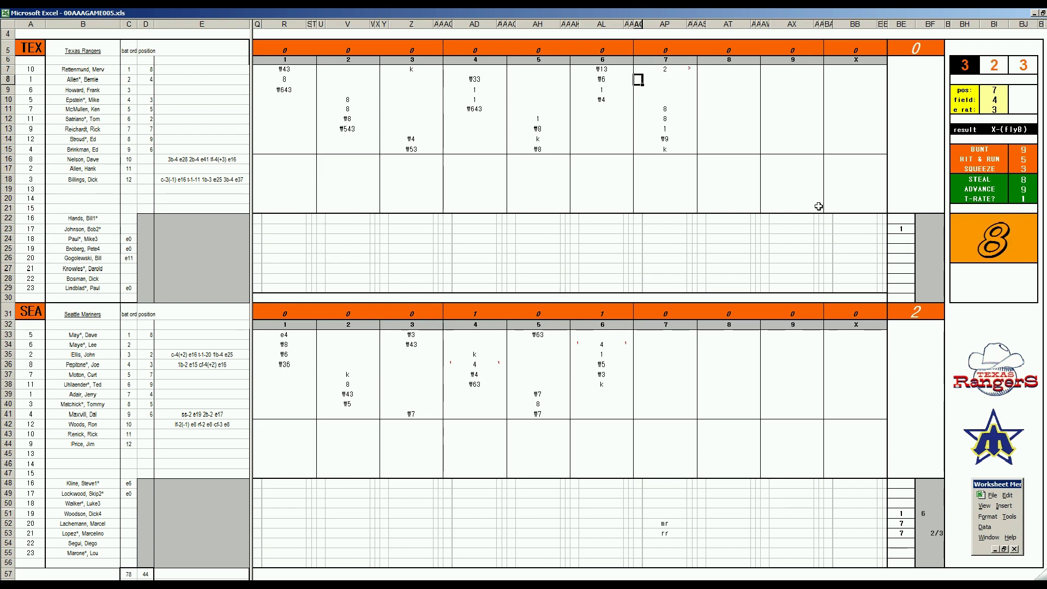
{"action": "type", "text": "1"}
{"action": "key", "text": "Down"}
{"action": "type", "text": "1"}
{"action": "key", "text": "Down"}
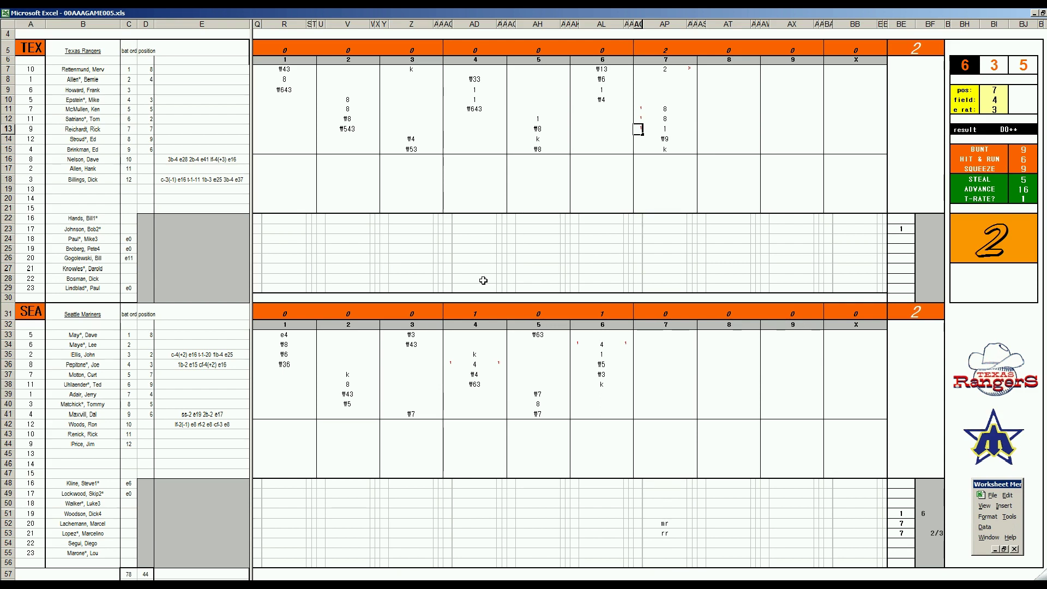
Step: Record the Rangers' next seventh-inning play as 1 in AP8 with 1 in AQ8, and mark the leadoff batter's run with 1 in AO7
{"action": "key", "text": "Right"}
{"action": "key", "text": "Up"}
{"action": "key", "text": "Up"}
{"action": "key", "text": "Up"}
{"action": "key", "text": "Up"}
{"action": "key", "text": "Up"}
{"action": "key", "text": "Up"}
{"action": "key", "text": "Down"}
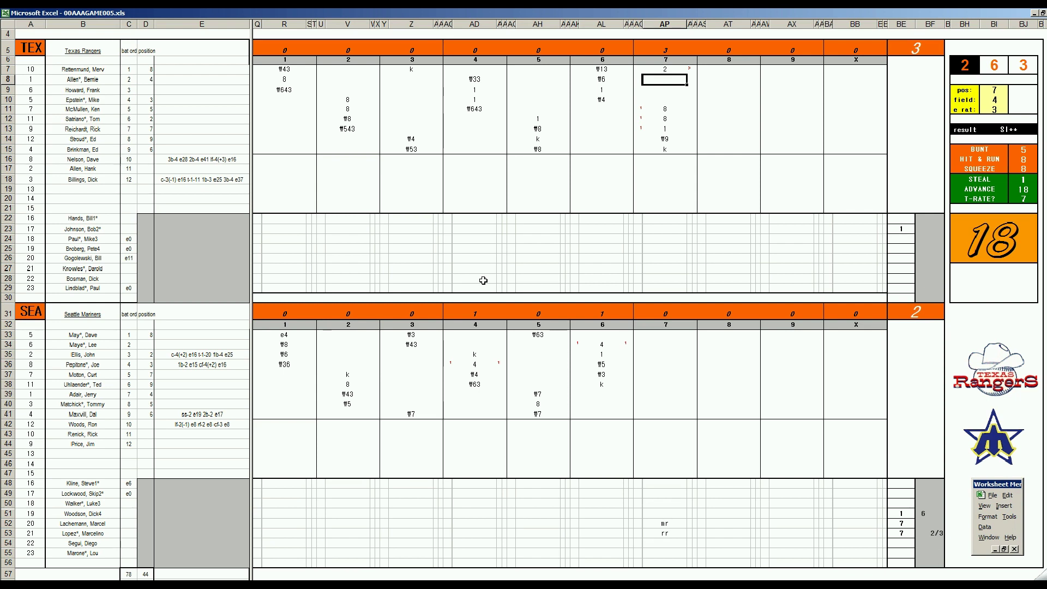
{"action": "type", "text": "1"}
{"action": "key", "text": "Right"}
{"action": "type", "text": "1"}
{"action": "key", "text": "Left"}
{"action": "key", "text": "Left"}
{"action": "key", "text": "Up"}
{"action": "type", "text": "1"}
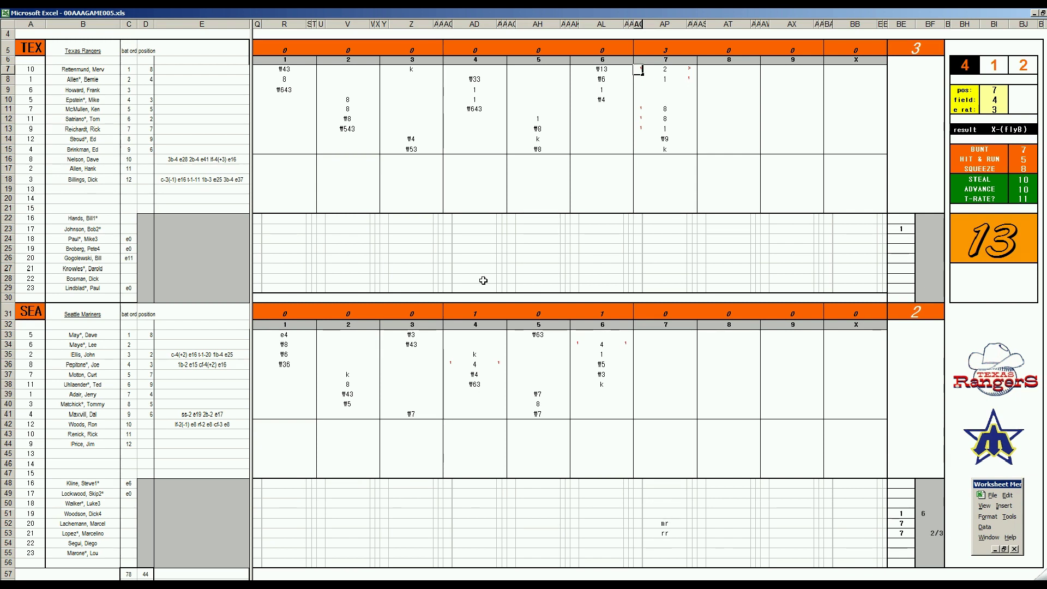
{"action": "key", "text": "Return"}
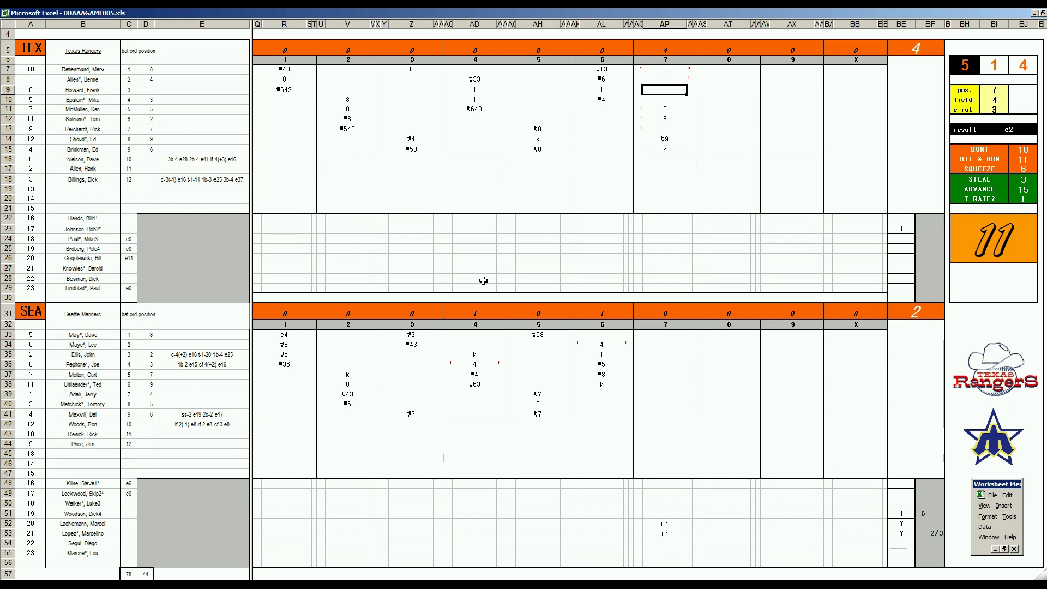
Step: Record the Rangers' next seventh-inning play as 1 in AP9, and log the Mariners pitching change with 0 in BF52, 8 in BE54 and me in AP54
{"action": "type", "text": "1"}
{"action": "left_click", "coordinate": [924, 525]}
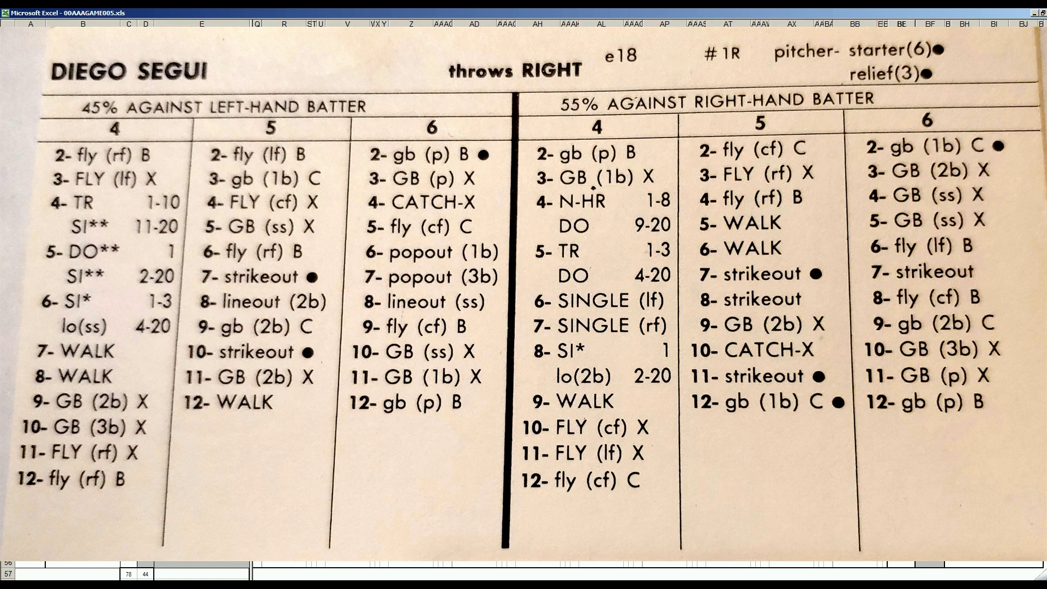
{"action": "type", "text": "8"}
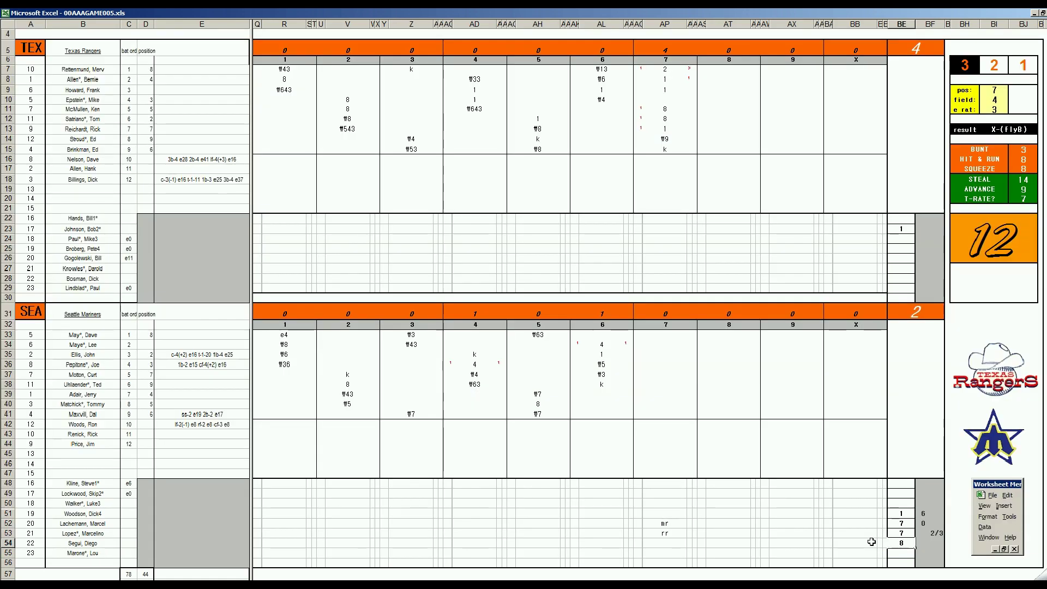
{"action": "key", "text": "Left"}
{"action": "key", "text": "Left"}
{"action": "key", "text": "Left"}
{"action": "key", "text": "Left"}
{"action": "key", "text": "Left"}
{"action": "key", "text": "Left"}
{"action": "key", "text": "Left"}
{"action": "key", "text": "Left"}
{"action": "key", "text": "Left"}
{"action": "key", "text": "Left"}
{"action": "key", "text": "Left"}
{"action": "key", "text": "Left"}
{"action": "key", "text": "Left"}
{"action": "key", "text": "Left"}
{"action": "key", "text": "Left"}
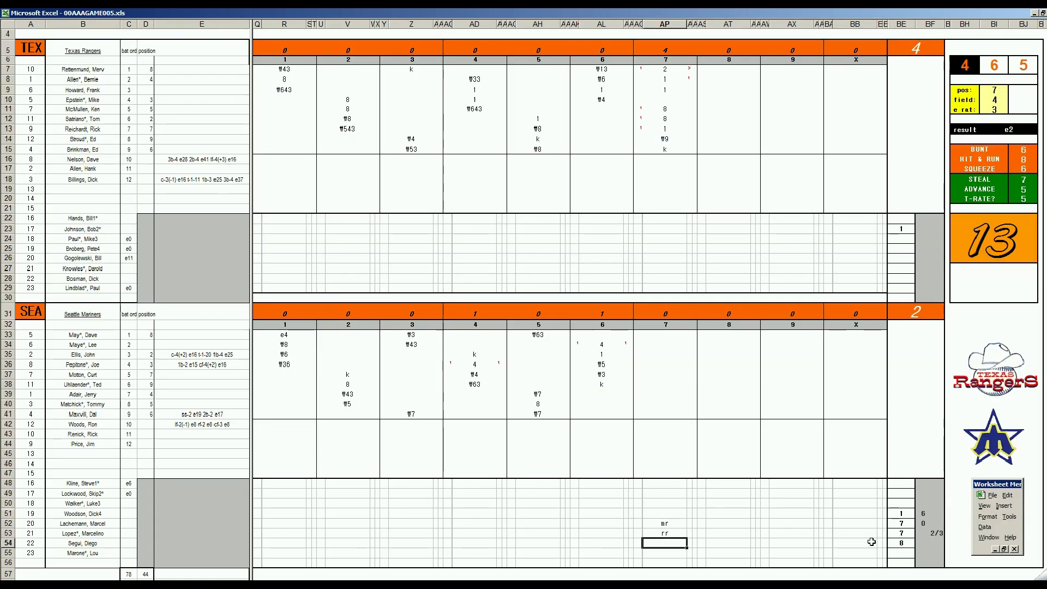
{"action": "type", "text": "me"}
Step: Switch to Spotify to turn its volume up and back down, and record \8 in AP10 for the Rangers' last seventh-inning out
{"action": "left_click", "coordinate": [666, 100]}
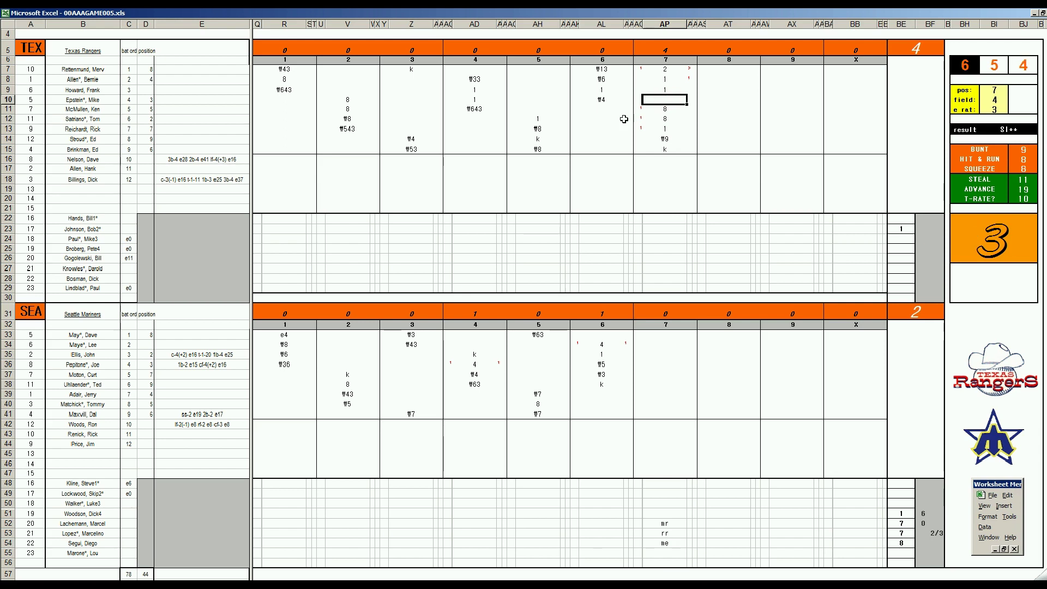
{"action": "type", "text": "#8"}
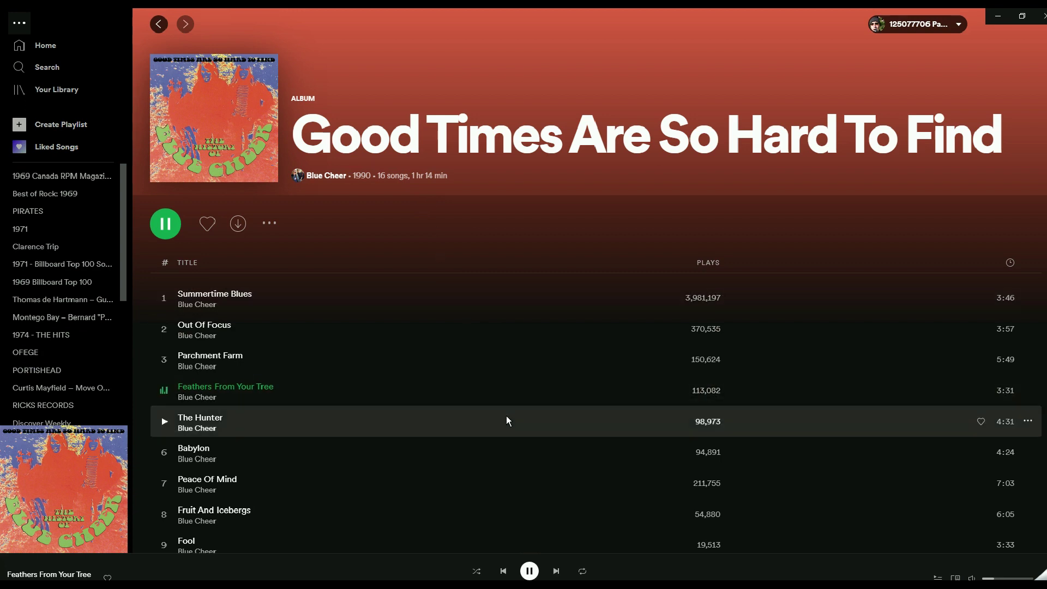
{"action": "left_click_drag", "start_coordinate": [994, 577], "coordinate": [1033, 577]}
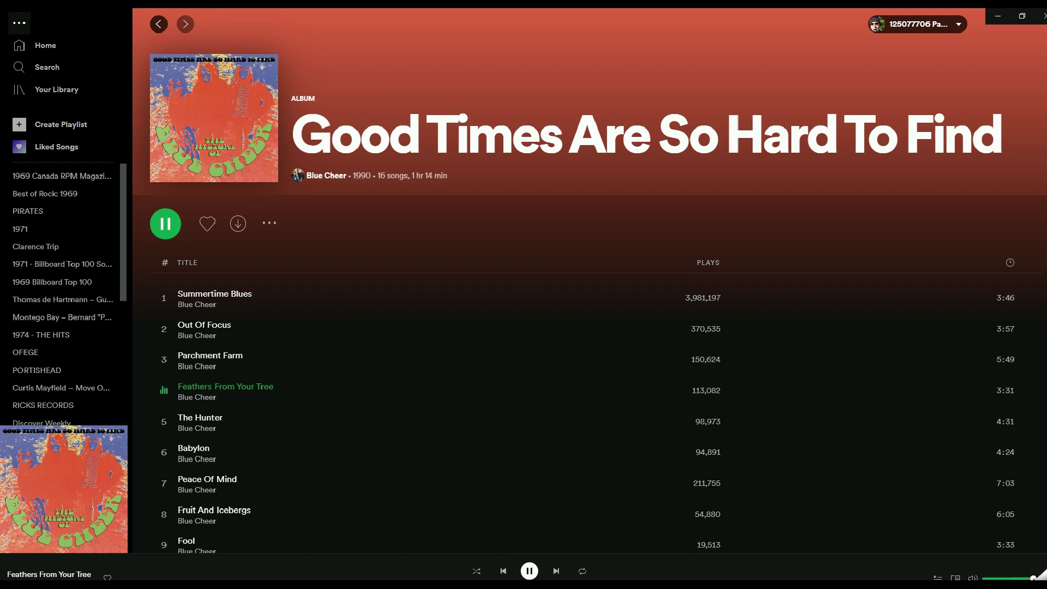
{"action": "left_click_drag", "start_coordinate": [1033, 578], "coordinate": [994, 578]}
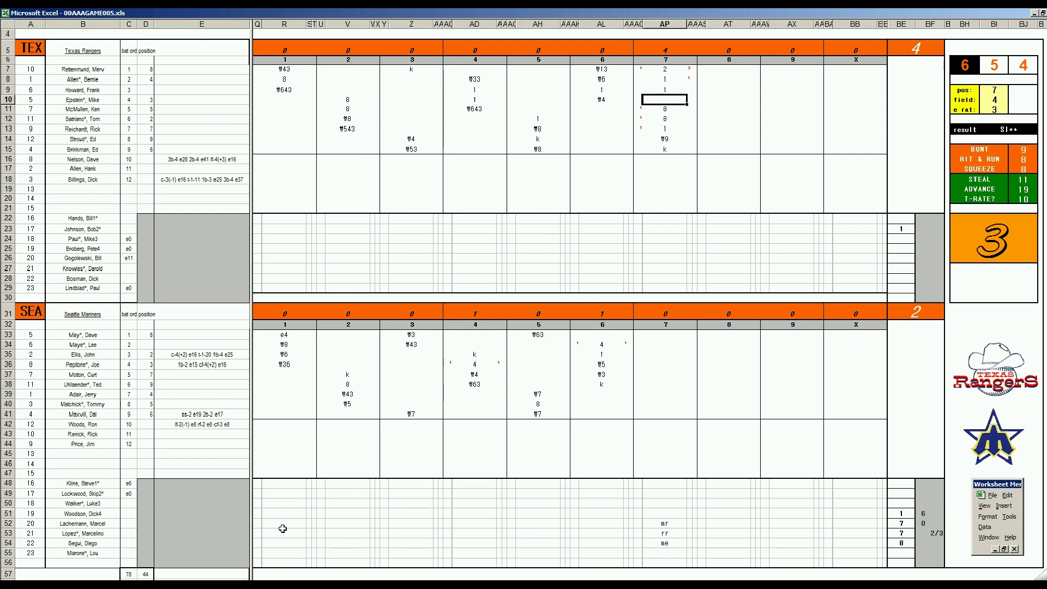
{"action": "type", "text": "#8"}
Step: Record the Mariners' seventh-inning plays as k in AP39, \33 in AP40 and \7 in AP41
{"action": "left_click", "coordinate": [653, 392]}
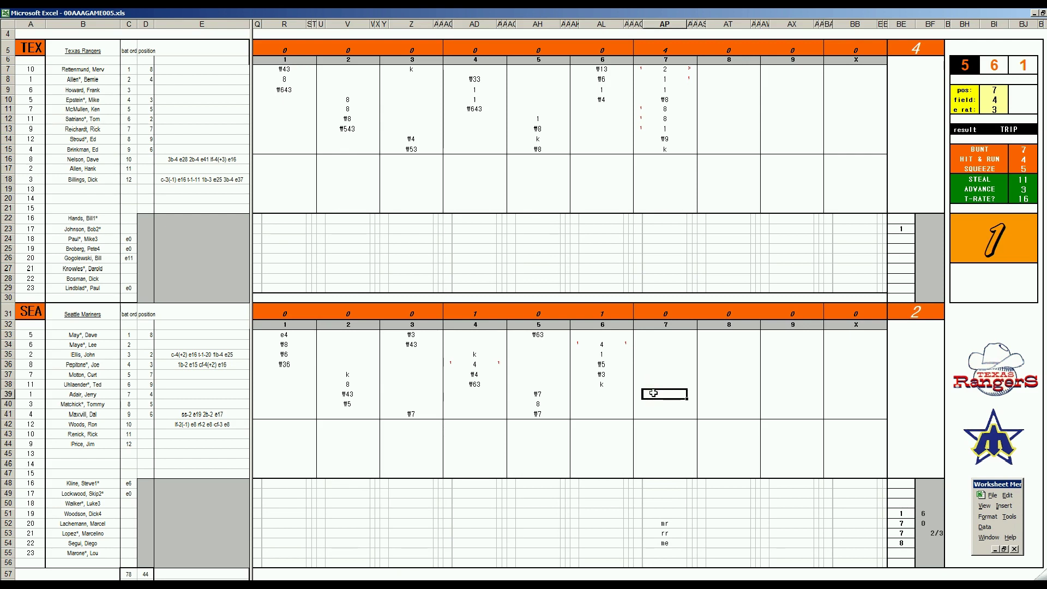
{"action": "type", "text": "k"}
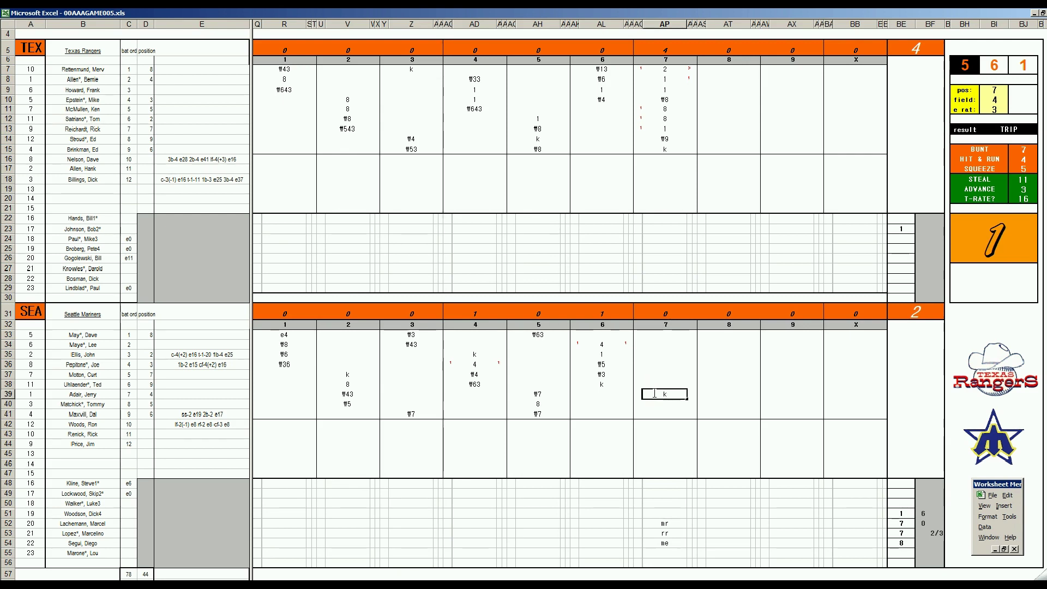
{"action": "key", "text": "Return"}
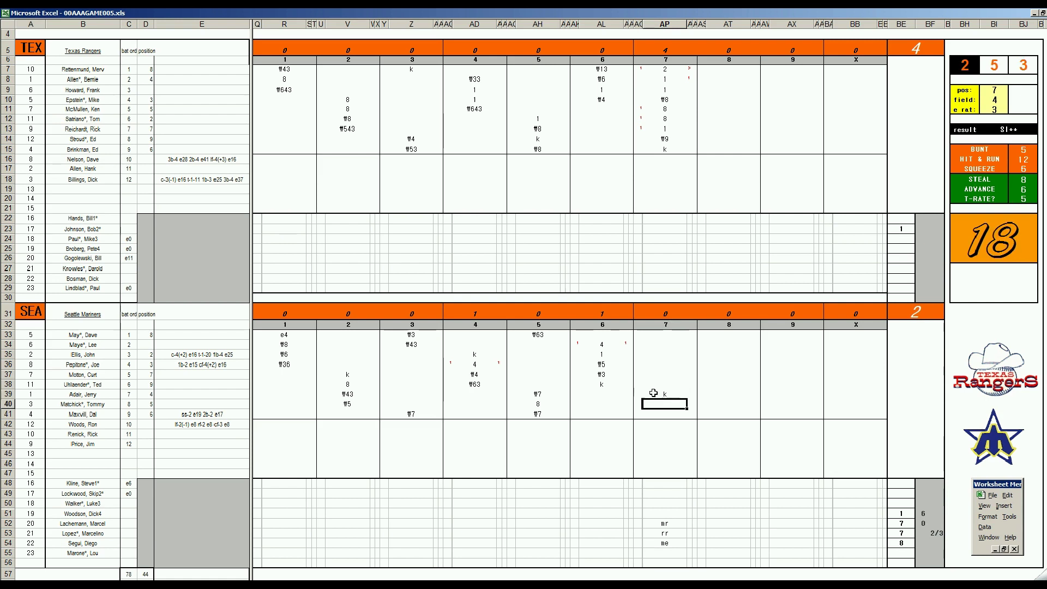
{"action": "type", "text": "#33"}
{"action": "key", "text": "Return"}
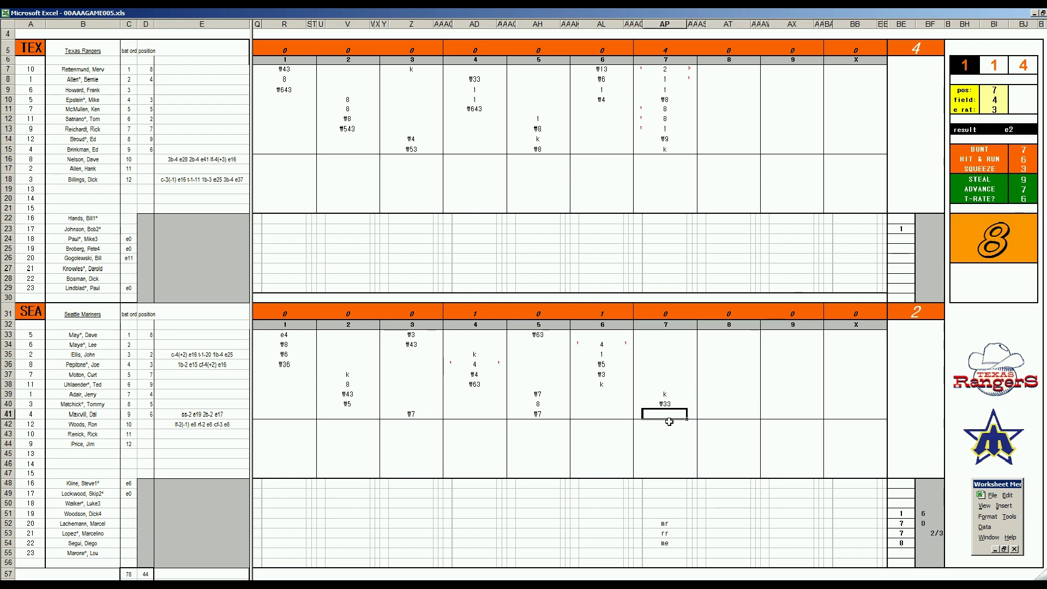
{"action": "type", "text": "#7"}
Step: Record the Rangers' eighth-inning plays as 8 in AT11, \6 in AT12 and \643 in AT13
{"action": "left_click", "coordinate": [720, 114]}
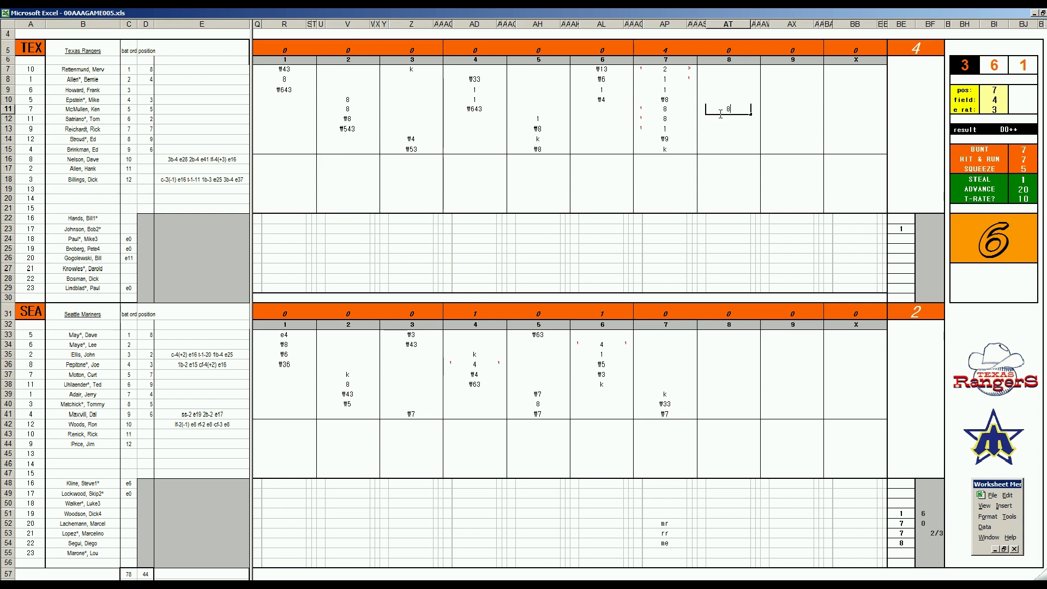
{"action": "key", "text": "Return"}
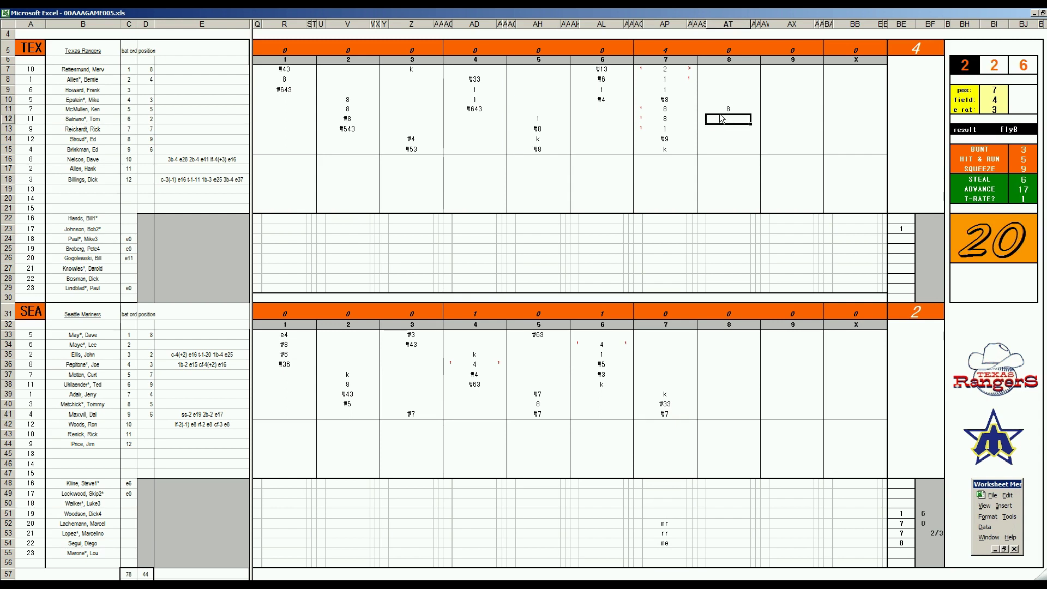
{"action": "type", "text": "\\6"}
{"action": "key", "text": "Return"}
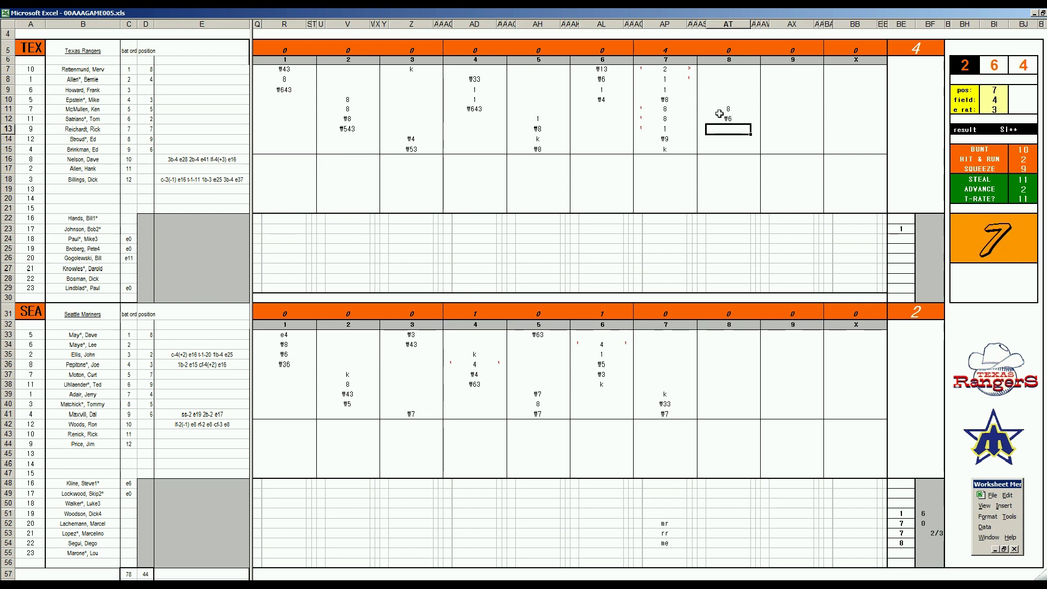
{"action": "type", "text": "\\643"}
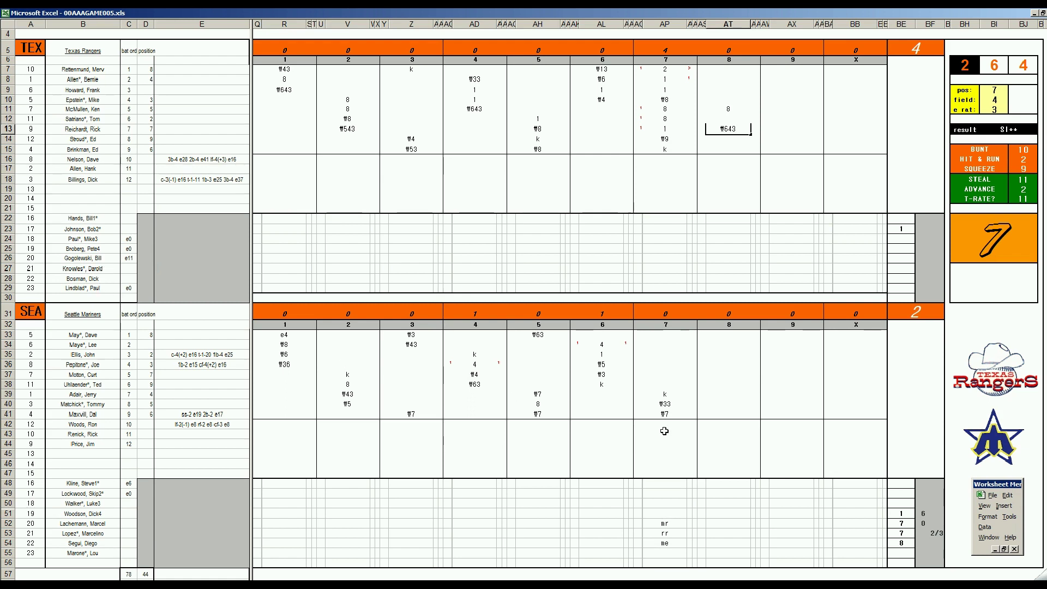
Step: Record the Mariners' eighth-inning plays as 8 in AT33, \8 in AT34 and \543 in AT35
{"action": "left_click", "coordinate": [731, 337]}
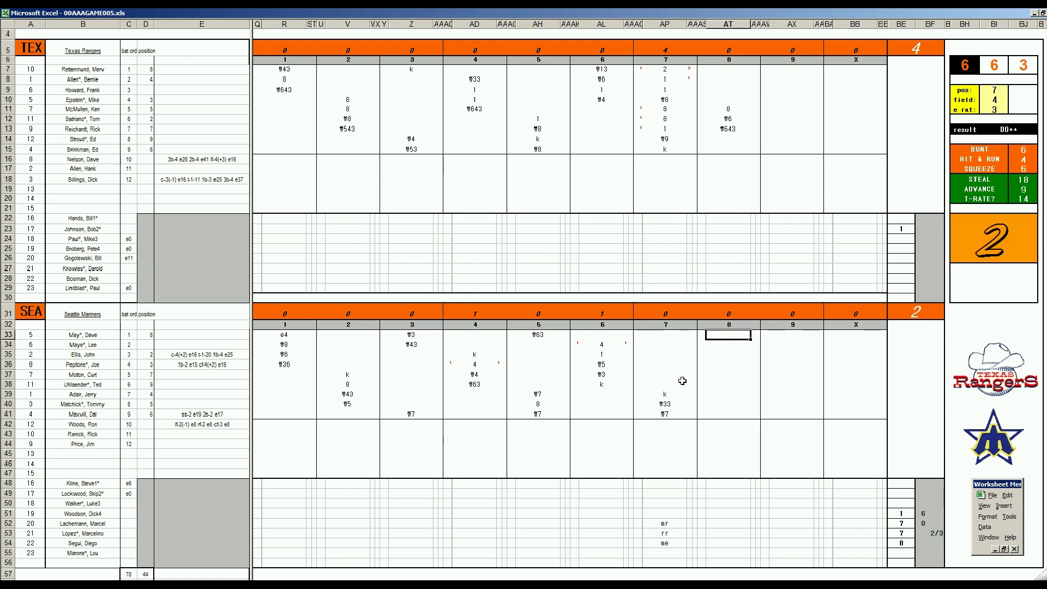
{"action": "type", "text": "8"}
{"action": "key", "text": "Return"}
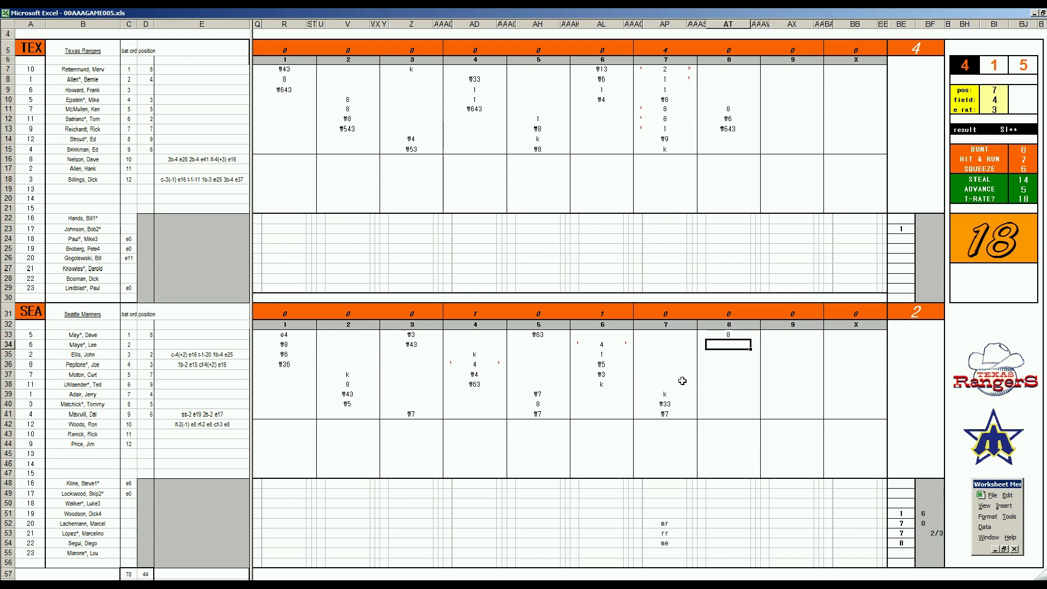
{"action": "type", "text": "\\8"}
{"action": "key", "text": "Return"}
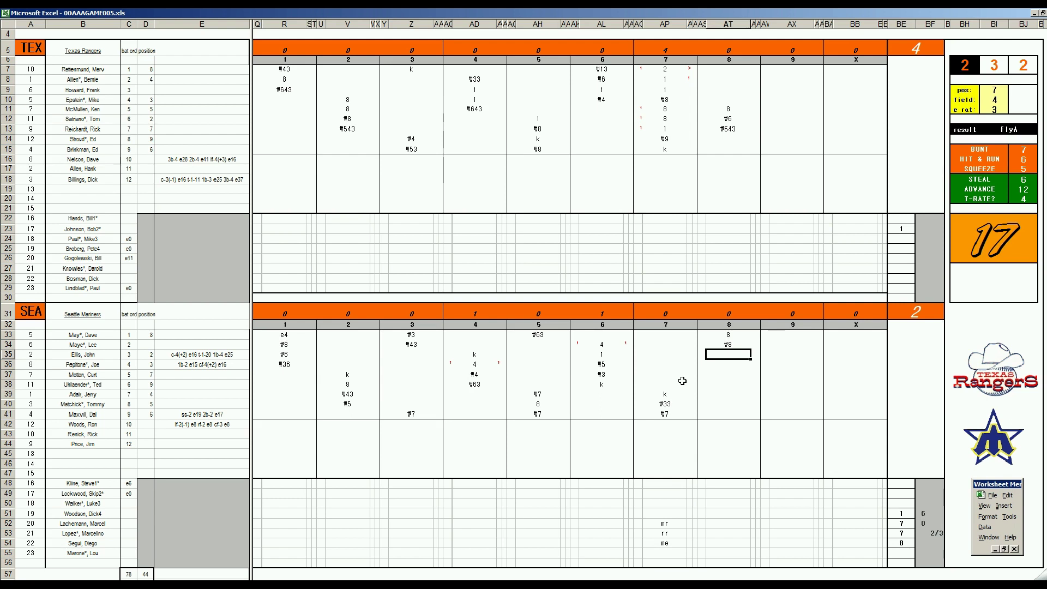
{"action": "type", "text": "\\543"}
Step: Log the Mariners' ninth-inning pitching change with 1 1/3 in BF54 for the outgoing reliever and 9 in BE55 for his replacement
{"action": "left_click", "coordinate": [928, 542]}
{"action": "type", "text": "1/3"}
{"action": "key", "text": "Return"}
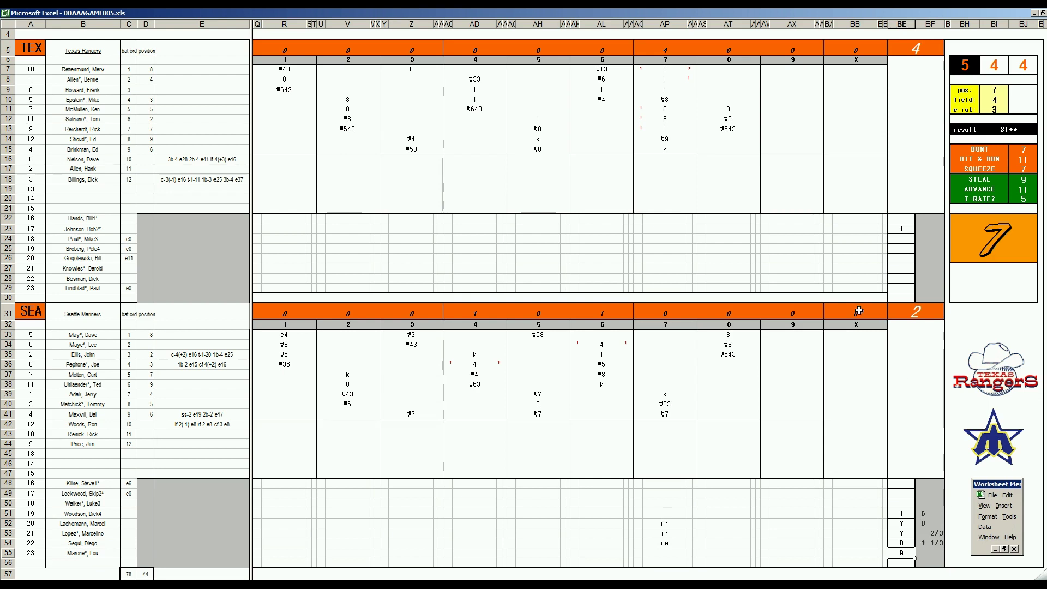
Step: Record the Rangers' first two ninth-inning plays as 8 in AX14 and 1 in AX15
{"action": "left_click", "coordinate": [785, 138]}
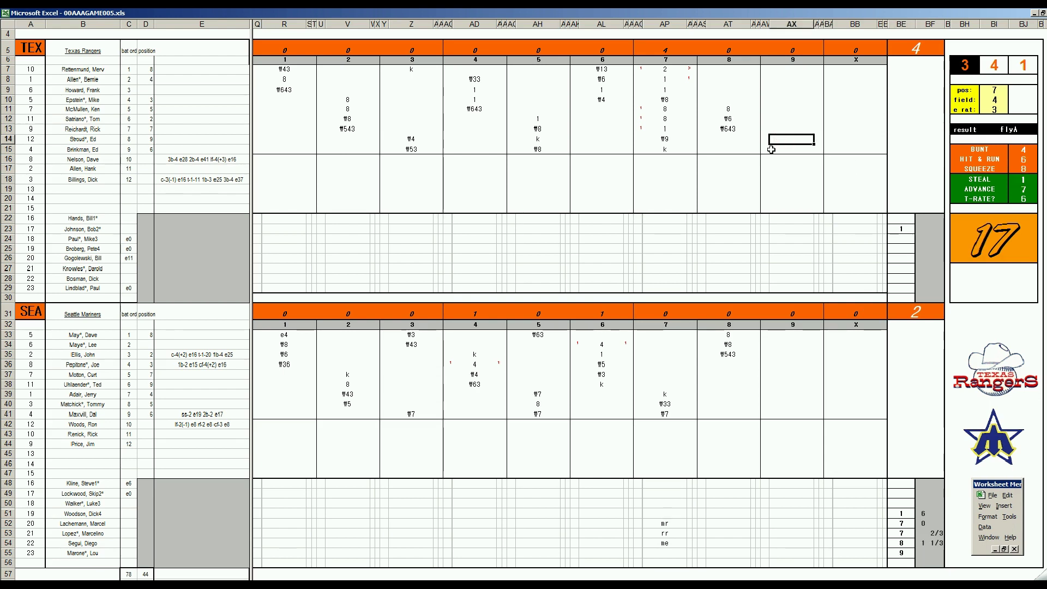
{"action": "type", "text": "8"}
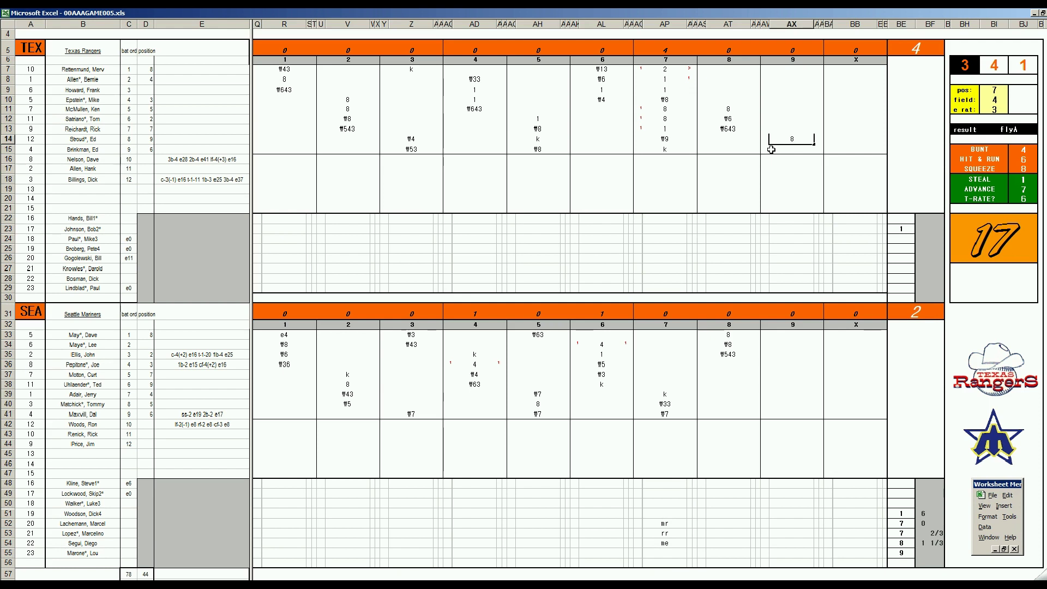
{"action": "key", "text": "Return"}
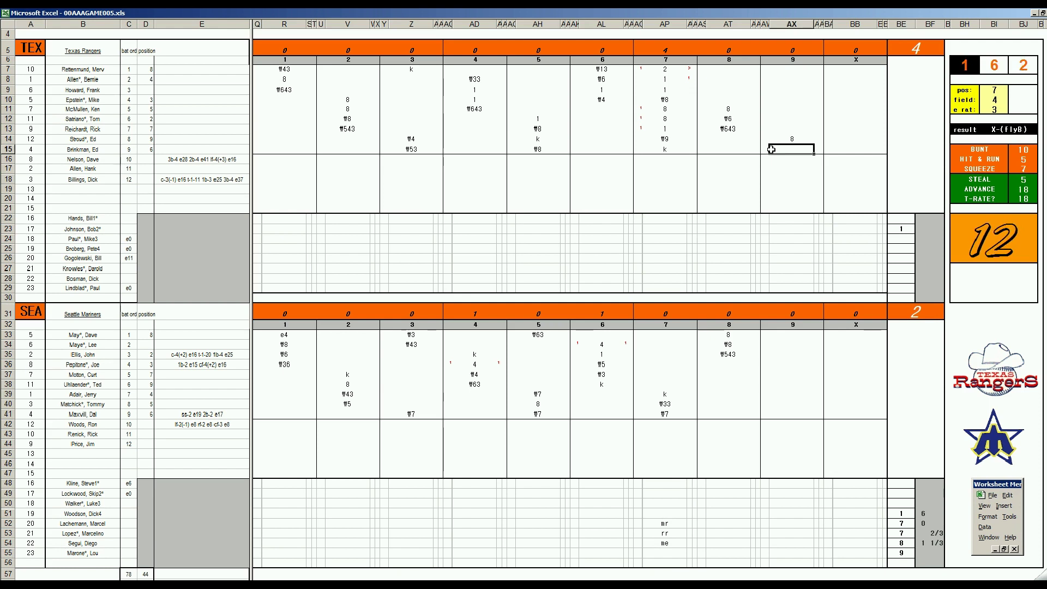
{"action": "type", "text": "1"}
{"action": "key", "text": "Return"}
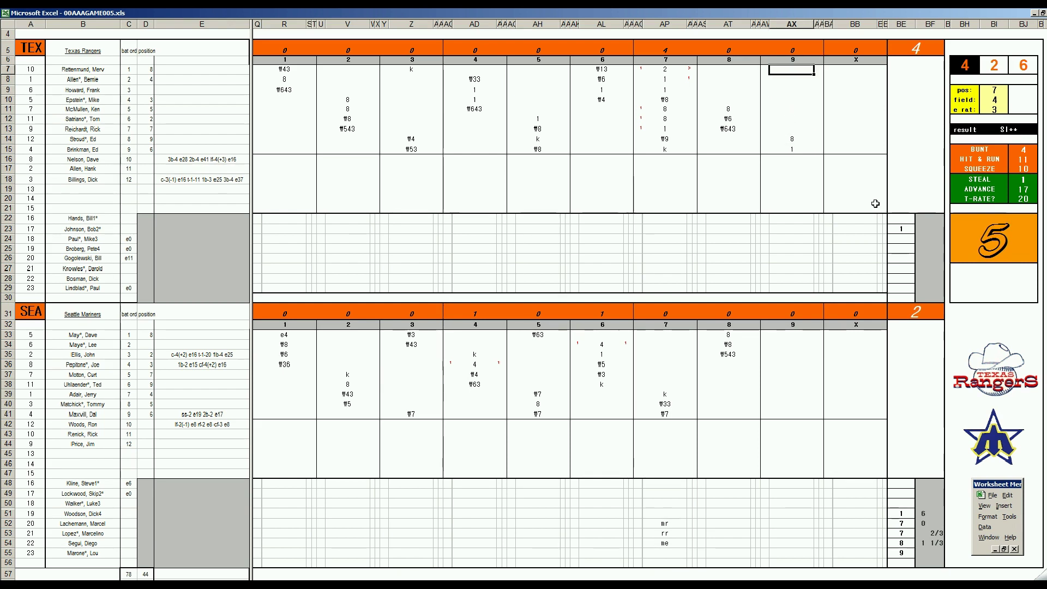
Step: Record the plays of the top two Rangers in the order as 8 in AX7 and \5 in AX8
{"action": "type", "text": "8"}
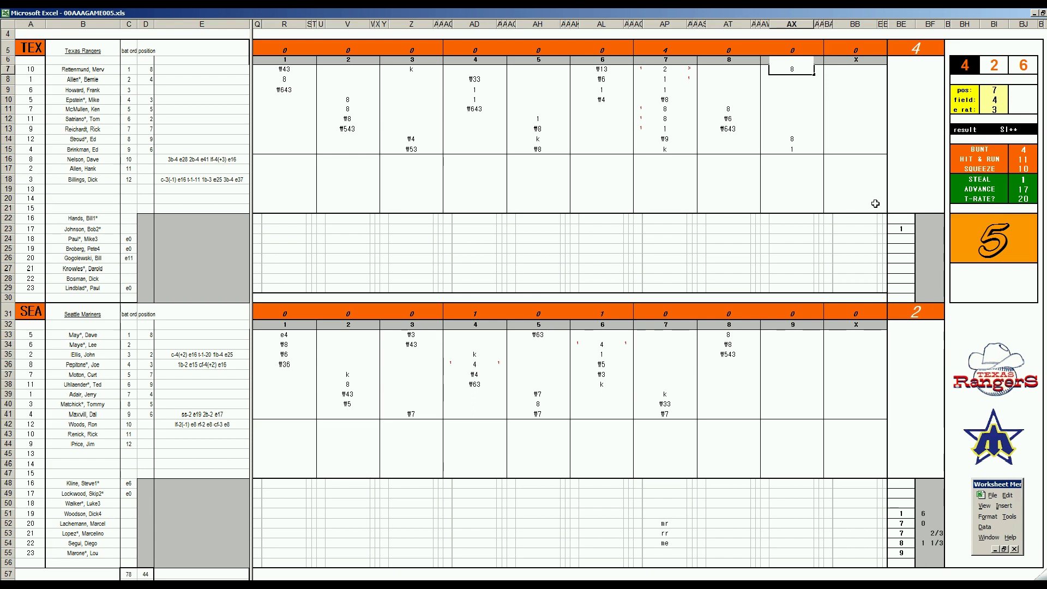
{"action": "key", "text": "Return"}
{"action": "type", "text": "#5"}
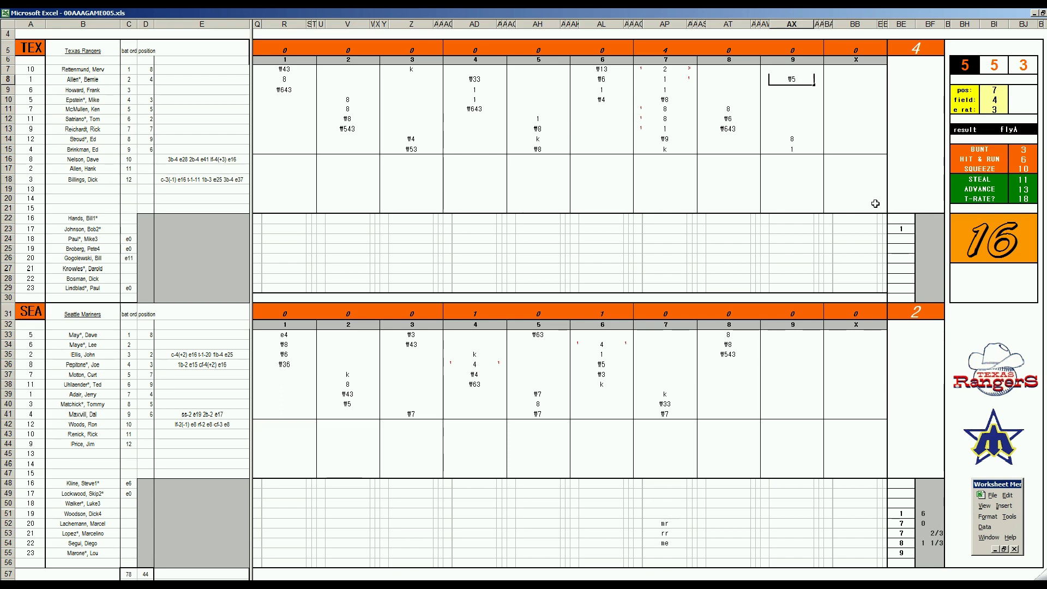
{"action": "key", "text": "Return"}
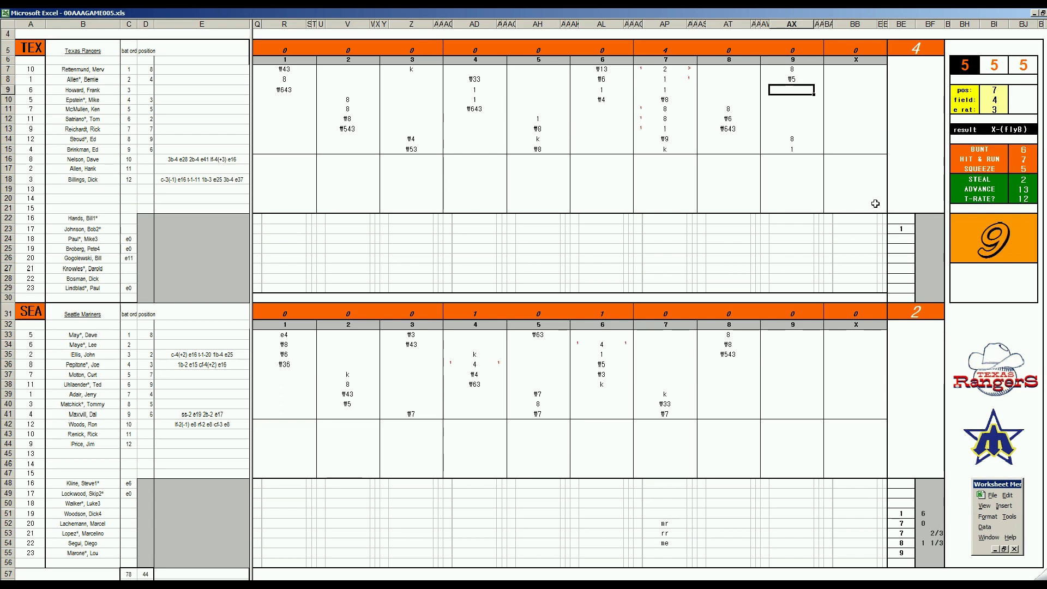
Step: Set the fielding lookup's position to 2 and its error rating to 16
{"action": "key", "text": "Tab"}
{"action": "type", "text": "2"}
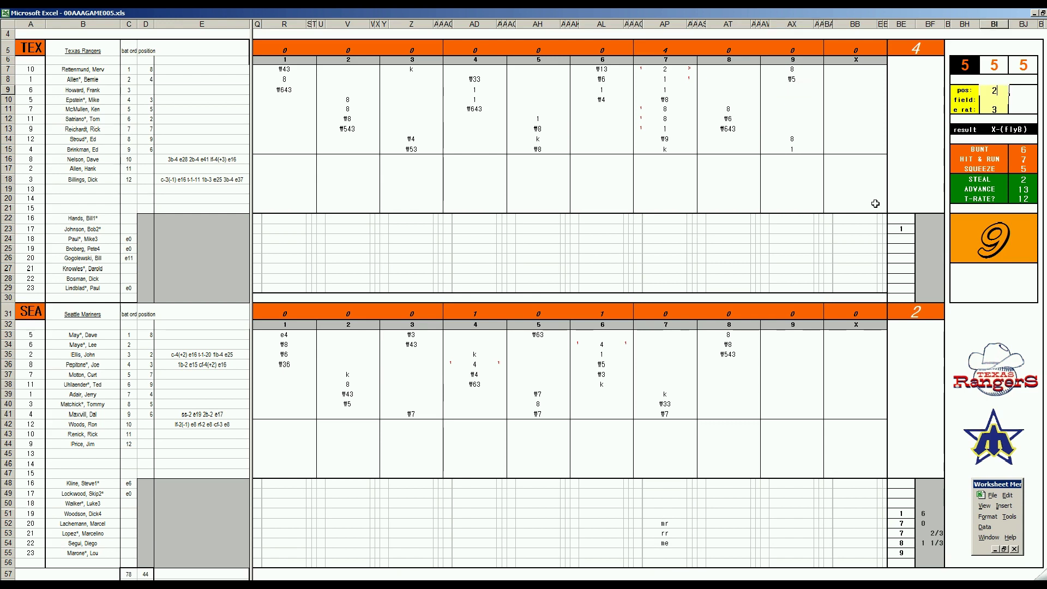
{"action": "key", "text": "Return"}
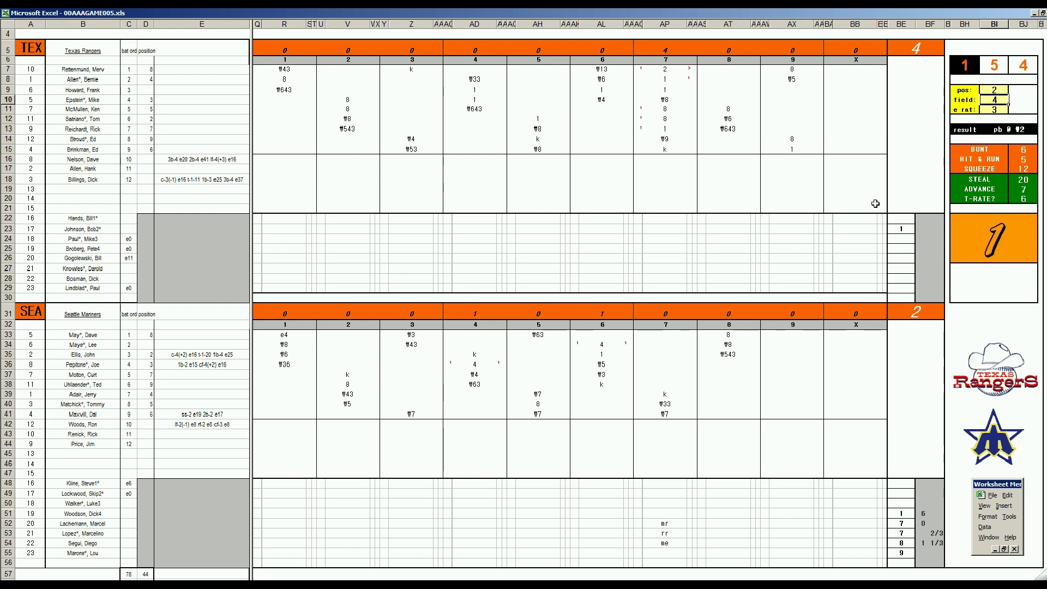
{"action": "key", "text": "Return"}
{"action": "type", "text": "16"}
{"action": "key", "text": "Return"}
Step: Record the next Rangers batter's ninth-inning play as \p2 in AX9 and enter e2 in AX22 of the pitching section
{"action": "left_click", "coordinate": [794, 88]}
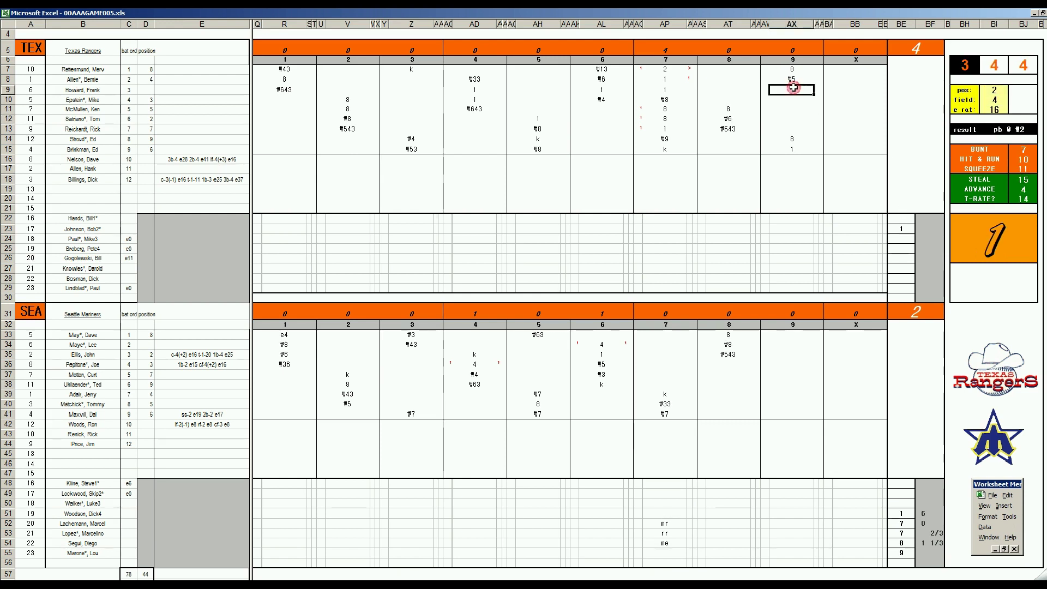
{"action": "type", "text": "\\12"}
{"action": "key", "text": "Down"}
{"action": "key", "text": "Down"}
{"action": "key", "text": "Down"}
{"action": "key", "text": "Down"}
{"action": "key", "text": "Down"}
{"action": "key", "text": "Down"}
{"action": "key", "text": "Down"}
{"action": "key", "text": "Down"}
{"action": "key", "text": "Down"}
{"action": "key", "text": "Down"}
{"action": "key", "text": "Down"}
{"action": "key", "text": "Down"}
{"action": "key", "text": "Down"}
{"action": "type", "text": "e2"}
{"action": "key", "text": "Return"}
Step: Mark the ninth-inning leadoff batter's run with 1 in AW14, and record the next Rangers play as \16 in AX10
{"action": "key", "text": "Up"}
{"action": "key", "text": "Up"}
{"action": "key", "text": "Left"}
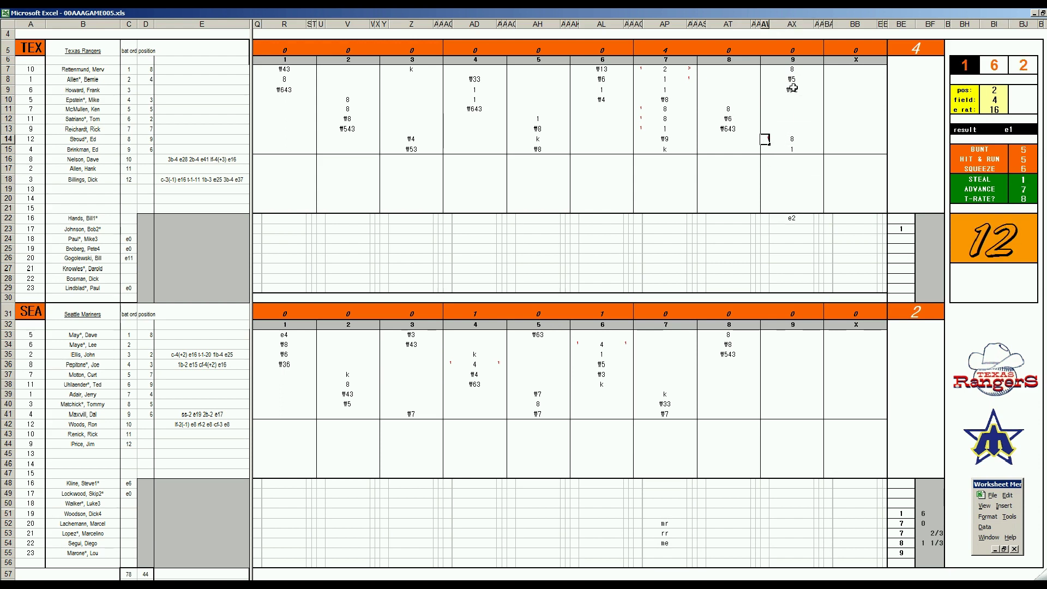
{"action": "type", "text": "1"}
{"action": "key", "text": "Right"}
{"action": "key", "text": "Up"}
{"action": "key", "text": "Up"}
{"action": "key", "text": "Up"}
{"action": "key", "text": "Up"}
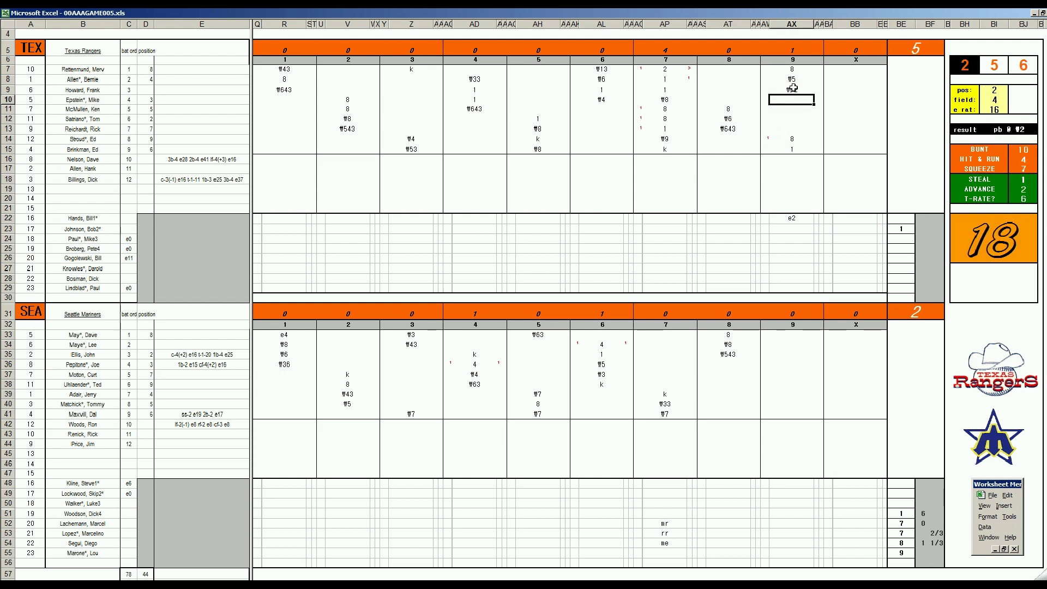
{"action": "type", "text": "\\16"}
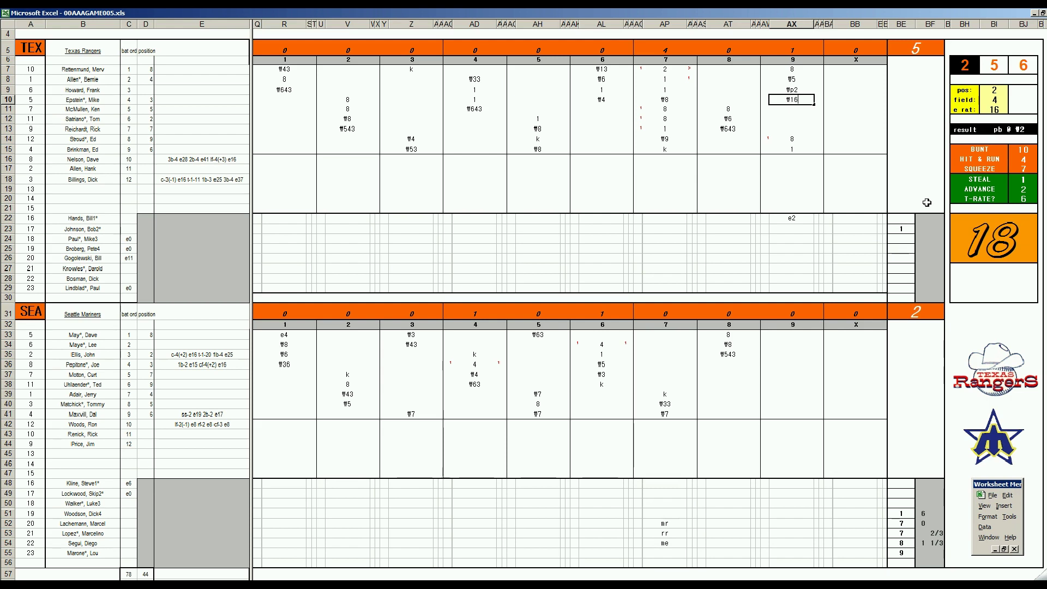
Step: Log the Rangers pitching change with 8 in BF23 for the starter and 9 in BE29 for his replacement
{"action": "left_click", "coordinate": [929, 230]}
{"action": "type", "text": "8"}
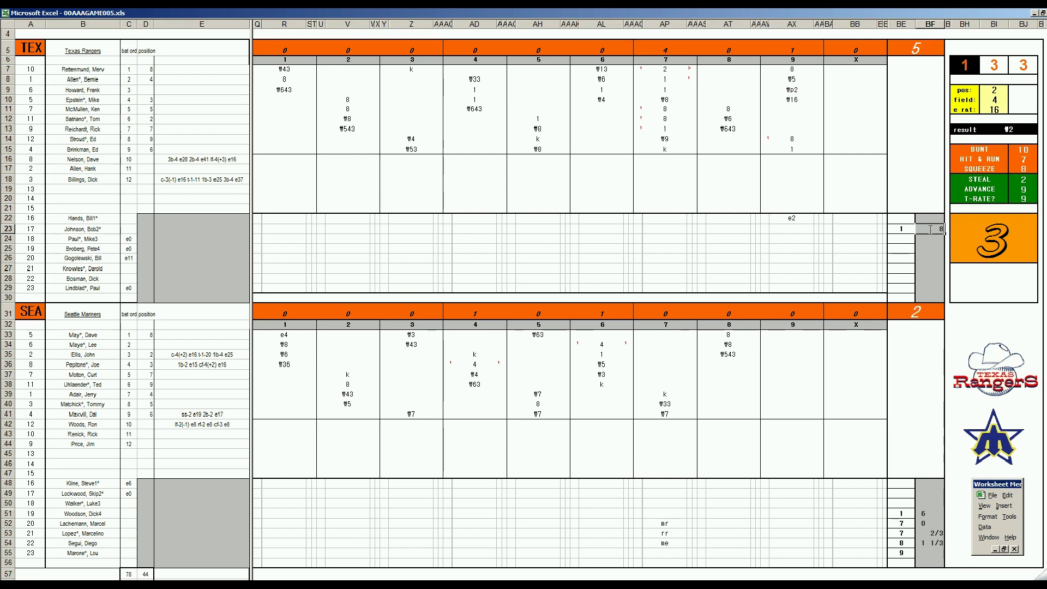
{"action": "key", "text": "Return"}
{"action": "key", "text": "Return"}
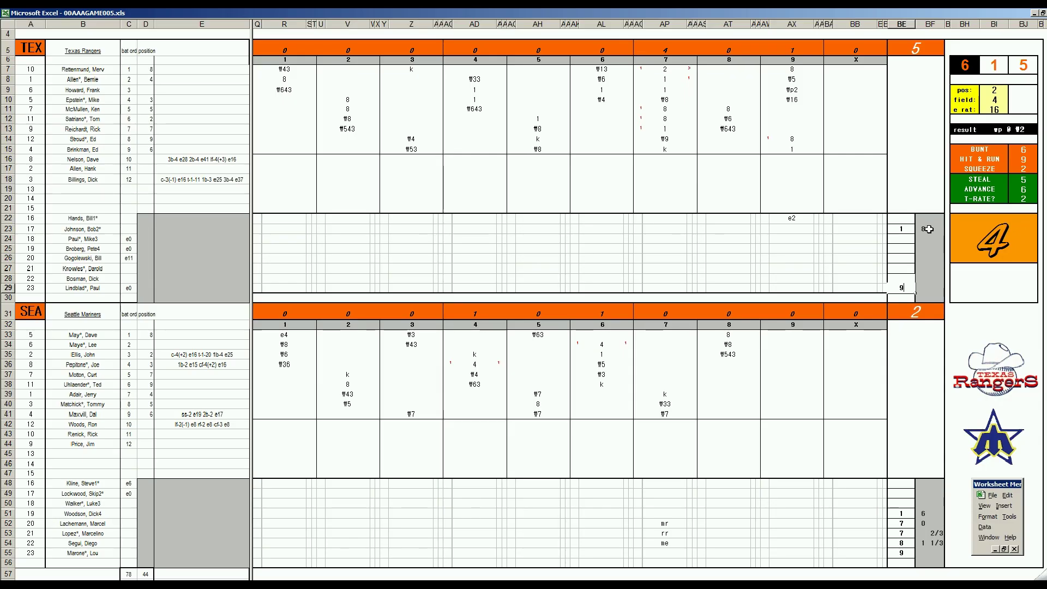
{"action": "type", "text": "9"}
Step: Record the Mariners' ninth-inning plays as 1 in AX36, 1 in AX37, \8 in AX38 and 1 in AX39
{"action": "left_click", "coordinate": [783, 368]}
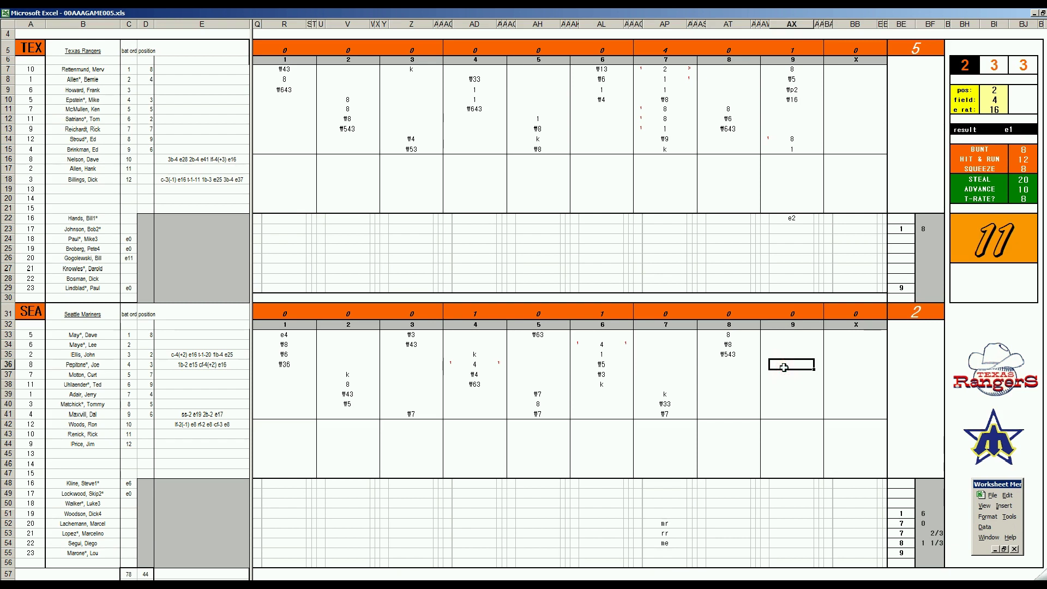
{"action": "type", "text": "1"}
{"action": "key", "text": "Return"}
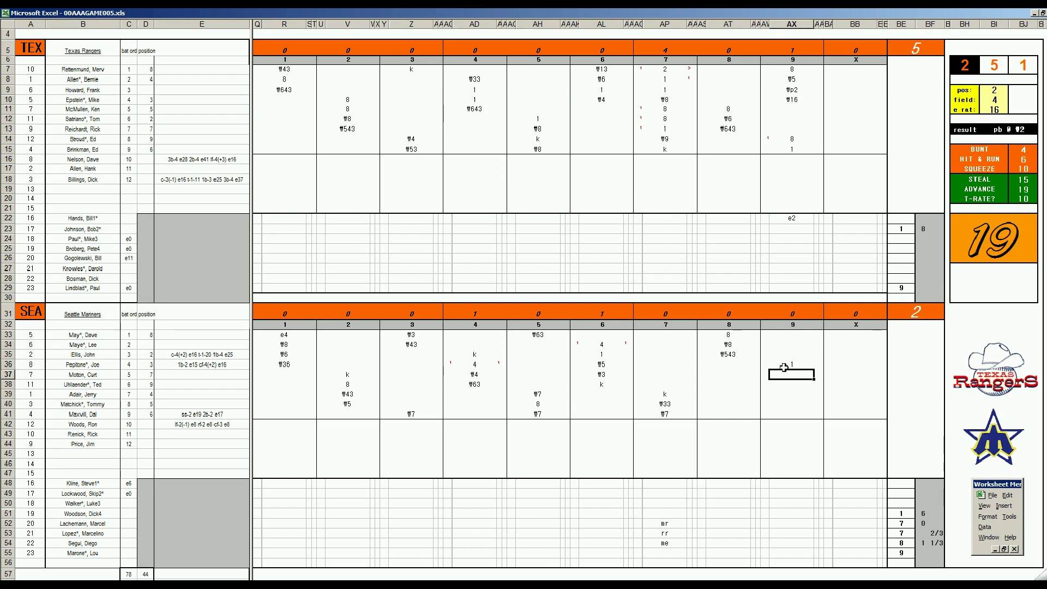
{"action": "type", "text": "1"}
{"action": "key", "text": "Return"}
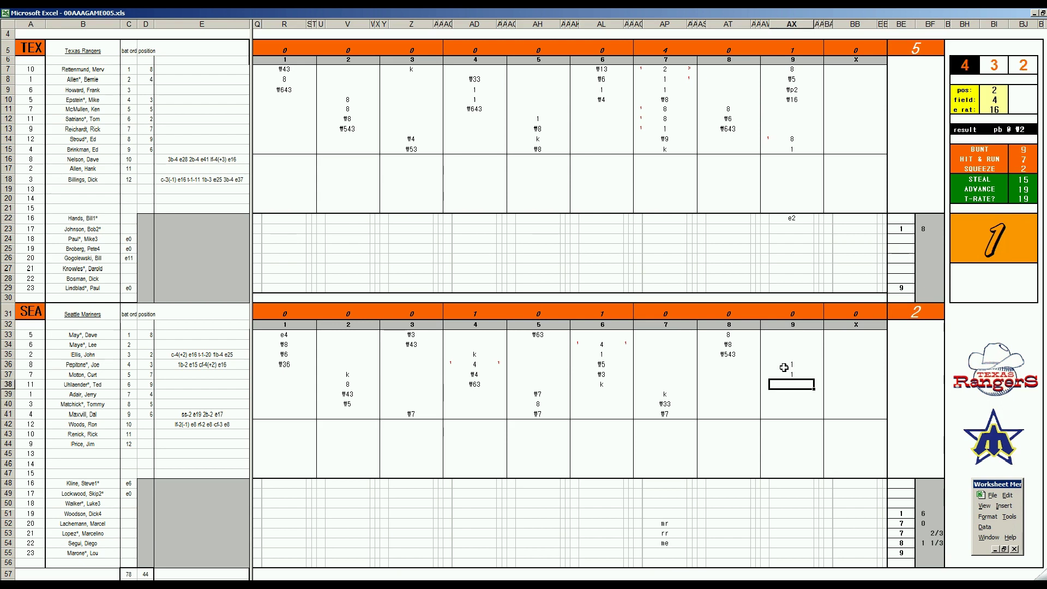
{"action": "type", "text": "\\8"}
{"action": "key", "text": "Return"}
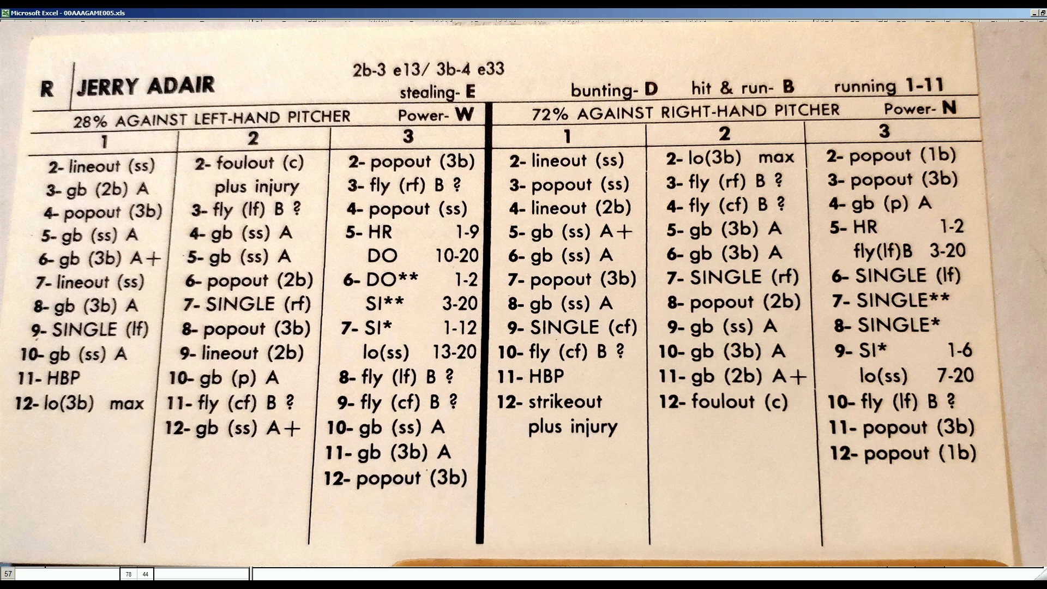
{"action": "type", "text": "1"}
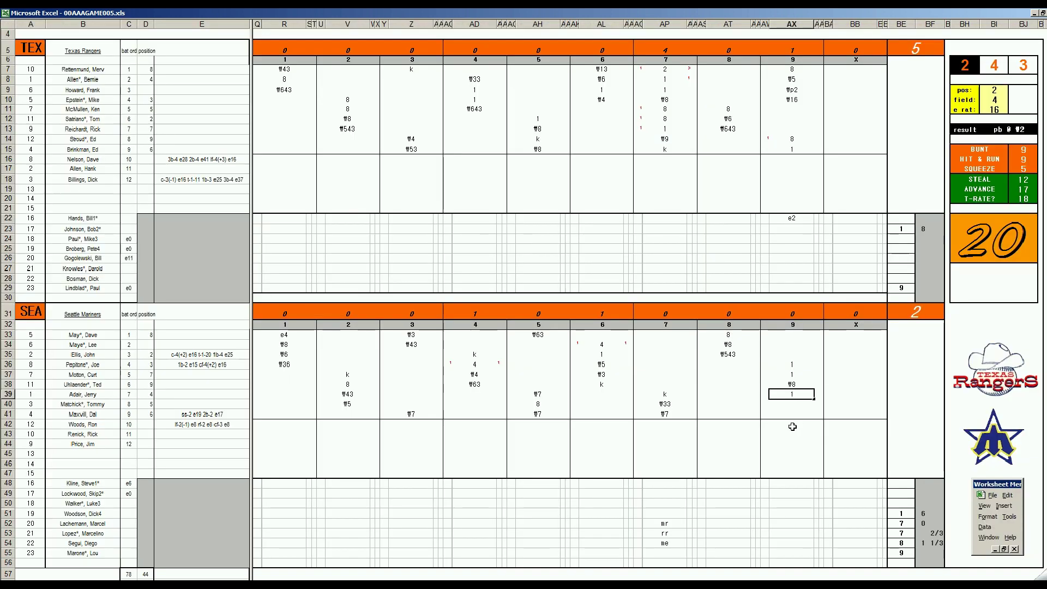
{"action": "left_click", "coordinate": [792, 425]}
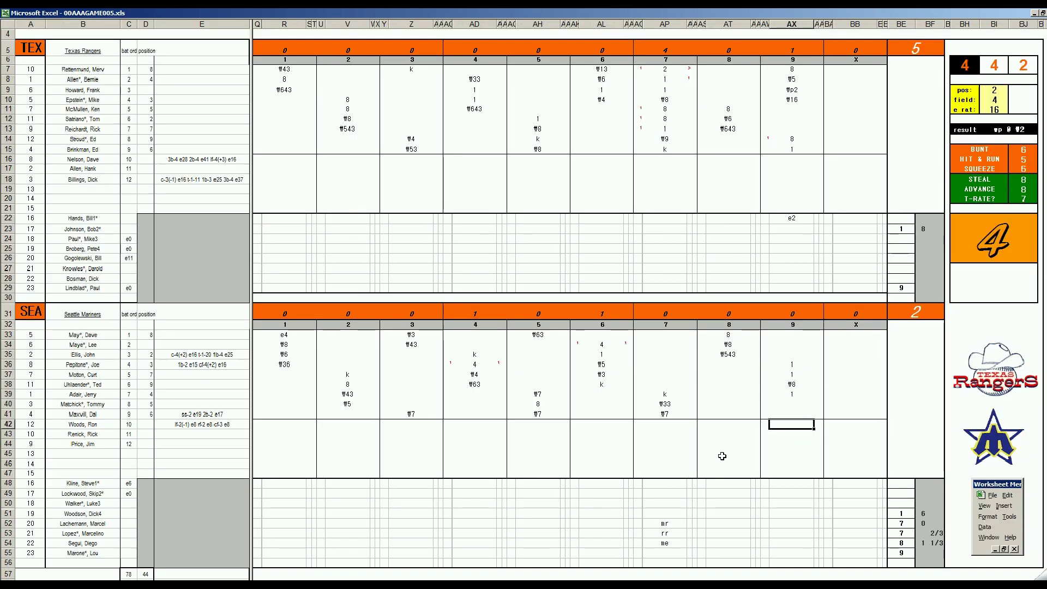
Step: Set the fielding lookup's position to 4 and its field rating to 3
{"action": "key", "text": "ctrl+f"}
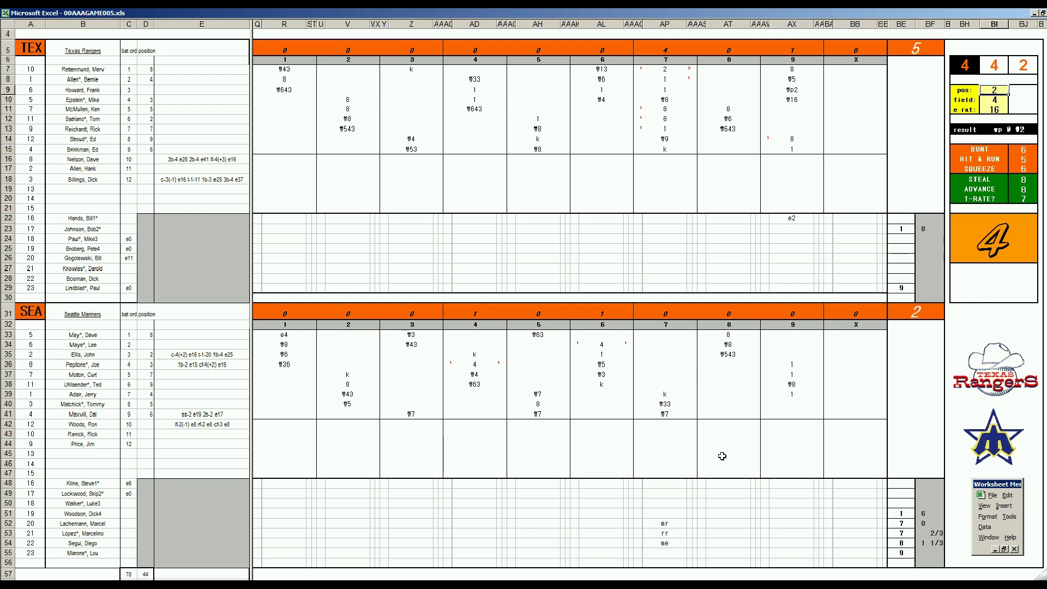
{"action": "type", "text": "4"}
{"action": "key", "text": "Return"}
{"action": "type", "text": "3"}
{"action": "key", "text": "Return"}
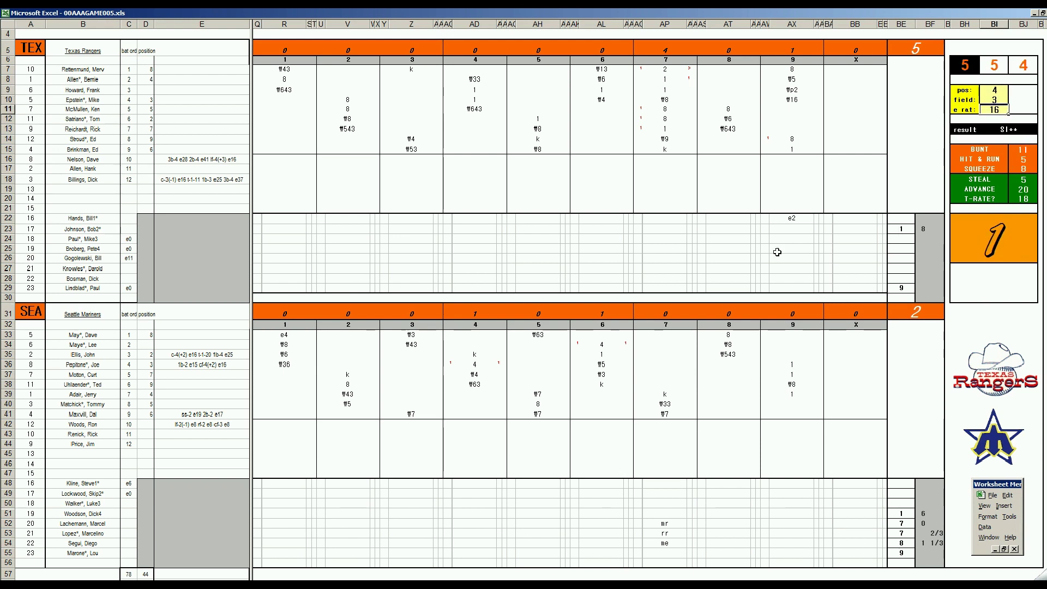
Step: Record the next Mariners play as 1 in AX40 with 2 runs batted in in AY40, and mark a run with 1 in AW36
{"action": "left_click", "coordinate": [793, 406]}
{"action": "type", "text": "1"}
{"action": "key", "text": "Tab"}
{"action": "type", "text": "2"}
{"action": "key", "text": "Left"}
{"action": "key", "text": "Left"}
{"action": "key", "text": "Up"}
{"action": "key", "text": "Up"}
{"action": "key", "text": "Up"}
{"action": "key", "text": "Up"}
{"action": "type", "text": "1"}
{"action": "key", "text": "Down"}
{"action": "type", "text": "1"}
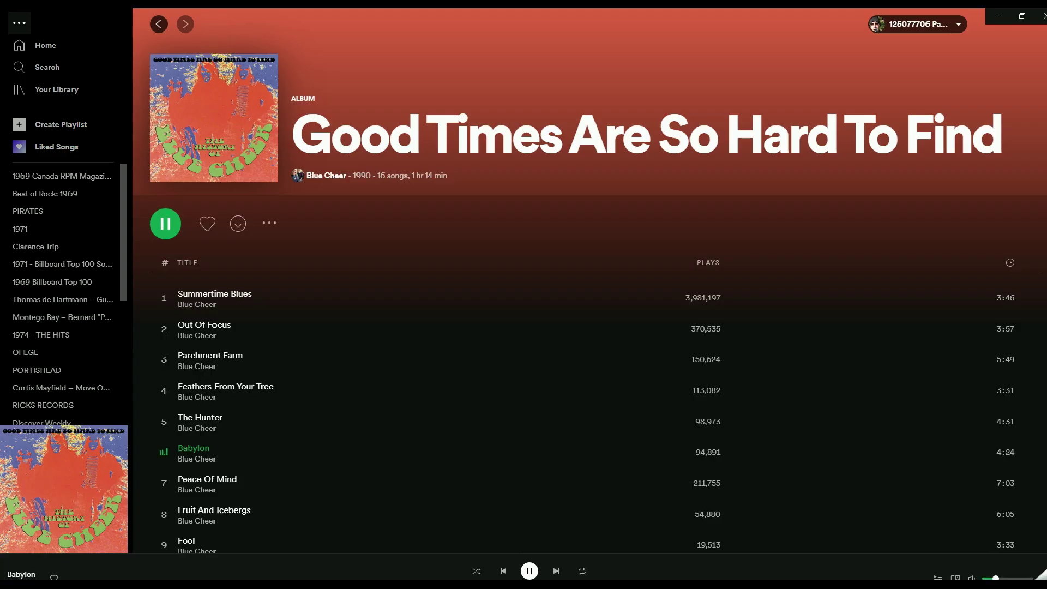
Step: Switch to Spotify and raise the playback volume
{"action": "left_click_drag", "start_coordinate": [996, 578], "coordinate": [1013, 578]}
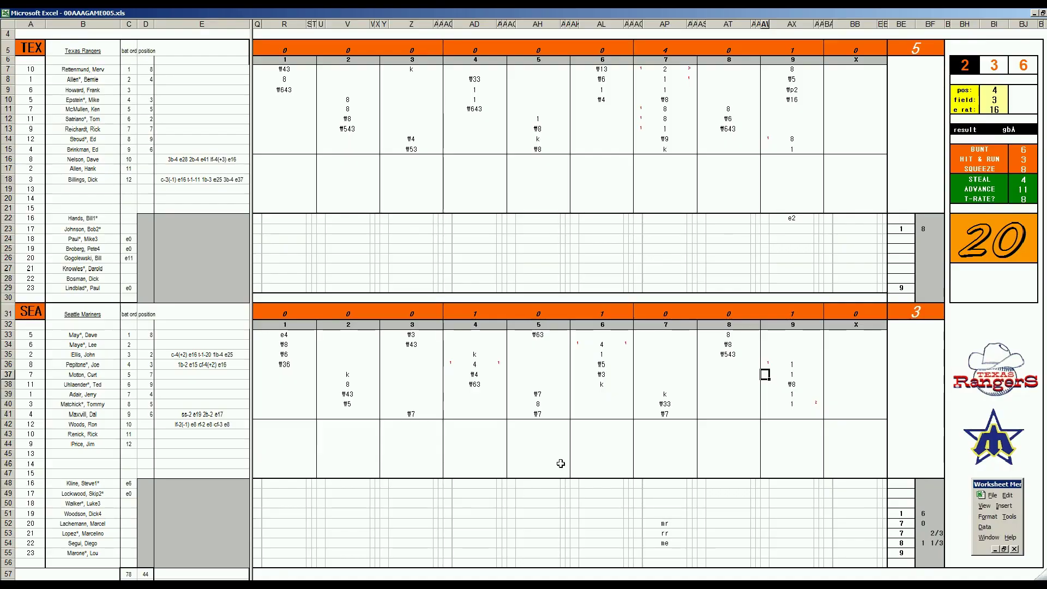
Step: Mark the run of the Mariners batter in row 37 with 1 in AW37
{"action": "type", "text": "1"}
{"action": "key", "text": "Right"}
{"action": "key", "text": "Down"}
{"action": "key", "text": "Down"}
{"action": "key", "text": "Down"}
{"action": "key", "text": "Down"}
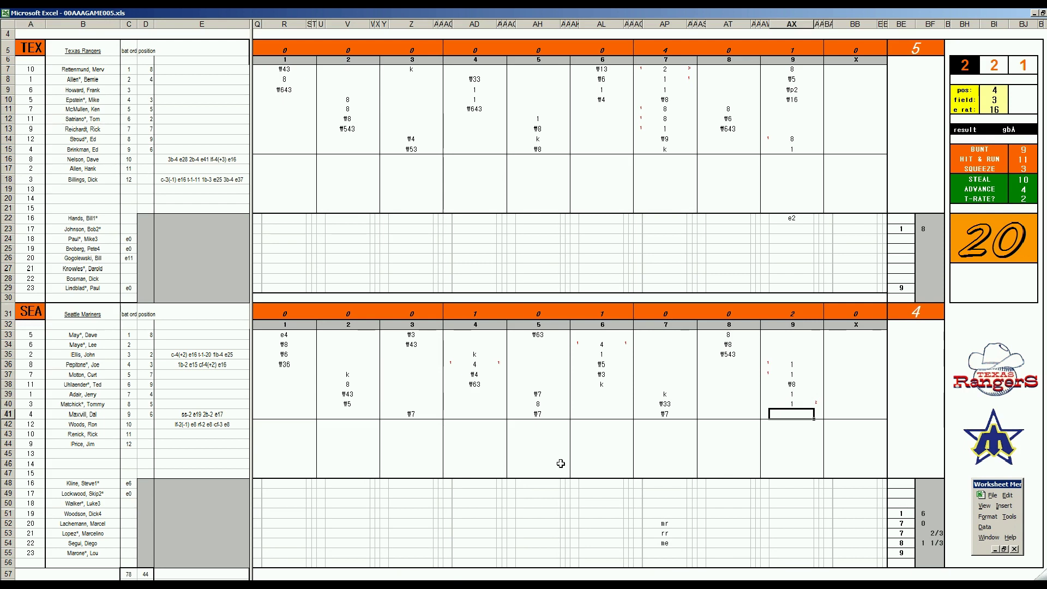
Step: Record the following Mariners ninth-inning plays as \5 in AX41 and 4 in AX43
{"action": "type", "text": "#5"}
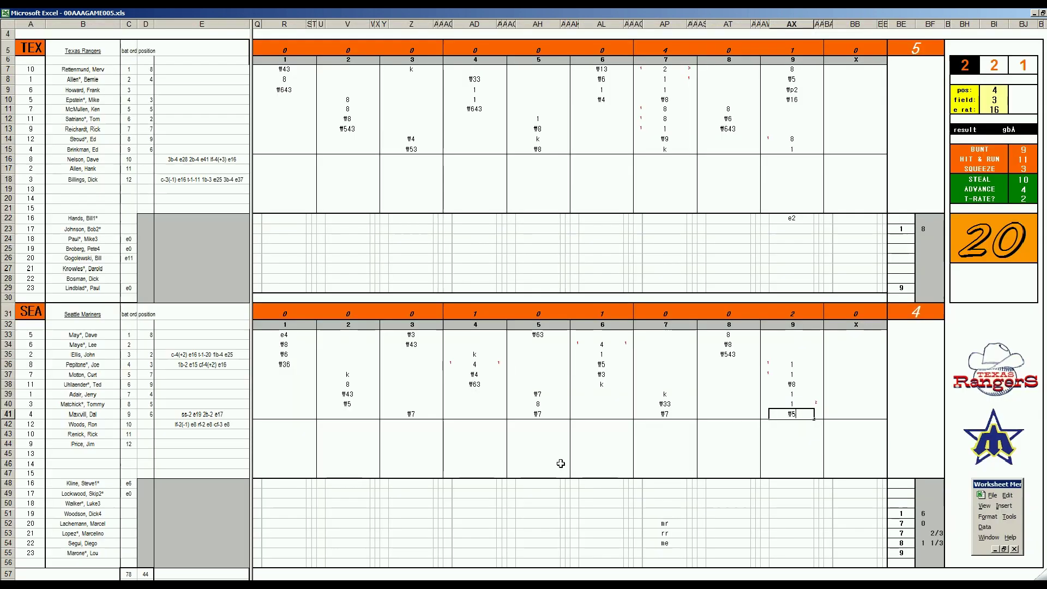
{"action": "key", "text": "Return"}
{"action": "key", "text": "Return"}
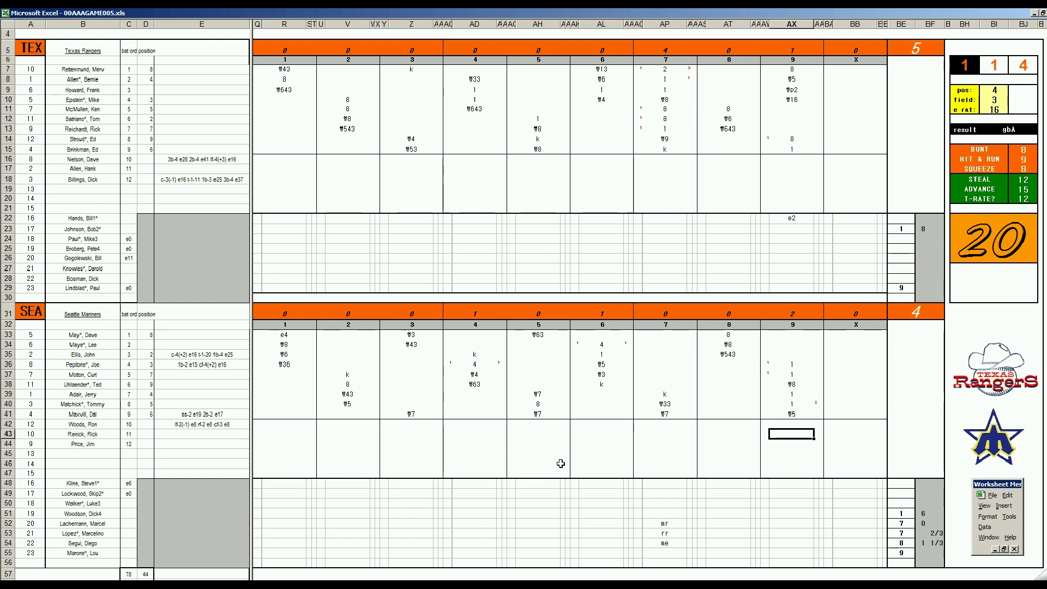
{"action": "type", "text": "4"}
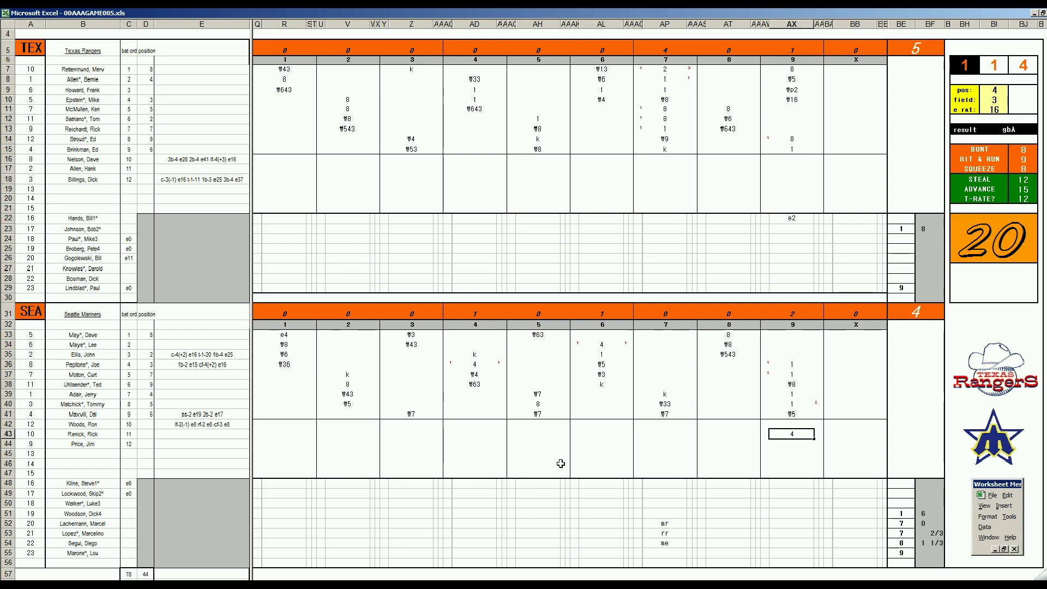
Step: Switch to Spotify, raise the playback volume to the maximum and lower it again
{"action": "left_click", "coordinate": [791, 584]}
{"action": "left_click_drag", "start_coordinate": [1016, 578], "coordinate": [1033, 578]}
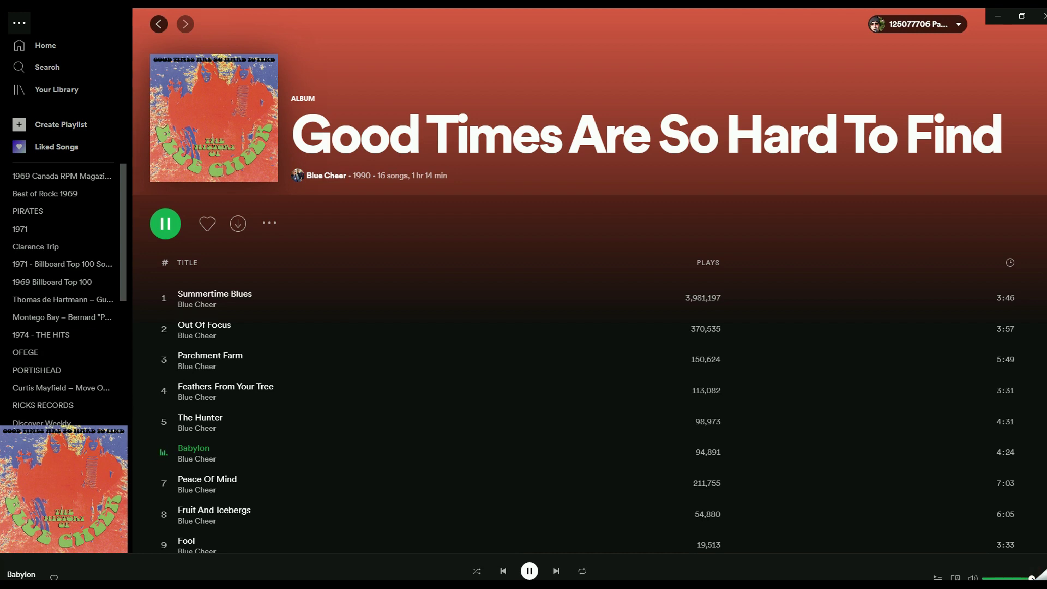
{"action": "left_click_drag", "start_coordinate": [1031, 578], "coordinate": [994, 578]}
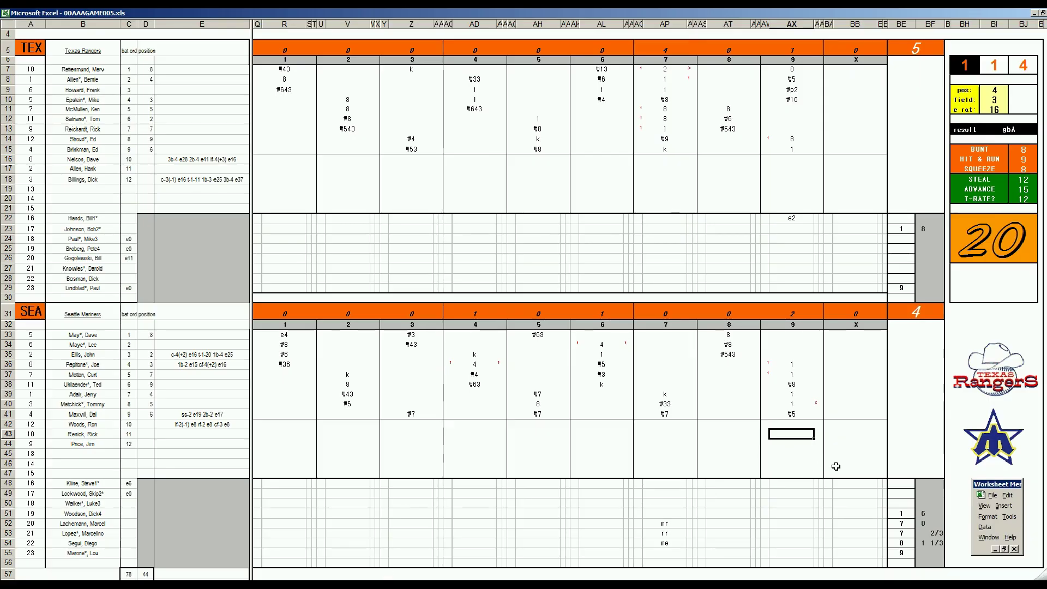
Step: Re-enter the substitute batter's play as 4 in AX43 and log his 3 runs batted in in AY43
{"action": "type", "text": "4"}
{"action": "key", "text": "Return"}
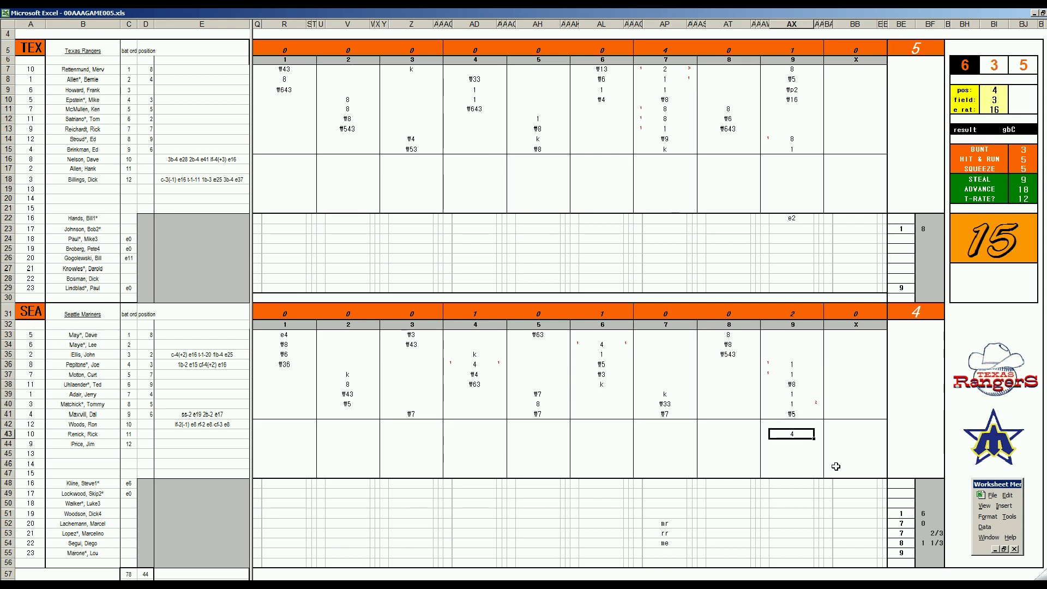
{"action": "key", "text": "Right"}
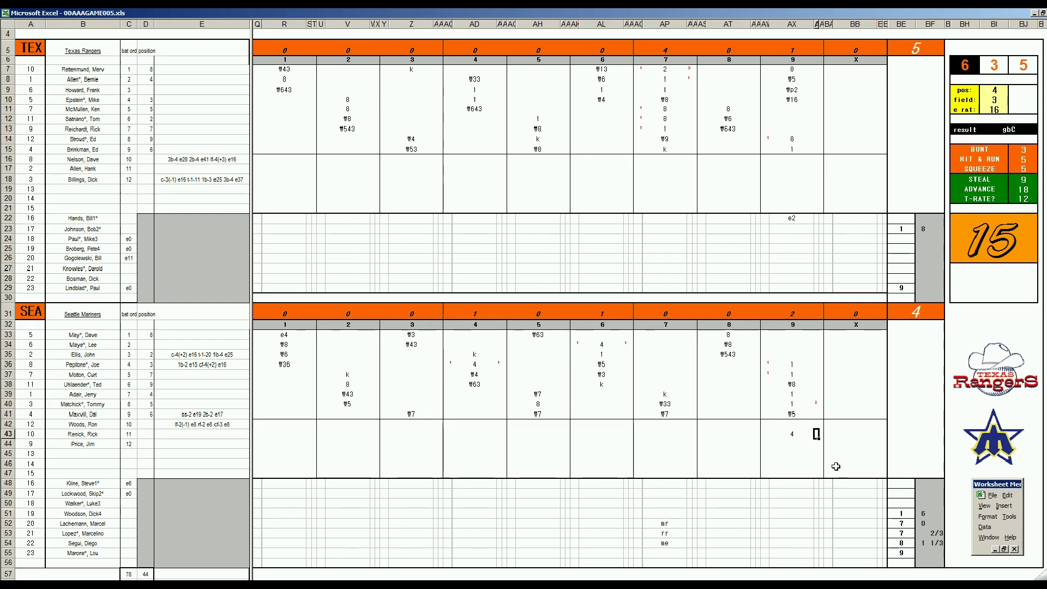
{"action": "type", "text": "1"}
Step: Mark the three Mariners runs scored on the play with 1 in AW39, AW40 and AW43
{"action": "key", "text": "Left"}
{"action": "key", "text": "Left"}
{"action": "key", "text": "Up"}
{"action": "key", "text": "Up"}
{"action": "key", "text": "Up"}
{"action": "key", "text": "Up"}
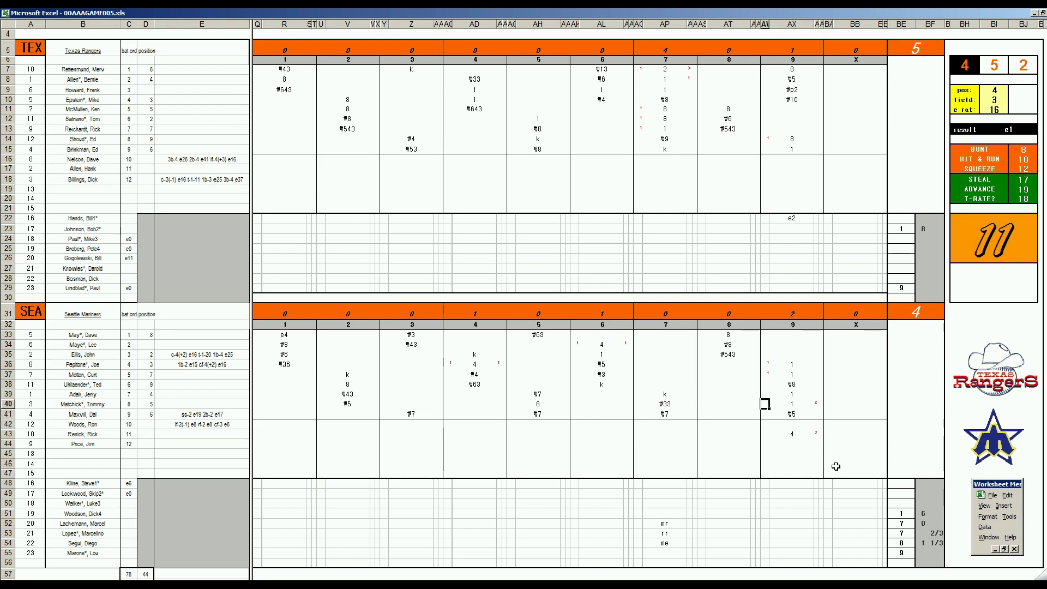
{"action": "type", "text": "1"}
{"action": "key", "text": "Down"}
{"action": "type", "text": "1"}
{"action": "key", "text": "Down"}
{"action": "key", "text": "Down"}
{"action": "key", "text": "Down"}
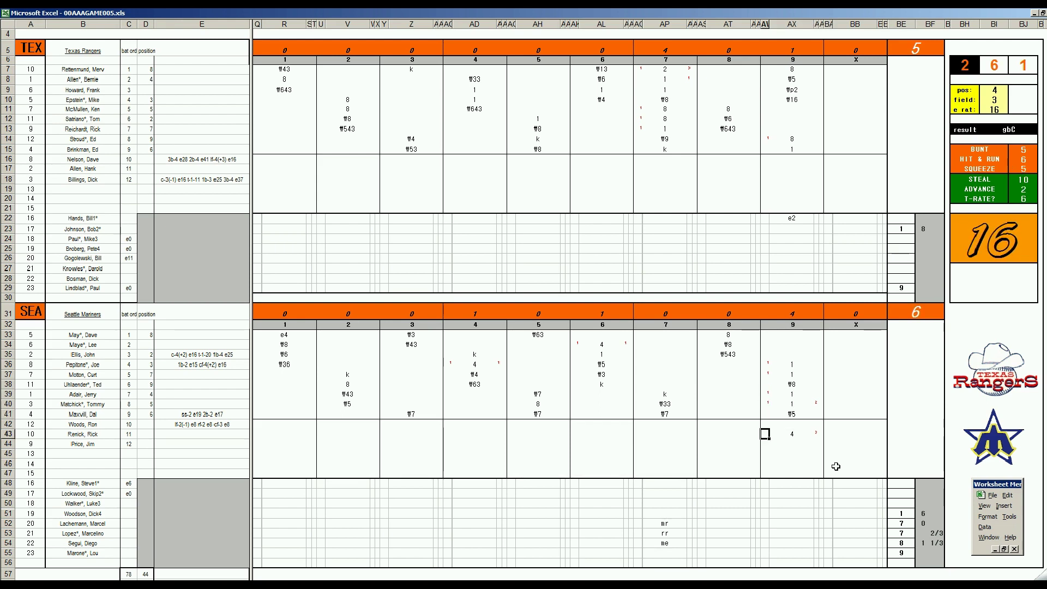
{"action": "type", "text": "1"}
{"action": "key", "text": "Right"}
{"action": "key", "text": "Down"}
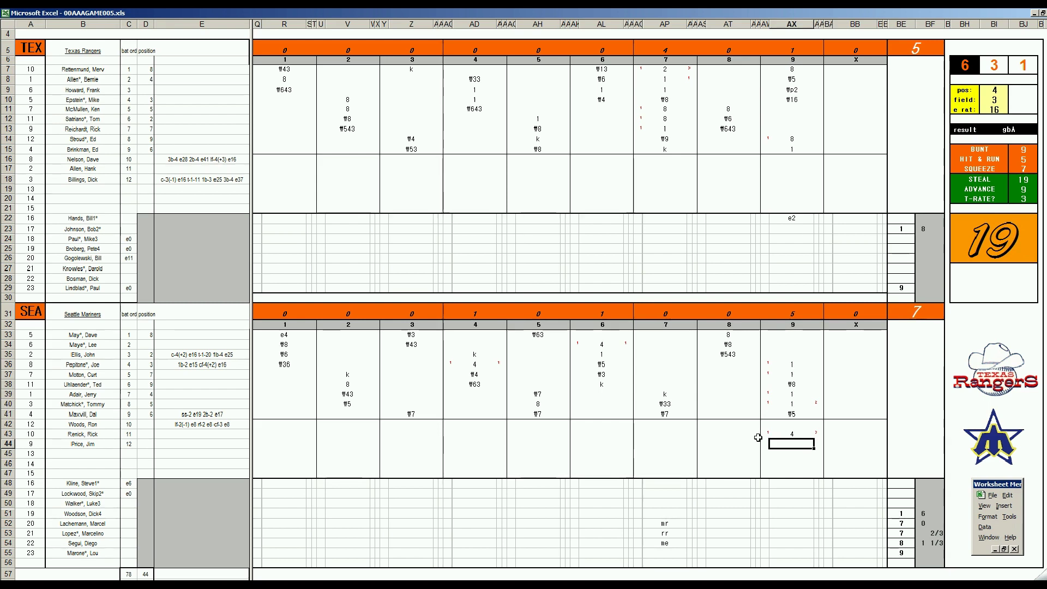
Step: Log innings pitched of +2/3 in BF29 for the last Rangers pitcher and 1 in BF55 for the last Mariners pitcher
{"action": "left_click", "coordinate": [919, 287]}
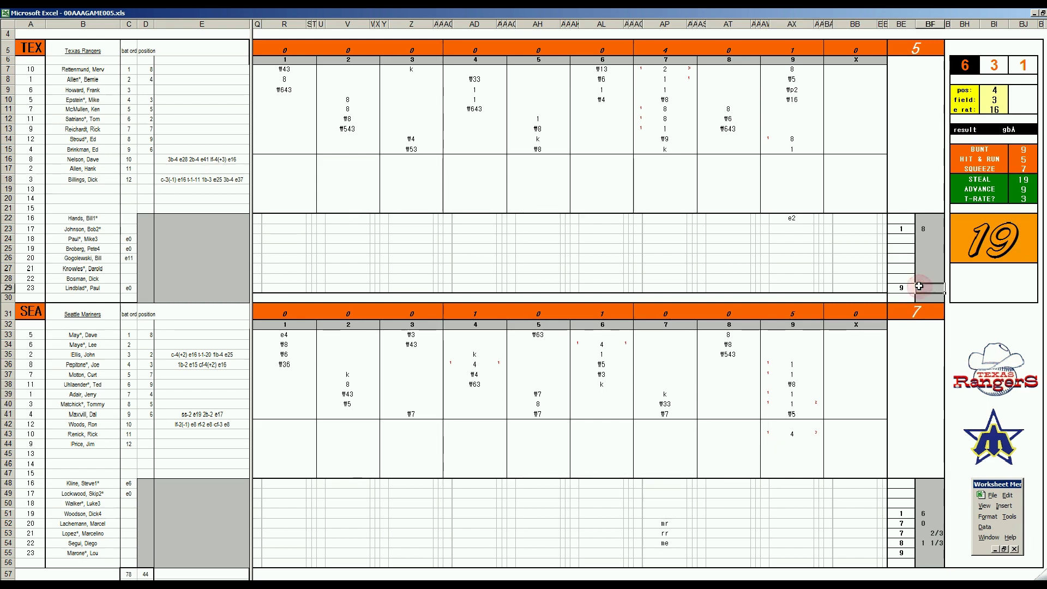
{"action": "type", "text": "+2/3"}
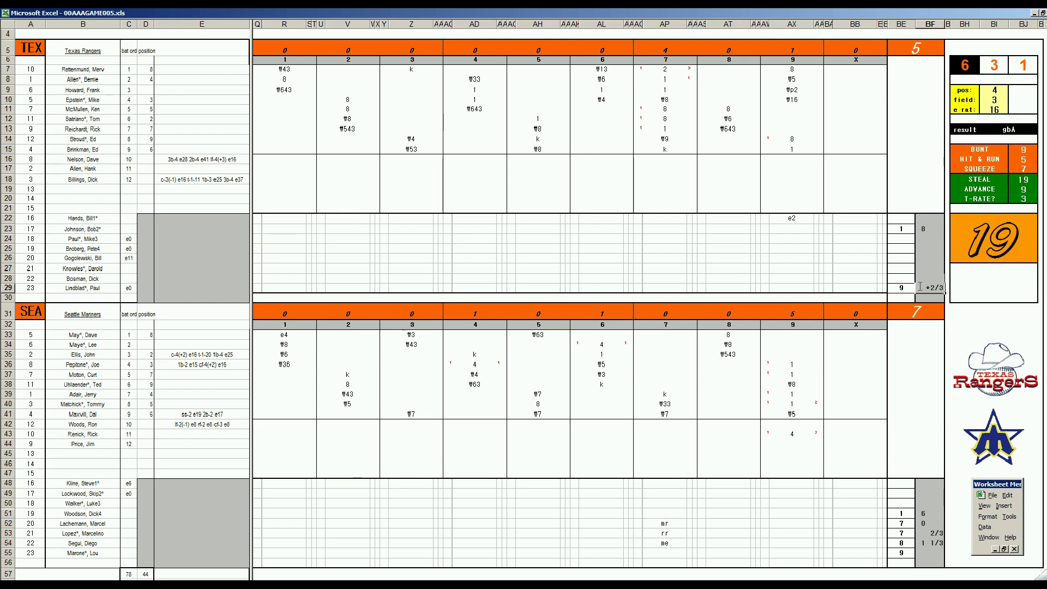
{"action": "key", "text": "Return"}
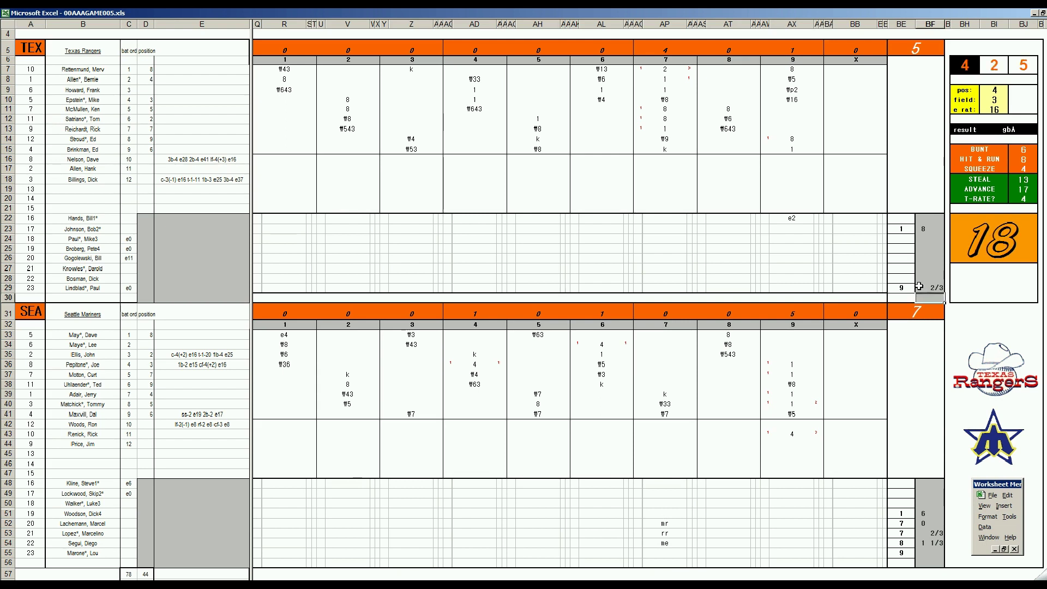
{"action": "left_click", "coordinate": [932, 556]}
{"action": "type", "text": "1"}
{"action": "key", "text": "Return"}
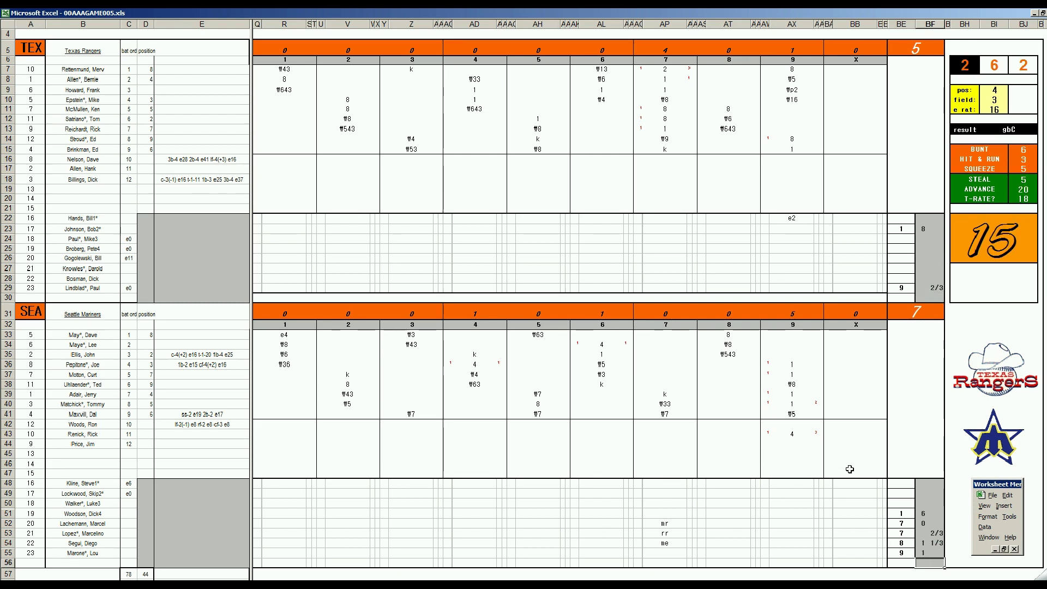
Step: Generate the box score statistics sheet and credit the last Mariners pitcher with the win as 1 in F55
{"action": "left_click", "coordinate": [208, 503]}
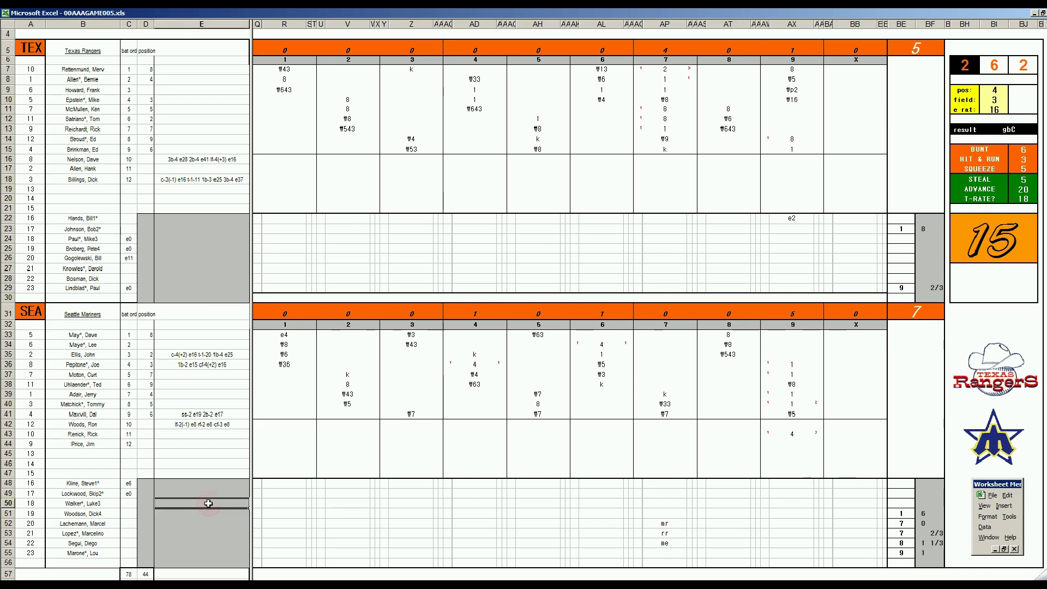
{"action": "key", "text": "ctrl+e"}
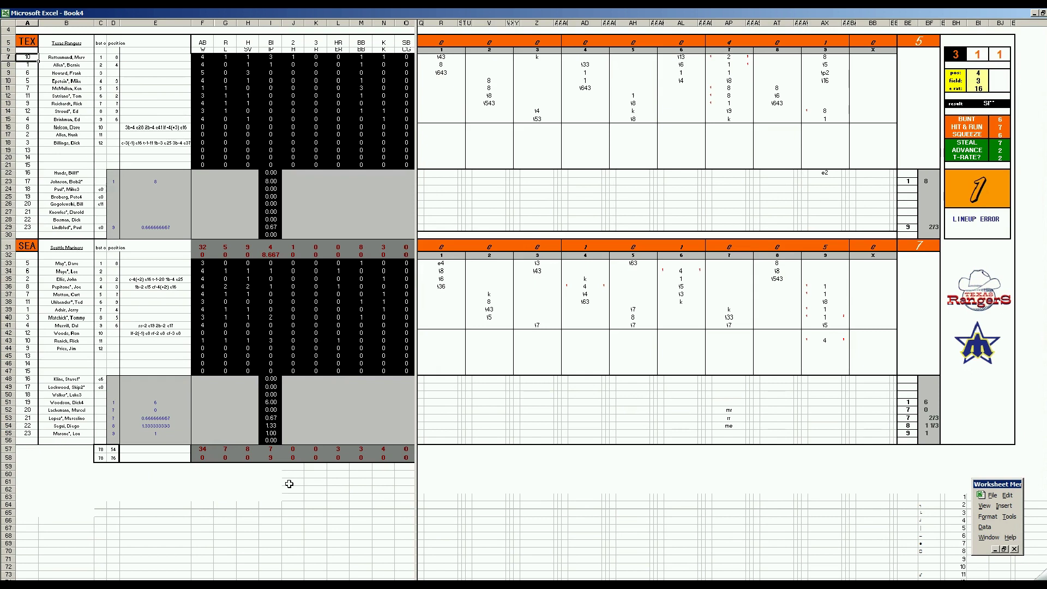
{"action": "left_click", "coordinate": [209, 434]}
{"action": "type", "text": "1"}
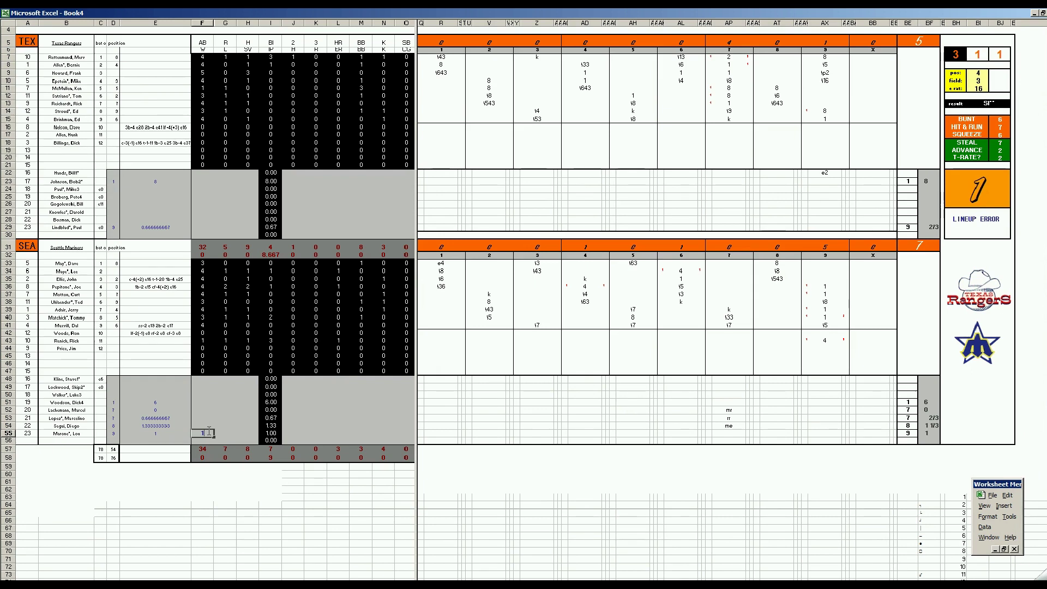
Step: Fill the pitching line in row 55 with 1 hit, 1 run and 2 walks
{"action": "key", "text": "Tab"}
{"action": "key", "text": "Tab"}
{"action": "key", "text": "Tab"}
{"action": "key", "text": "Tab"}
{"action": "type", "text": "1"}
{"action": "key", "text": "Tab"}
{"action": "type", "text": "1"}
{"action": "key", "text": "Tab"}
{"action": "key", "text": "Tab"}
{"action": "type", "text": "2"}
{"action": "key", "text": "Tab"}
{"action": "type", "text": "2"}
{"action": "key", "text": "BackSpace"}
Step: Log 1 walk in M54 for the Mariners pitcher in row 54
{"action": "key", "text": "Left"}
{"action": "key", "text": "Left"}
{"action": "key", "text": "Left"}
{"action": "key", "text": "Left"}
{"action": "key", "text": "Up"}
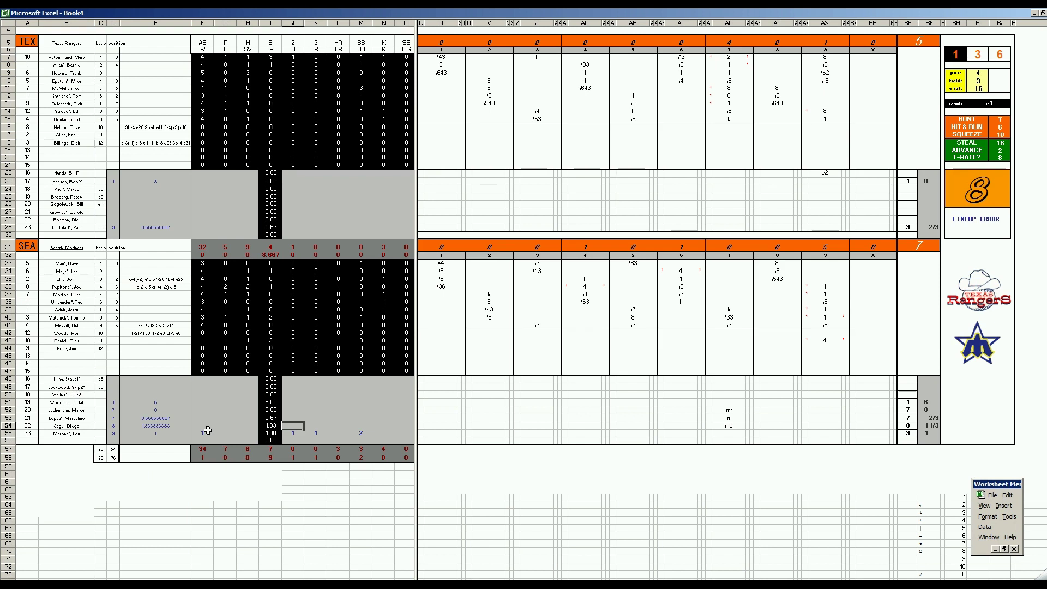
{"action": "key", "text": "Right"}
{"action": "key", "text": "Right"}
{"action": "key", "text": "Right"}
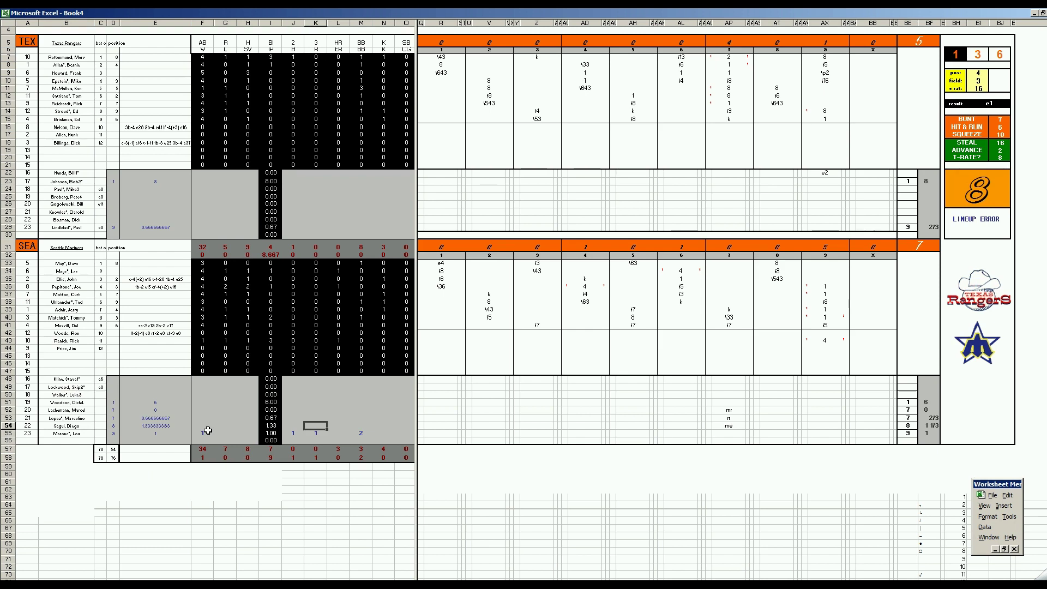
{"action": "type", "text": "1"}
{"action": "key", "text": "Right"}
Step: Log 1 strikeout in N53 for the Mariners pitcher in row 53
{"action": "key", "text": "Left"}
{"action": "key", "text": "Left"}
{"action": "key", "text": "Left"}
{"action": "key", "text": "Left"}
{"action": "key", "text": "Up"}
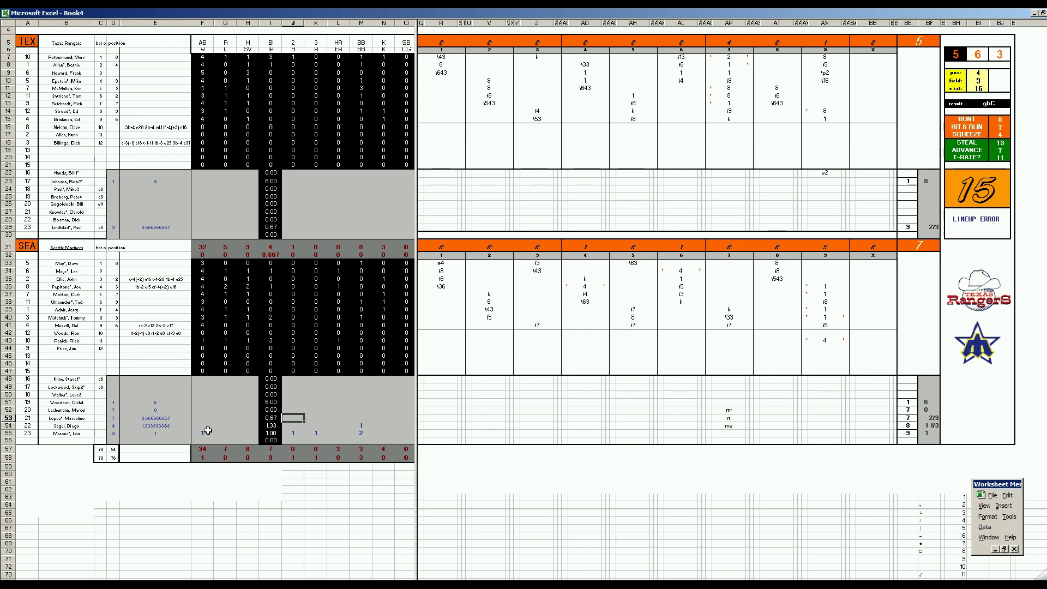
{"action": "key", "text": "Right"}
{"action": "key", "text": "Right"}
{"action": "key", "text": "Right"}
{"action": "key", "text": "Right"}
{"action": "type", "text": "1"}
Step: Fill the pitching line in row 52 with 3 hits, 1 run and 1 earned run
{"action": "key", "text": "Left"}
{"action": "key", "text": "Left"}
{"action": "key", "text": "Left"}
{"action": "key", "text": "Left"}
{"action": "key", "text": "Up"}
{"action": "type", "text": "3"}
{"action": "key", "text": "Right"}
{"action": "type", "text": "1"}
{"action": "key", "text": "Right"}
{"action": "type", "text": "1"}
Step: Fill the Mariners starter's pitching line in row 51 with 5 hits, 3 runs, 3 earned runs, 5 walks and 2 strikeouts
{"action": "key", "text": "Left"}
{"action": "key", "text": "Left"}
{"action": "key", "text": "Up"}
{"action": "key", "text": "Left"}
{"action": "key", "text": "Left"}
{"action": "key", "text": "Left"}
{"action": "key", "text": "Right"}
{"action": "key", "text": "Right"}
{"action": "key", "text": "Right"}
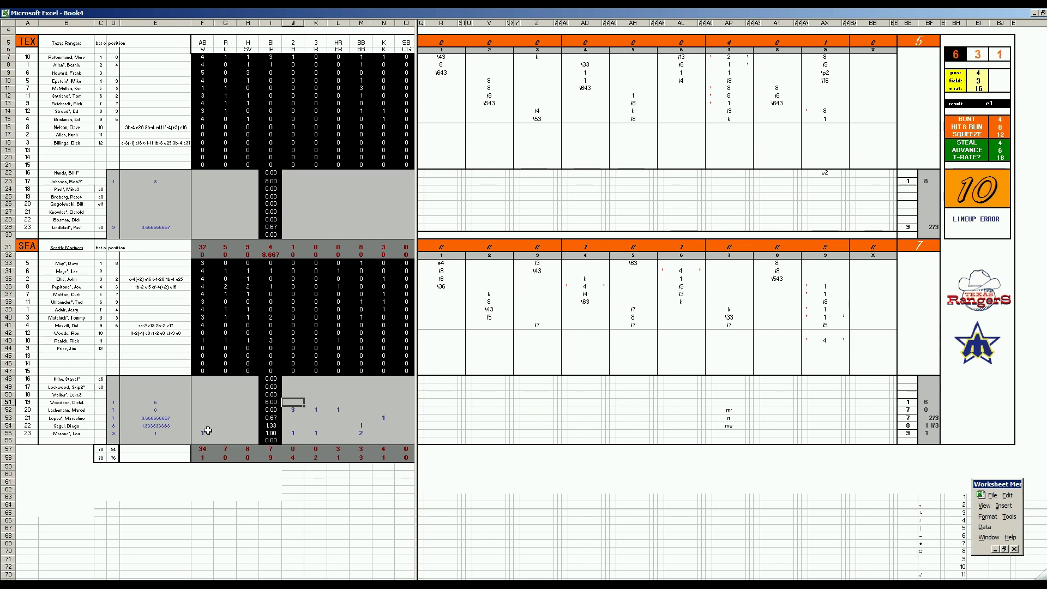
{"action": "type", "text": "5"}
{"action": "key", "text": "Right"}
{"action": "type", "text": "3"}
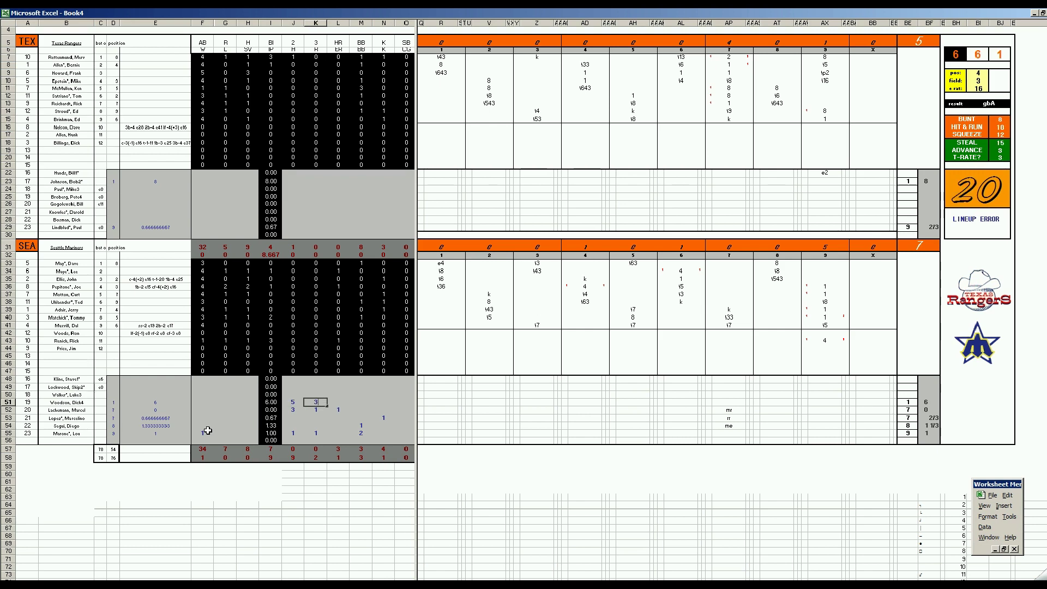
{"action": "key", "text": "Right"}
{"action": "type", "text": "3"}
{"action": "key", "text": "Right"}
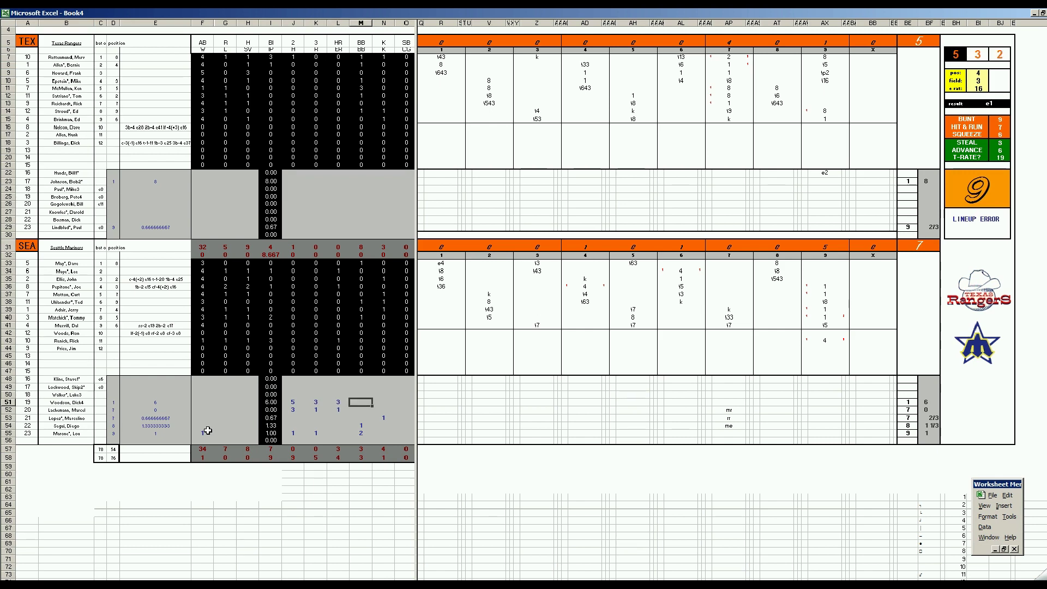
{"action": "type", "text": "5"}
{"action": "key", "text": "Right"}
{"action": "type", "text": "2"}
Step: Charge 1 loss to the Rangers reliever in row 29, recording it in G29
{"action": "key", "text": "Up"}
{"action": "key", "text": "Up"}
{"action": "key", "text": "Up"}
{"action": "key", "text": "Up"}
{"action": "key", "text": "Up"}
{"action": "key", "text": "Up"}
{"action": "key", "text": "Up"}
{"action": "key", "text": "Up"}
{"action": "key", "text": "Up"}
{"action": "key", "text": "Up"}
{"action": "key", "text": "Up"}
{"action": "key", "text": "Up"}
{"action": "key", "text": "Up"}
{"action": "key", "text": "Up"}
{"action": "key", "text": "Up"}
{"action": "key", "text": "Up"}
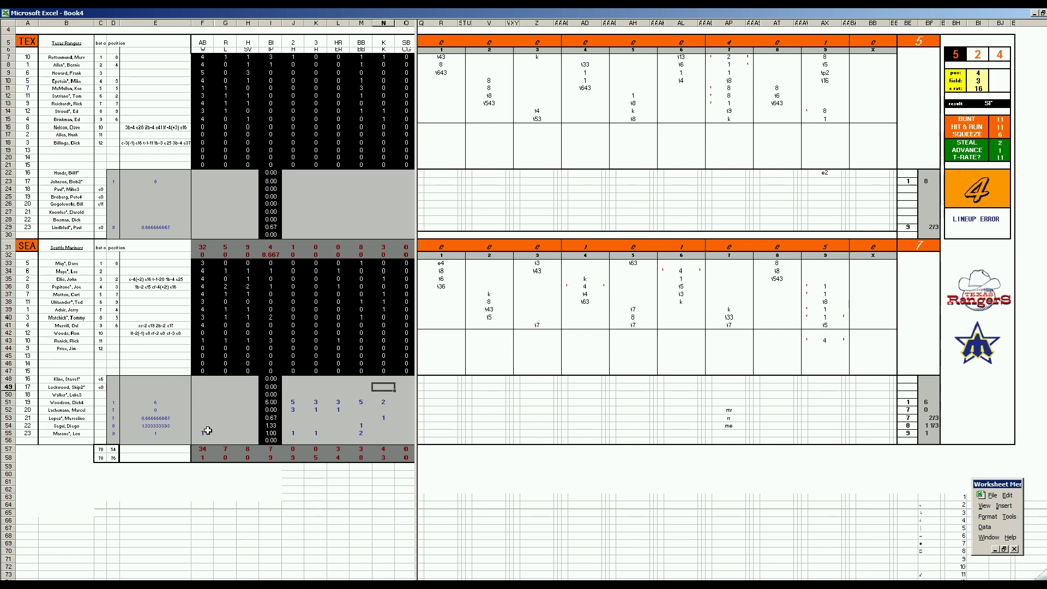
{"action": "key", "text": "Up"}
{"action": "key", "text": "Up"}
{"action": "key", "text": "Up"}
{"action": "key", "text": "Up"}
{"action": "key", "text": "Up"}
{"action": "key", "text": "Up"}
{"action": "key", "text": "Left"}
{"action": "key", "text": "Left"}
{"action": "key", "text": "Left"}
{"action": "key", "text": "Left"}
{"action": "key", "text": "Left"}
{"action": "key", "text": "Left"}
{"action": "key", "text": "Left"}
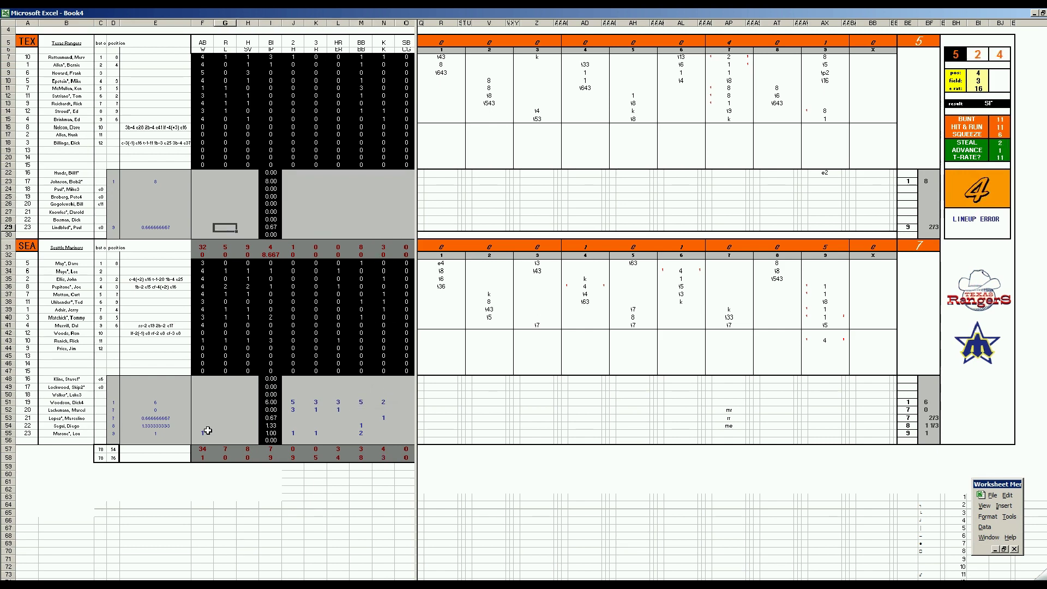
{"action": "type", "text": "1"}
{"action": "key", "text": "Right"}
{"action": "key", "text": "Left"}
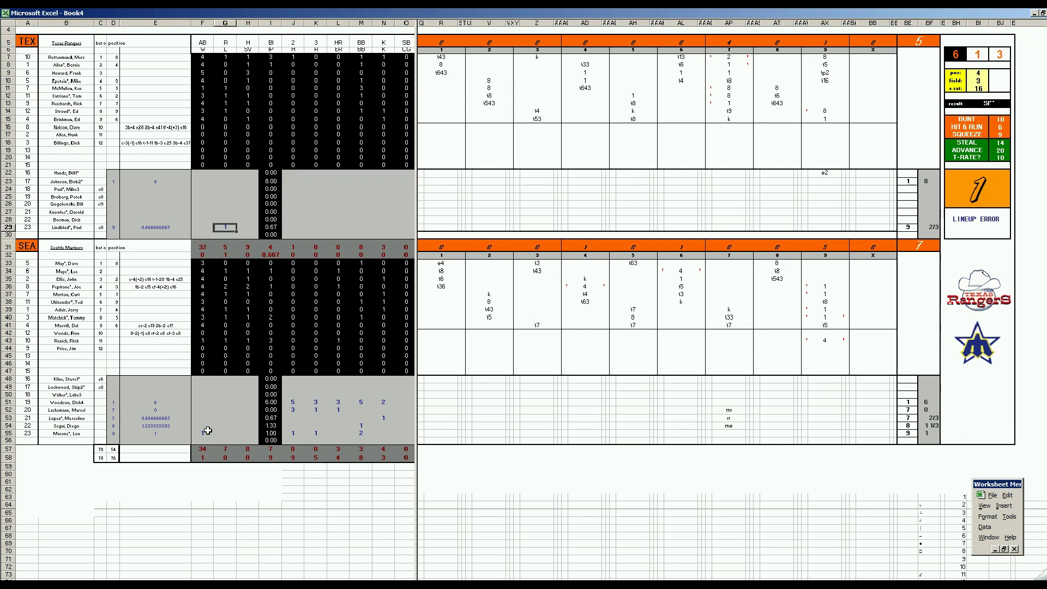
Step: Fill the Rangers reliever's pitching line in row 29 with 5 hits, 5 runs and 5 earned runs
{"action": "key", "text": "Left"}
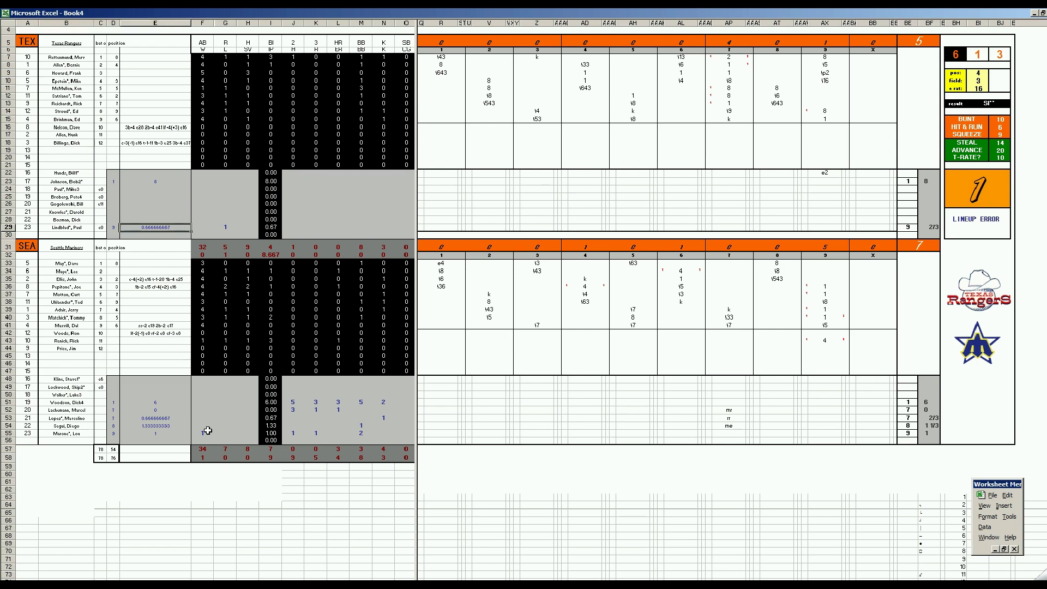
{"action": "key", "text": "Up"}
{"action": "key", "text": "Right"}
{"action": "key", "text": "Down"}
{"action": "key", "text": "Right"}
{"action": "key", "text": "Right"}
{"action": "key", "text": "Right"}
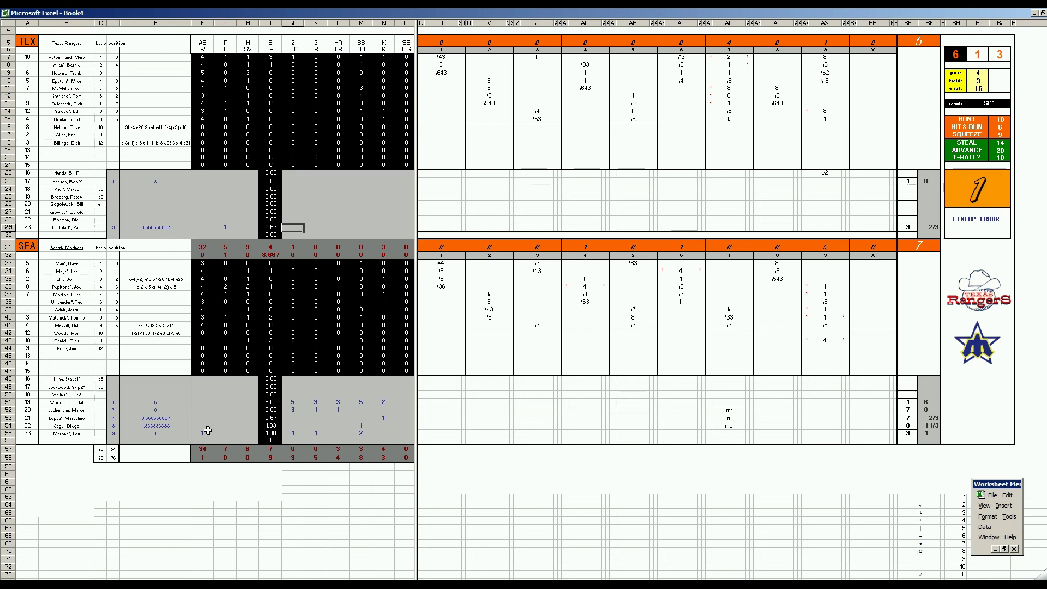
{"action": "type", "text": "5"}
{"action": "key", "text": "Right"}
{"action": "type", "text": "5"}
{"action": "key", "text": "Right"}
{"action": "type", "text": "5"}
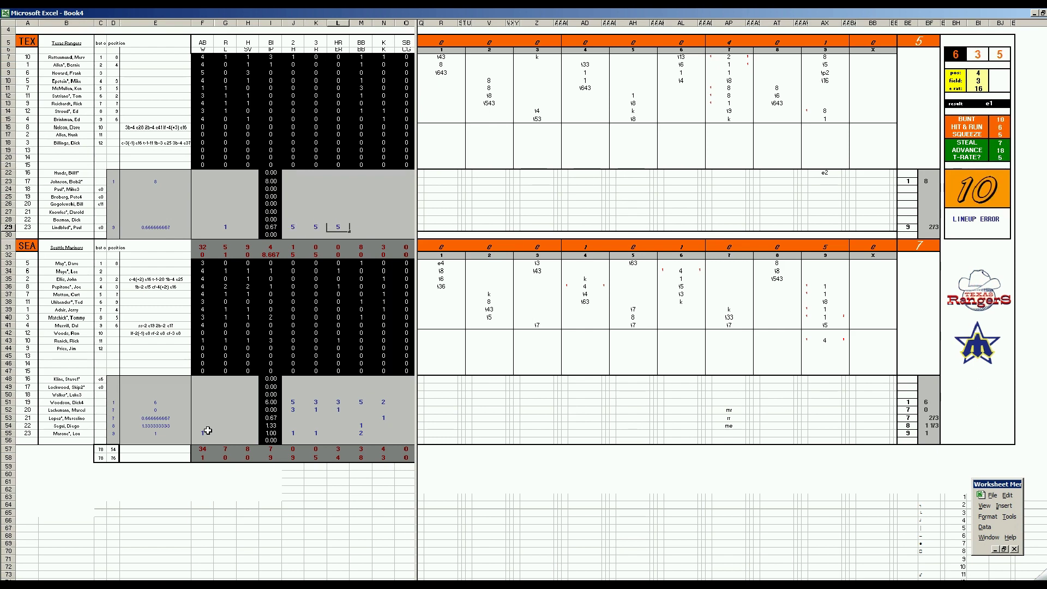
Step: Fill the Rangers starter's pitching line in row 23 with 3 hits, 2 runs, 2 earned runs, 3 walks and 4 strikeouts
{"action": "key", "text": "Left"}
{"action": "key", "text": "Left"}
{"action": "key", "text": "Up"}
{"action": "key", "text": "Up"}
{"action": "key", "text": "Up"}
{"action": "key", "text": "Up"}
{"action": "key", "text": "Up"}
{"action": "key", "text": "Up"}
{"action": "key", "text": "Left"}
{"action": "key", "text": "Left"}
{"action": "key", "text": "Right"}
{"action": "key", "text": "Right"}
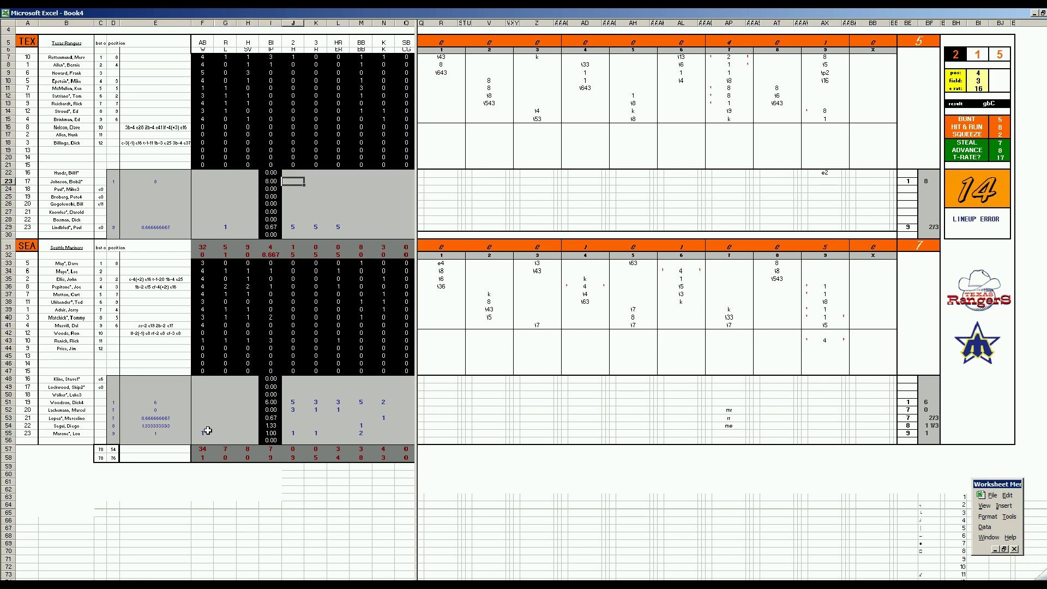
{"action": "type", "text": "3"}
{"action": "key", "text": "Right"}
{"action": "type", "text": "2"}
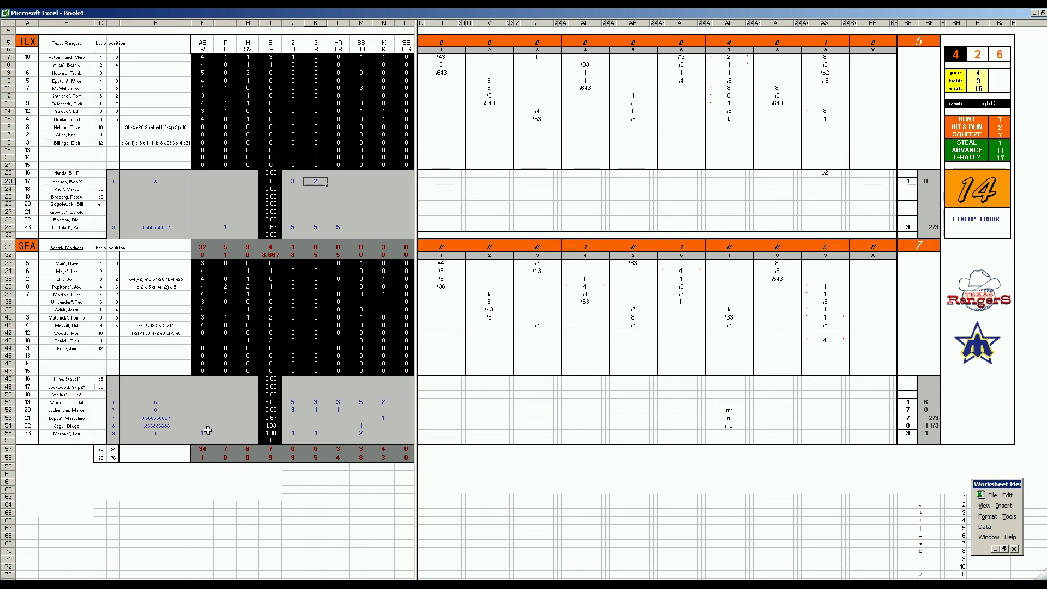
{"action": "key", "text": "Right"}
{"action": "type", "text": "2"}
{"action": "key", "text": "Right"}
{"action": "type", "text": "3"}
{"action": "key", "text": "Right"}
{"action": "type", "text": "4"}
{"action": "key", "text": "Down"}
{"action": "key", "text": "Left"}
{"action": "key", "text": "Left"}
{"action": "key", "text": "Left"}
{"action": "key", "text": "Left"}
{"action": "key", "text": "Left"}
{"action": "key", "text": "Left"}
{"action": "key", "text": "Left"}
{"action": "key", "text": "Left"}
{"action": "key", "text": "Down"}
{"action": "key", "text": "Down"}
{"action": "key", "text": "Right"}
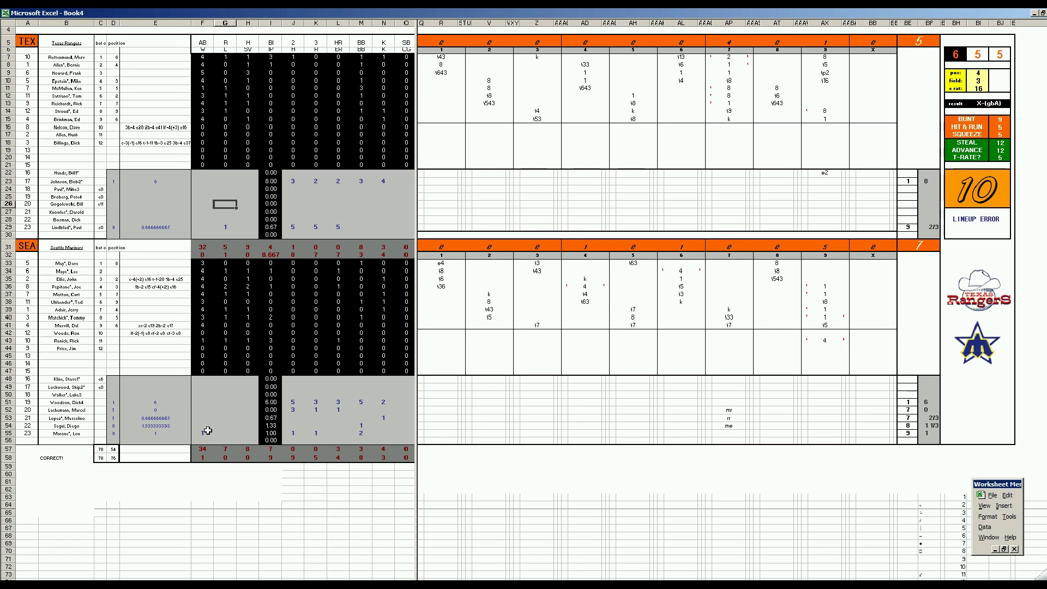
{"action": "key", "text": "ctrl+s"}
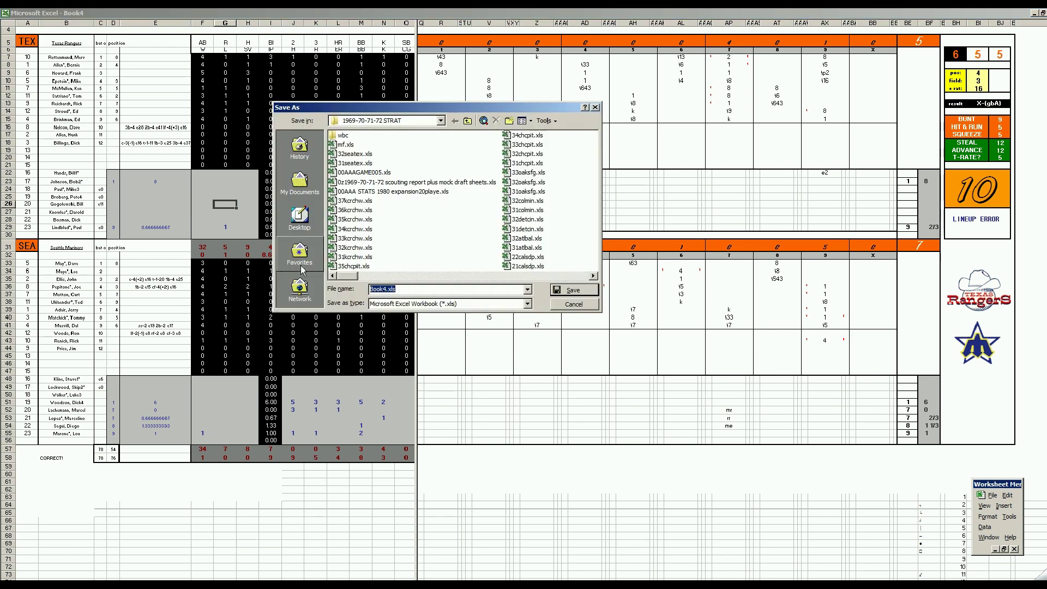
{"action": "left_click", "coordinate": [341, 154]}
{"action": "left_click", "coordinate": [372, 289]}
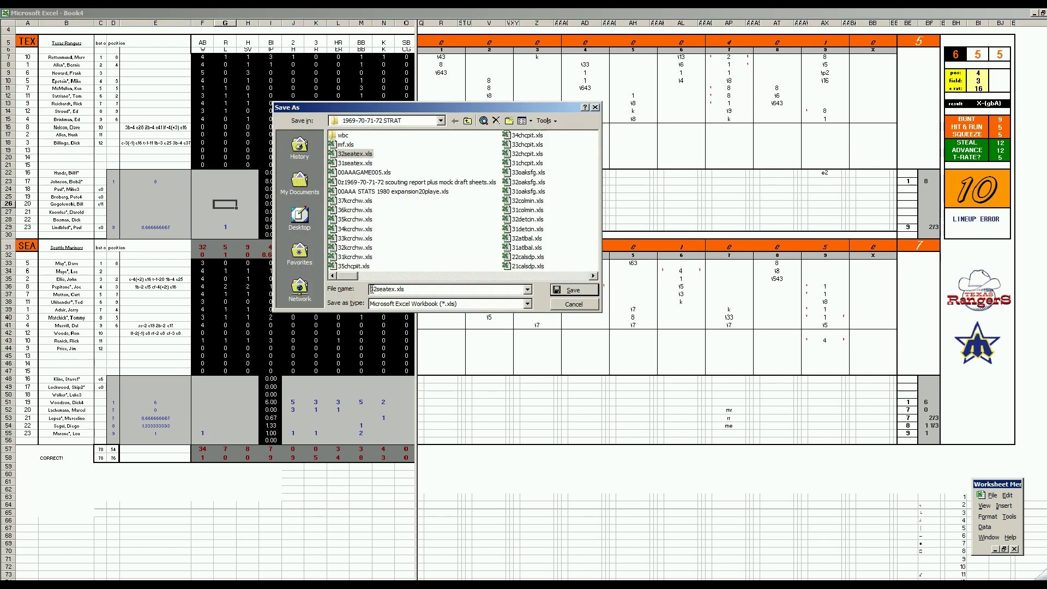
{"action": "key", "text": "Delete"}
{"action": "type", "text": "3"}
{"action": "key", "text": "Return"}
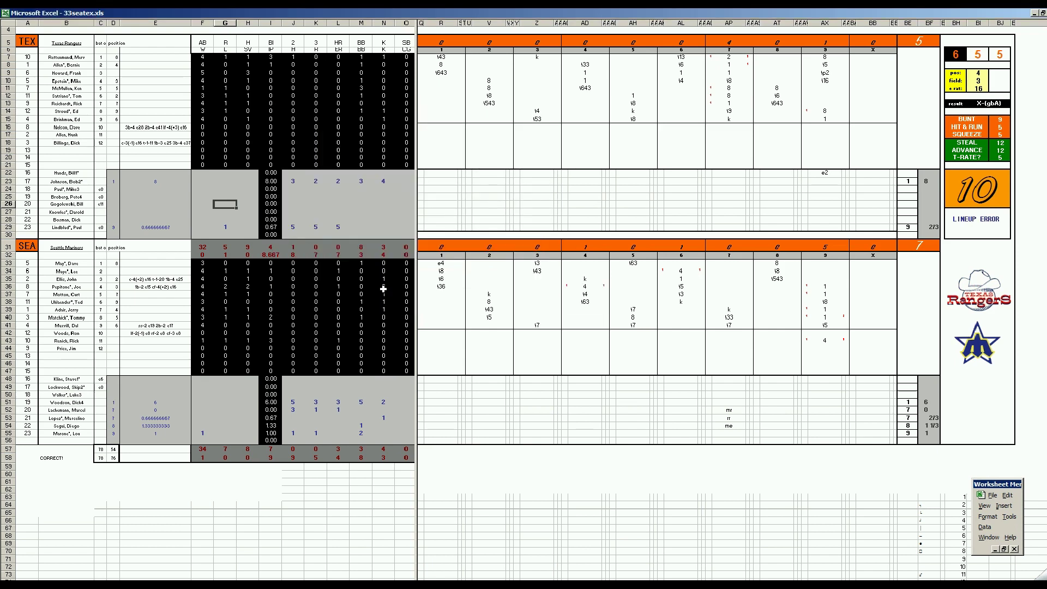
Step: Save the game as mf.xls over the existing file, and run the box-score transfer macro without saving further changes to mf.xls
{"action": "key", "text": "F12"}
{"action": "type", "text": "mf.xls"}
{"action": "key", "text": "Return"}
{"action": "key", "text": "Return"}
{"action": "key", "text": "ctrl+m"}
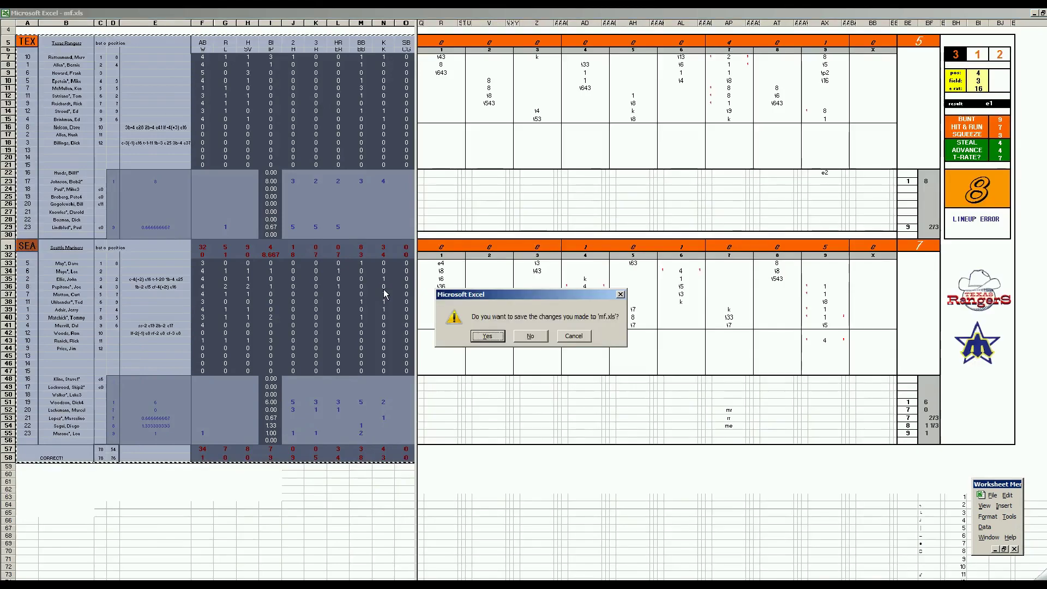
{"action": "key", "text": "n"}
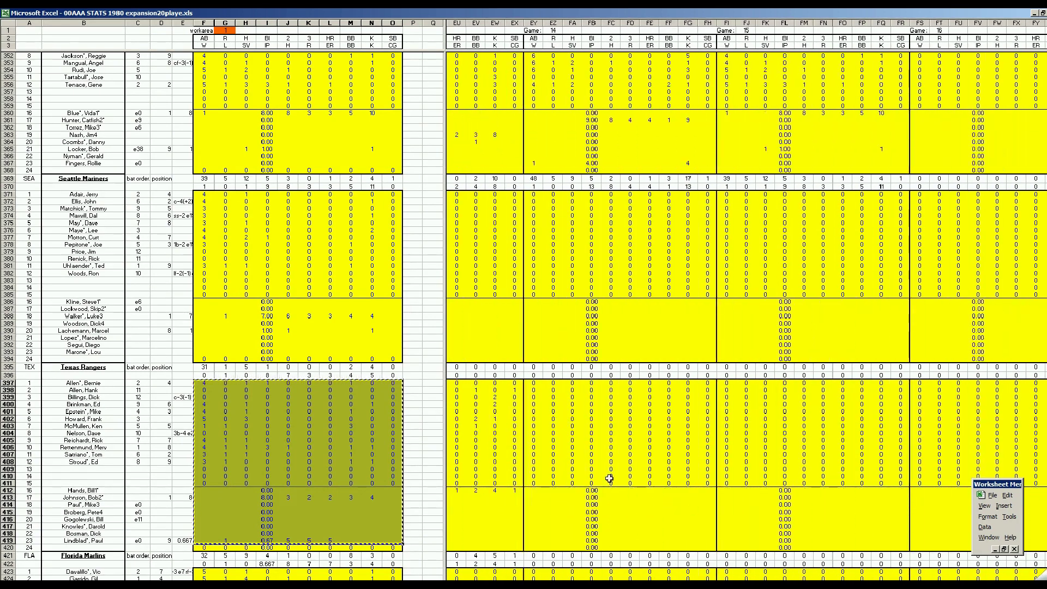
Step: Paste the Rangers' game stats into their Game 14 block at EY397 and the Mariners' stats into their Game 12 block at EE371
{"action": "right_click", "coordinate": [536, 385]}
{"action": "left_click", "coordinate": [552, 416]}
{"action": "left_click", "coordinate": [351, 453]}
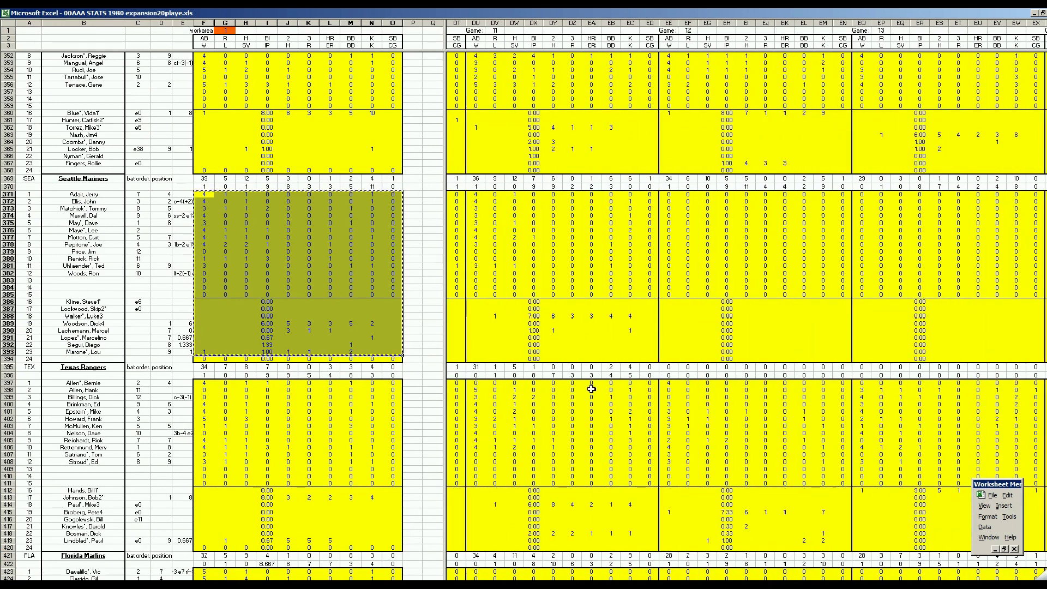
{"action": "right_click", "coordinate": [670, 196]}
{"action": "left_click", "coordinate": [688, 223]}
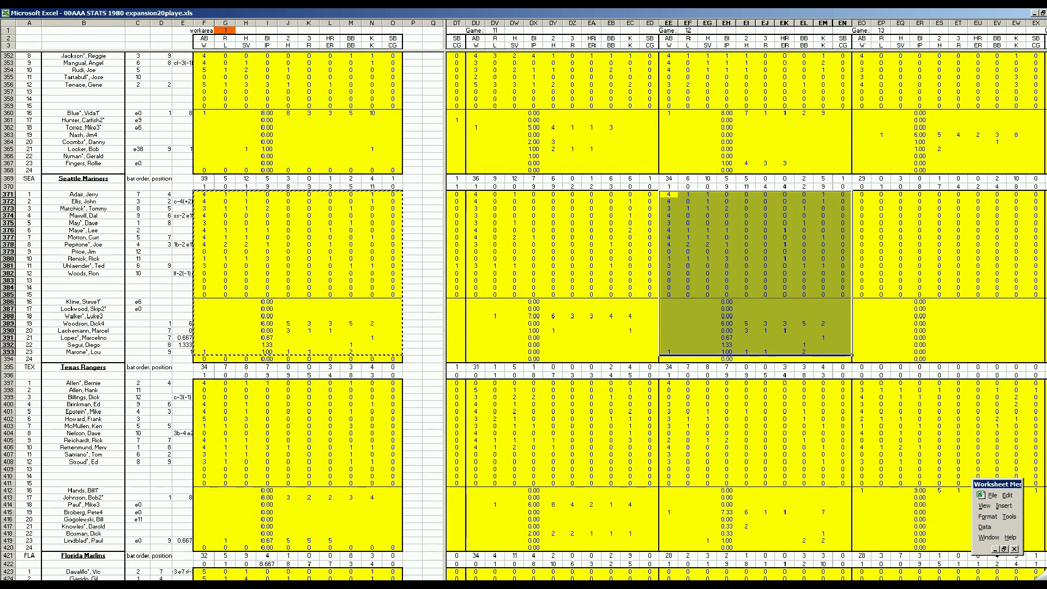
Step: Examine the Mariners' and Rangers' season totals and current streaks, and the league-wide totals below the San Francisco Giants block
{"action": "scroll", "coordinate": [744, 316], "scroll_direction": "right", "scroll_amount": 18}
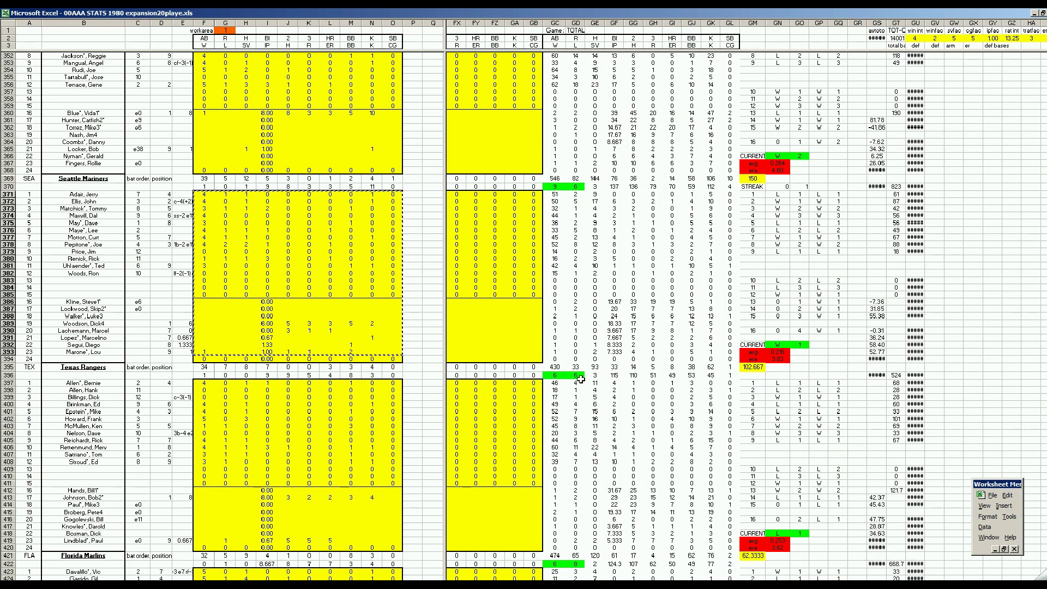
{"action": "left_click", "coordinate": [787, 360]}
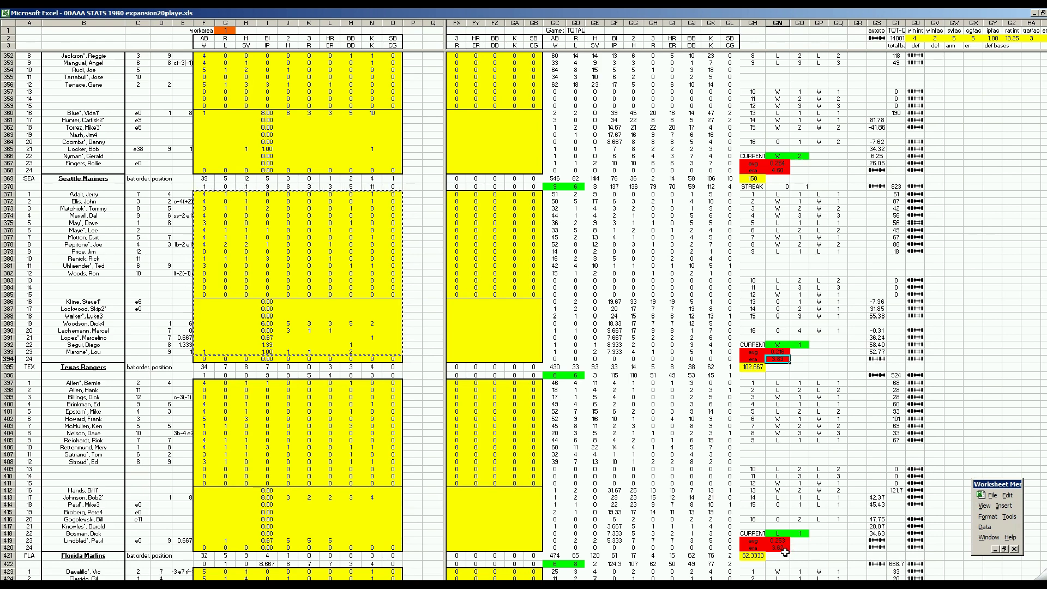
{"action": "left_click", "coordinate": [516, 505]}
{"action": "left_click", "coordinate": [513, 525]}
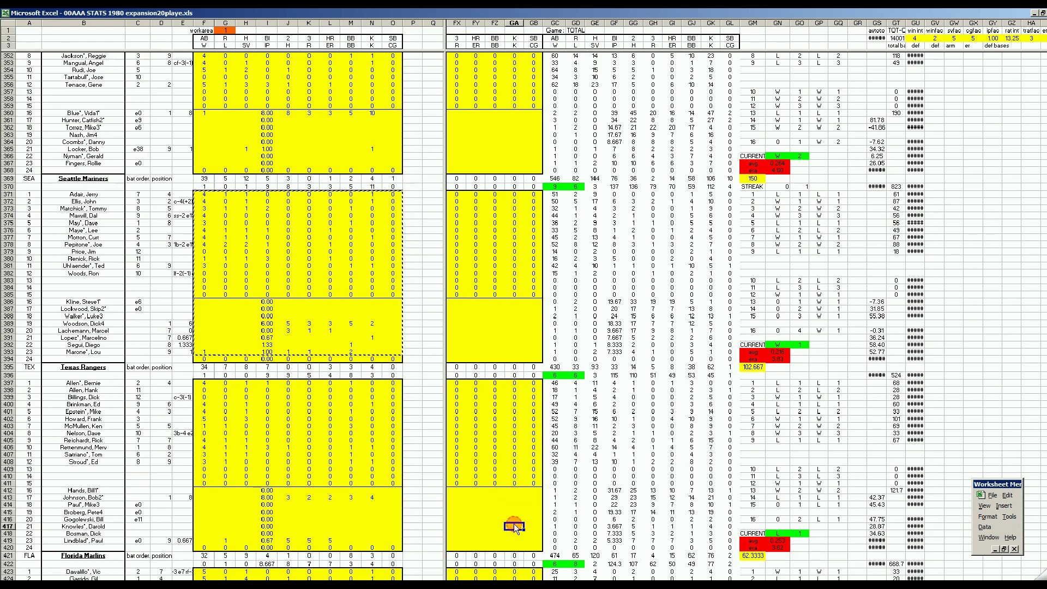
{"action": "key", "text": "Page_Down"}
{"action": "key", "text": "Page_Down"}
{"action": "key", "text": "Page_Down"}
{"action": "key", "text": "Page_Down"}
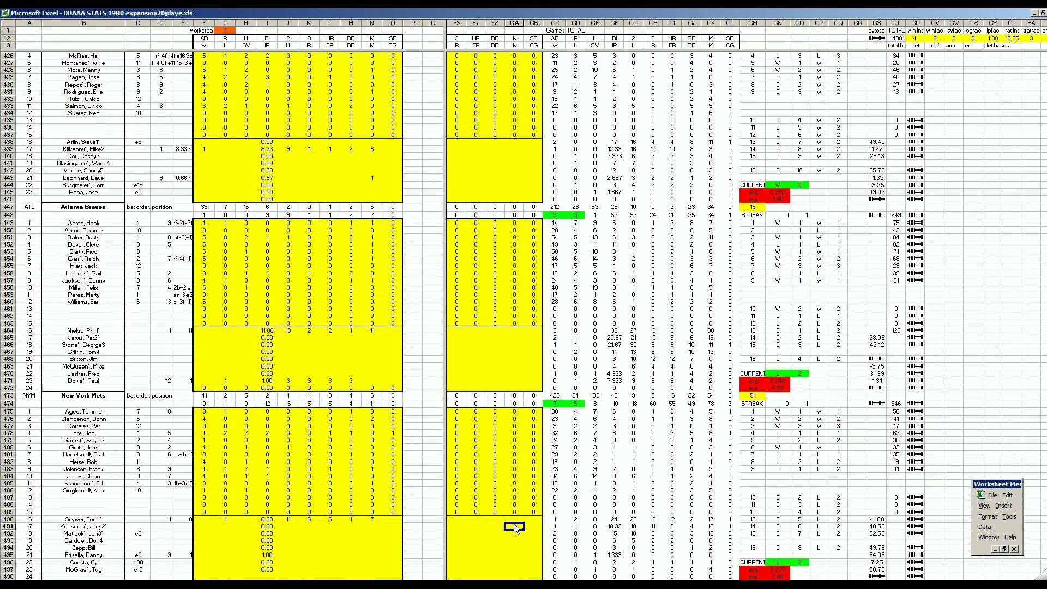
{"action": "key", "text": "Page_Down"}
{"action": "key", "text": "Page_Down"}
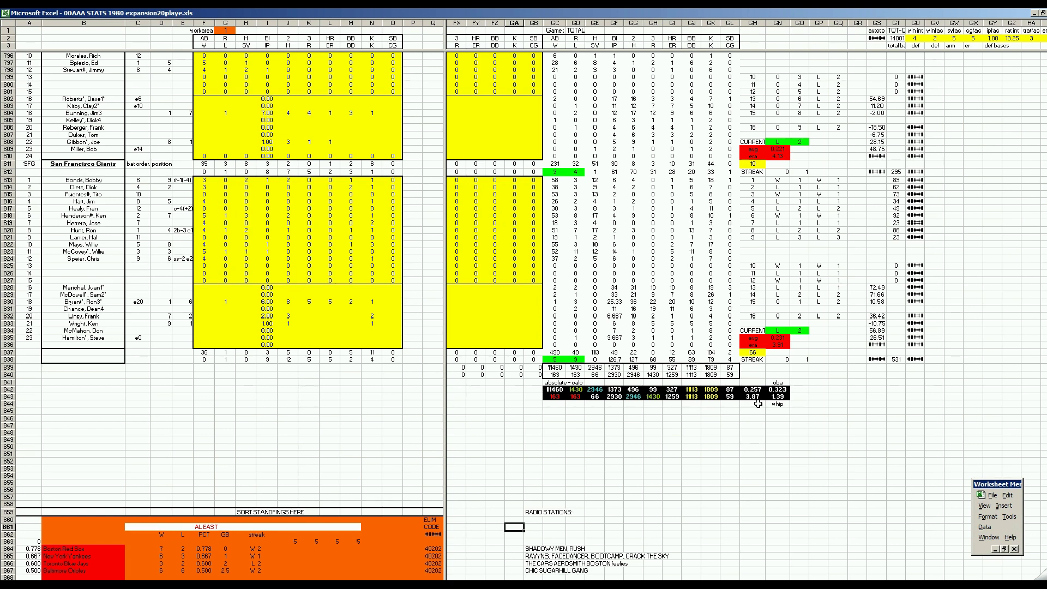
{"action": "left_click", "coordinate": [993, 494]}
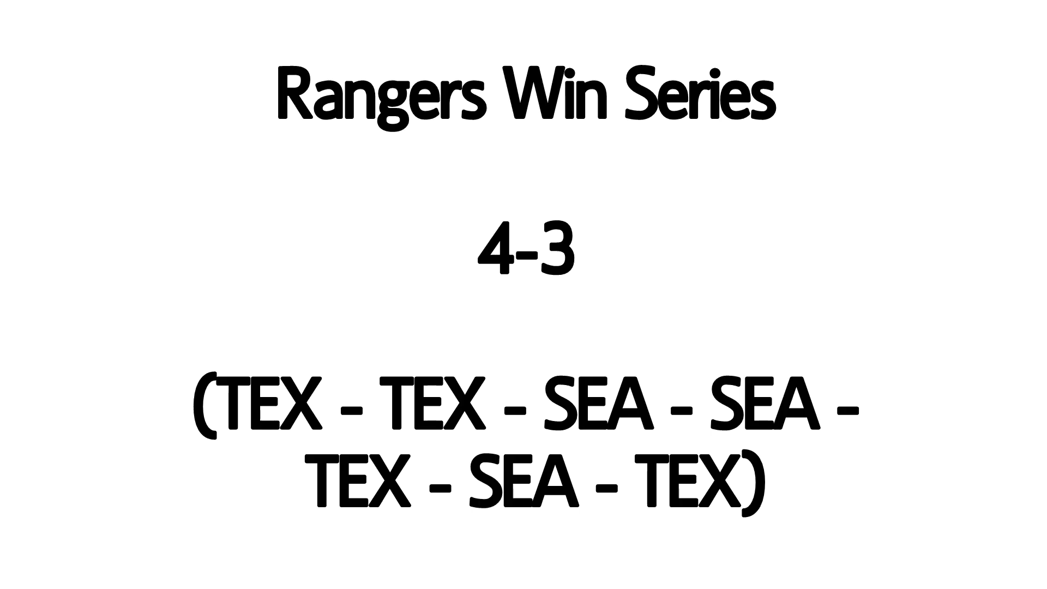